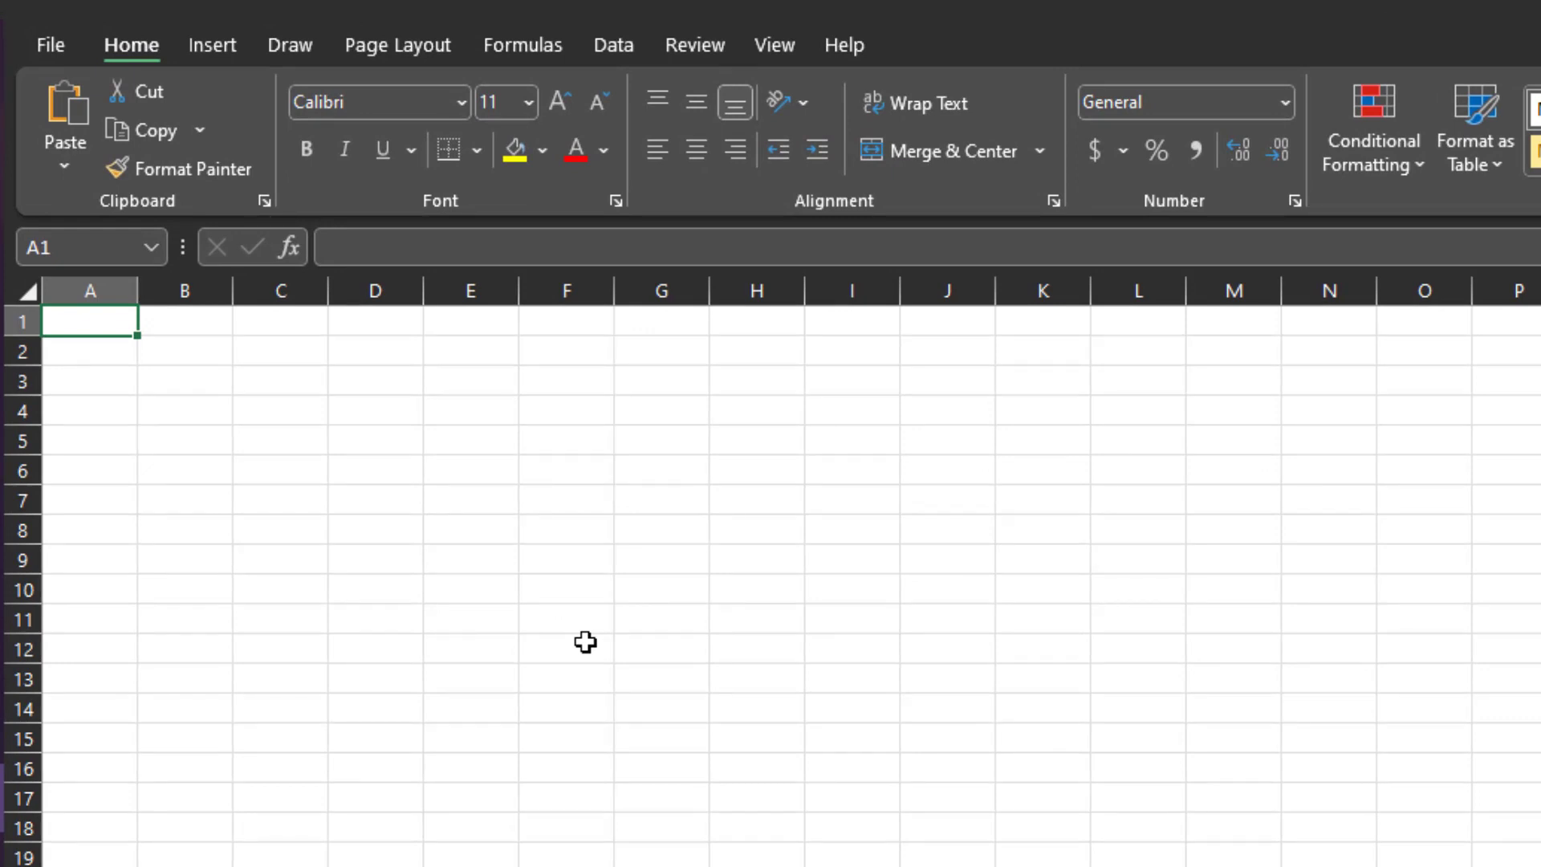
- Enter the header Day in cell A1 and the first weekday, Sunday, in A2
text(Days)
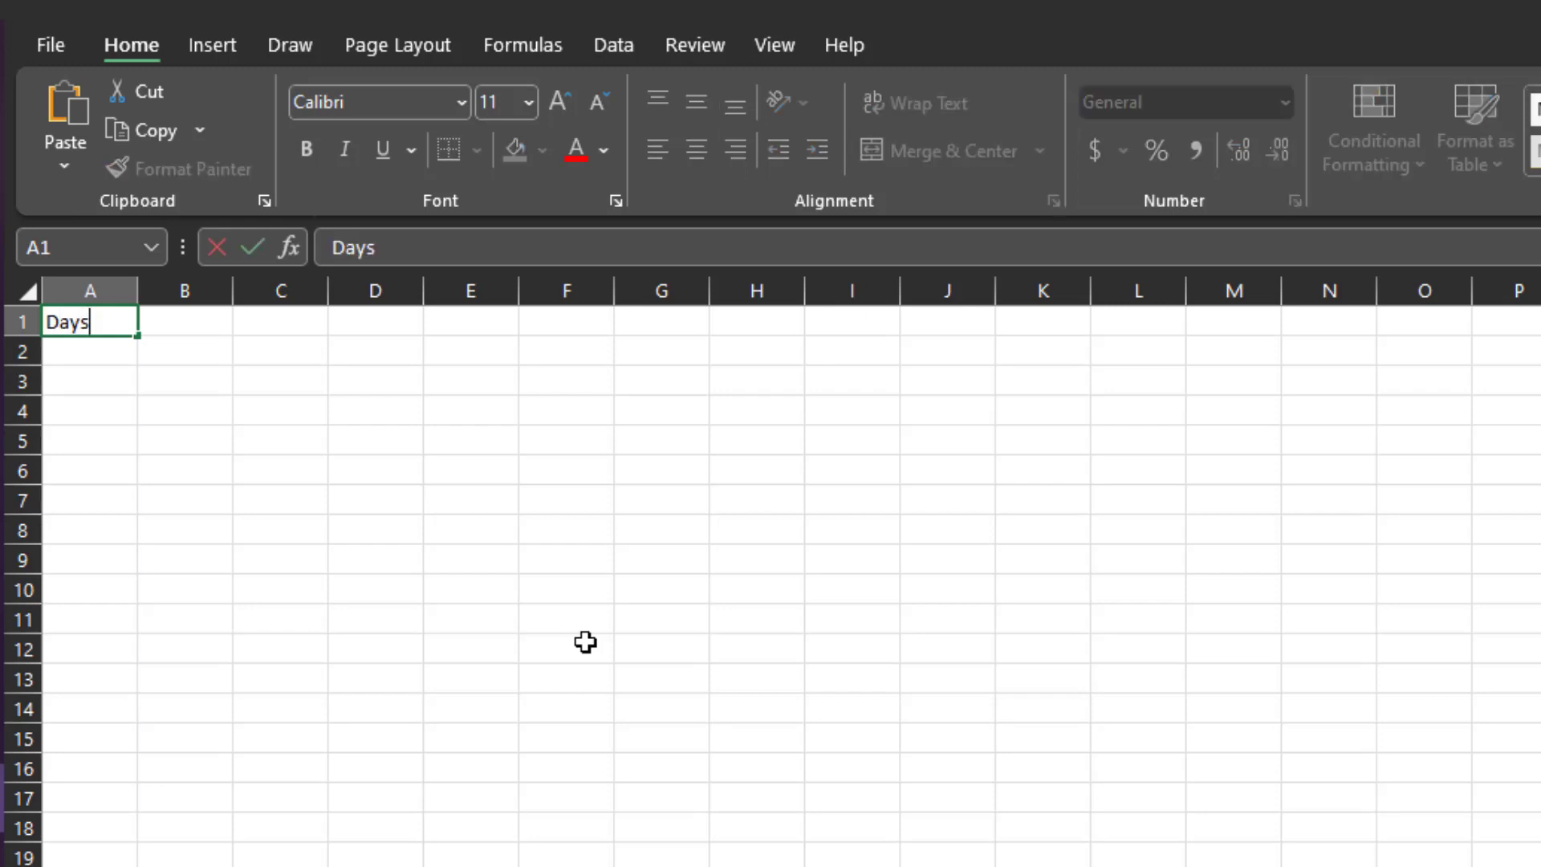
key(BackSpace)
key(Return)
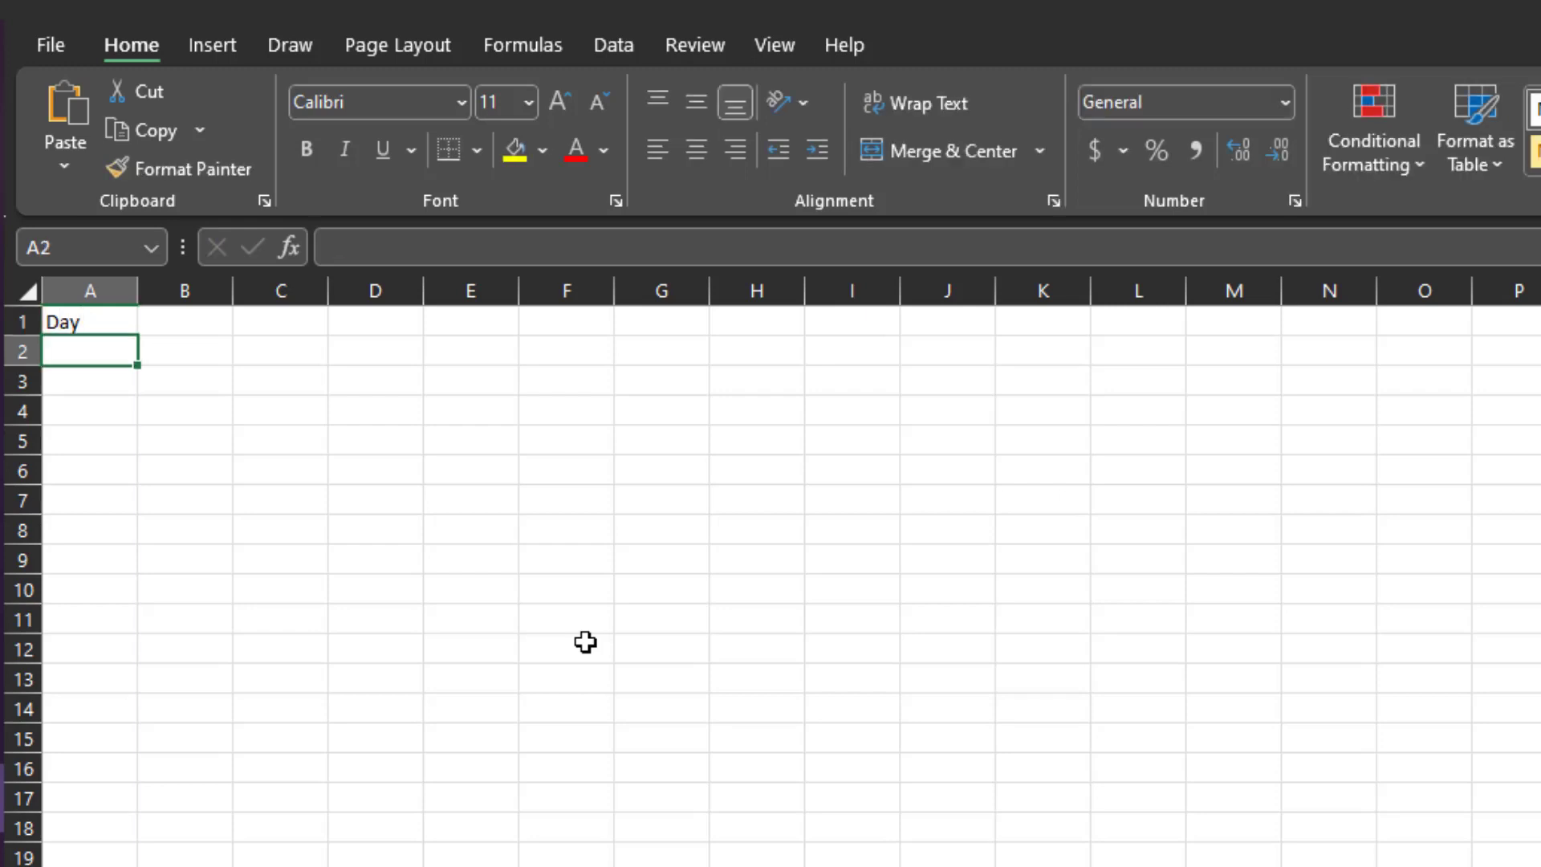
text(Sunday)
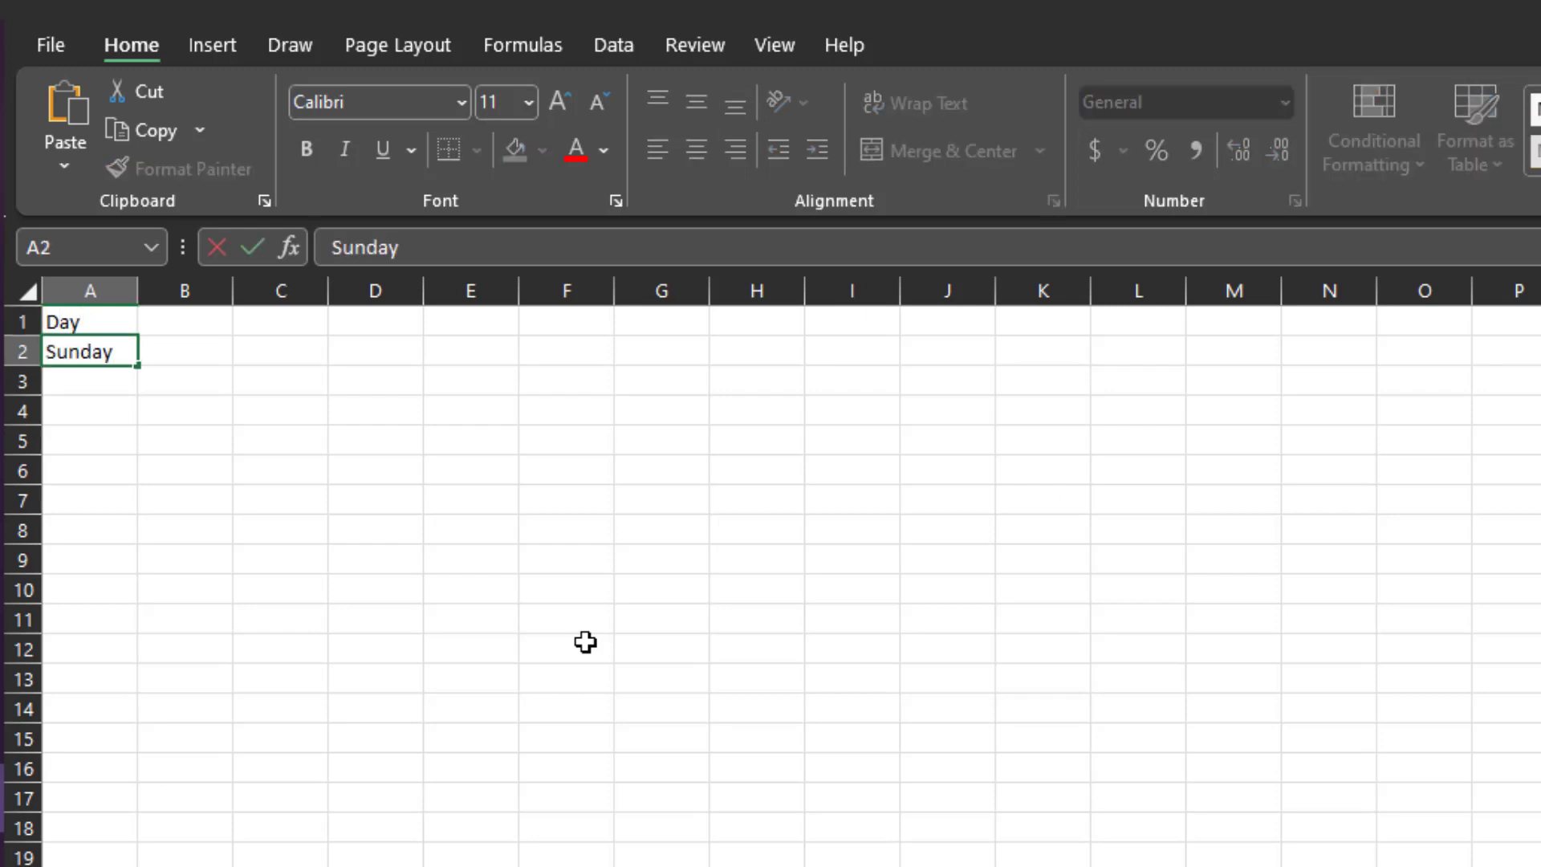
key(Return)
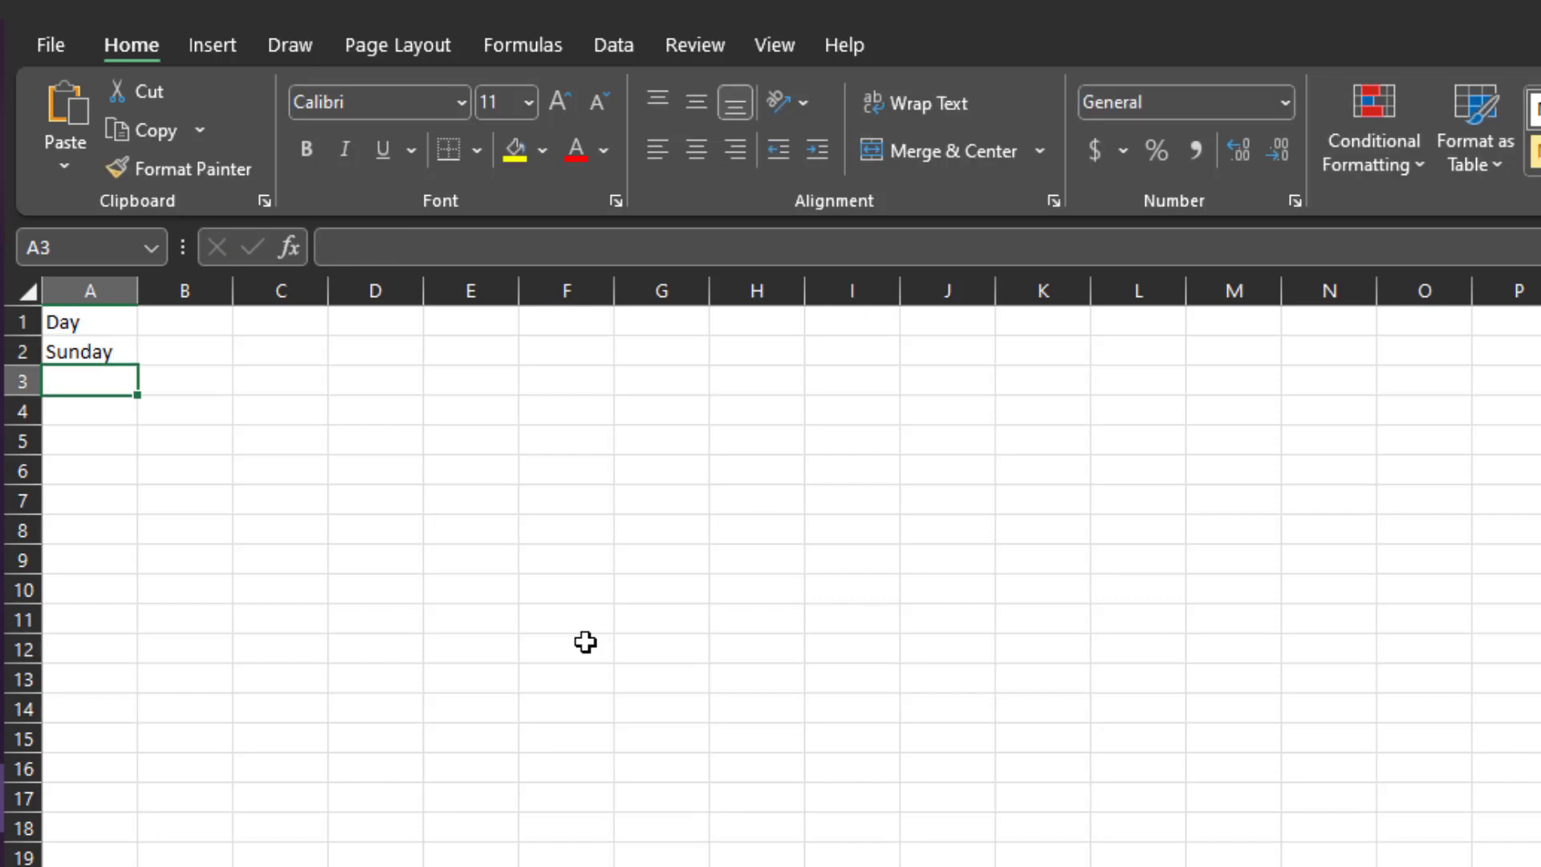
- Fill the weekday series from Sunday in A2 down through row 199
click(65, 351)
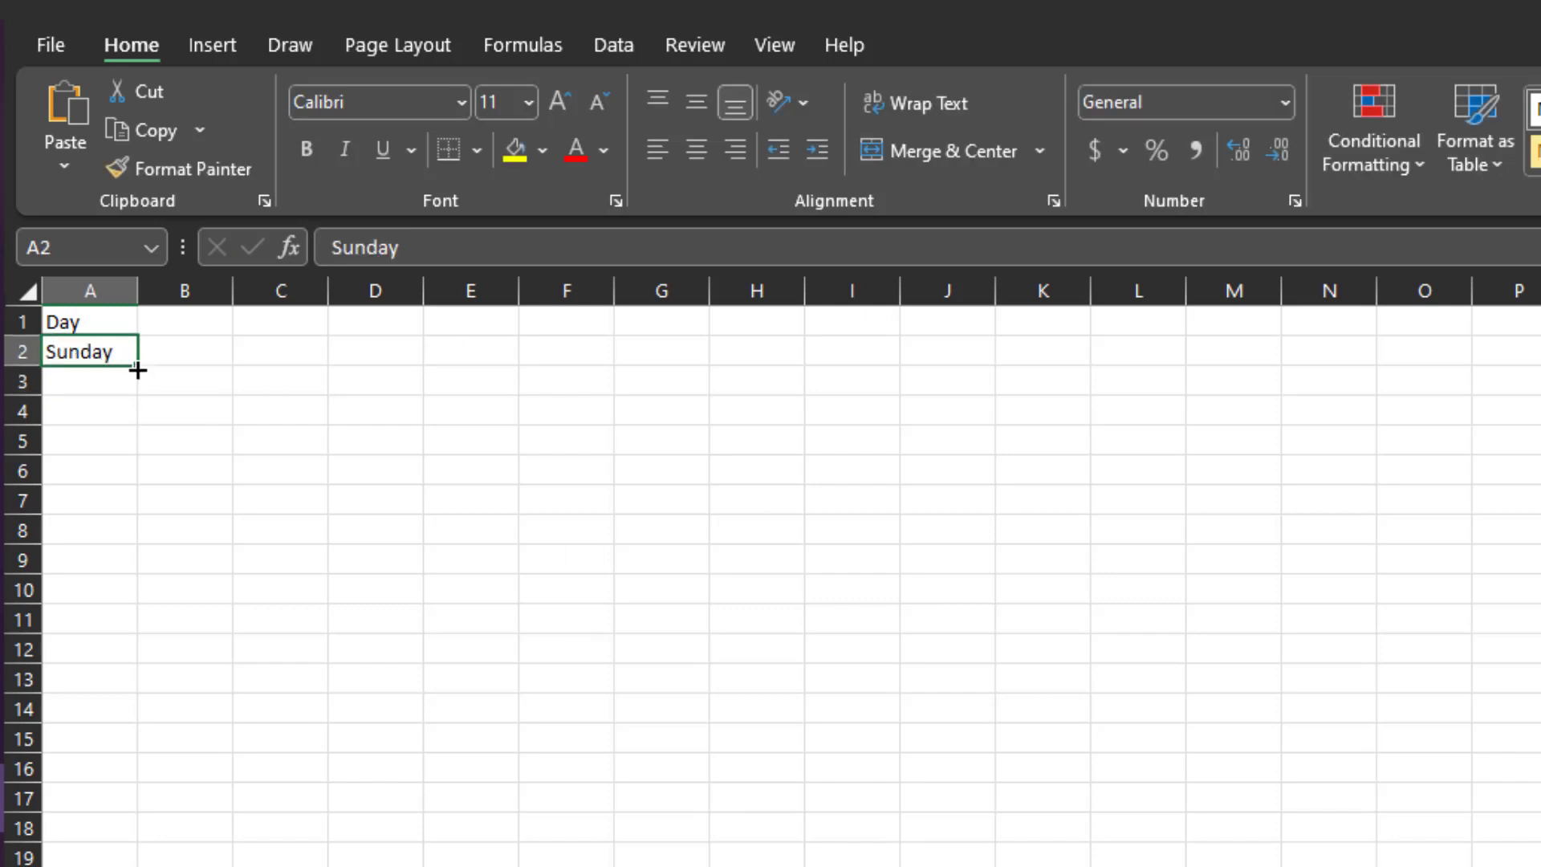
drag(137, 366, 70, 843)
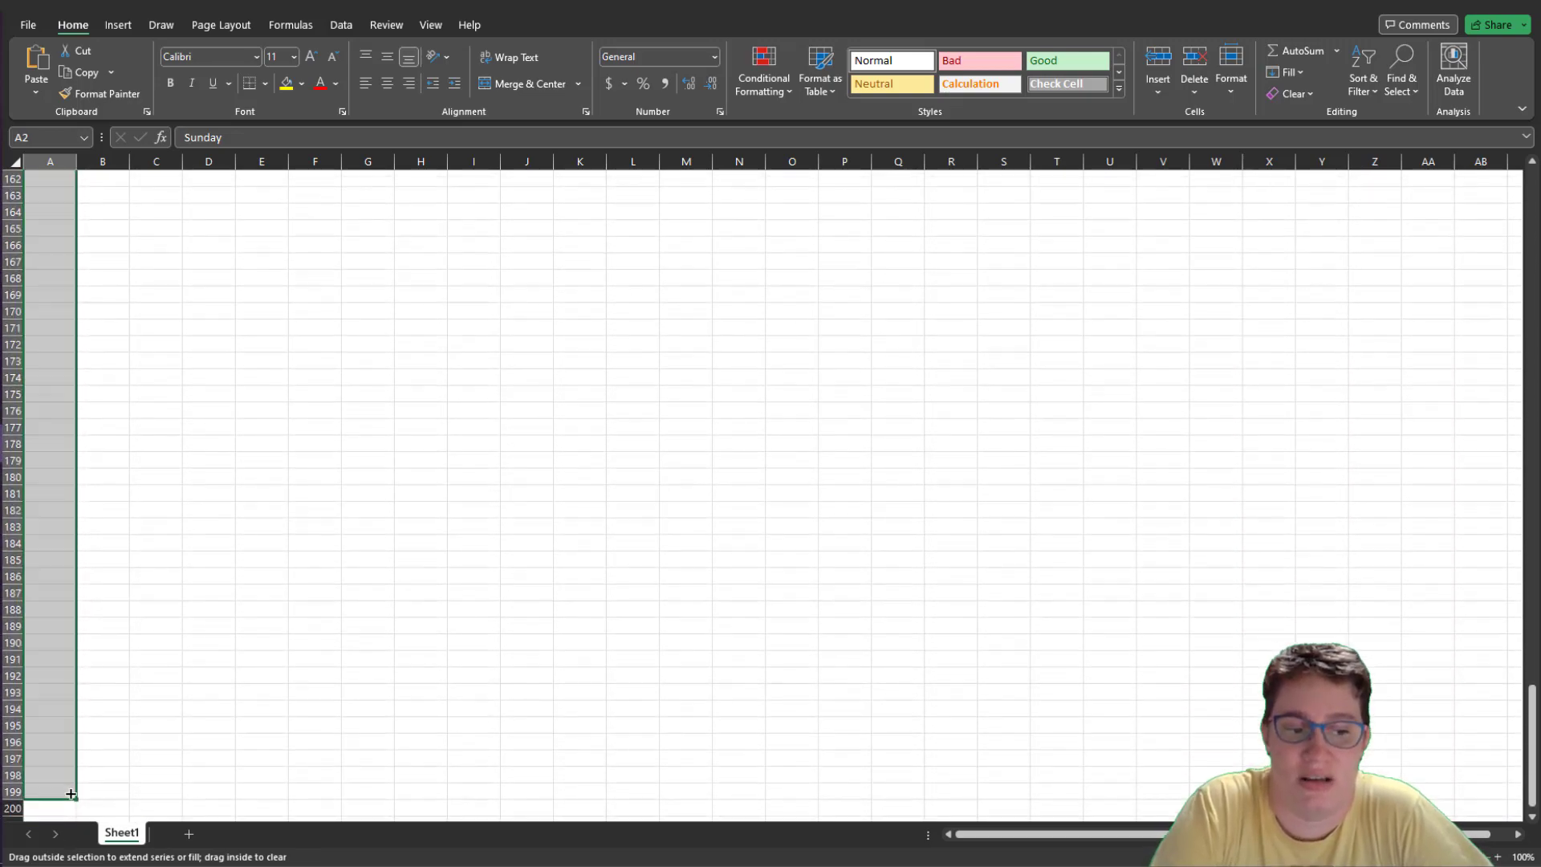
click(150, 774)
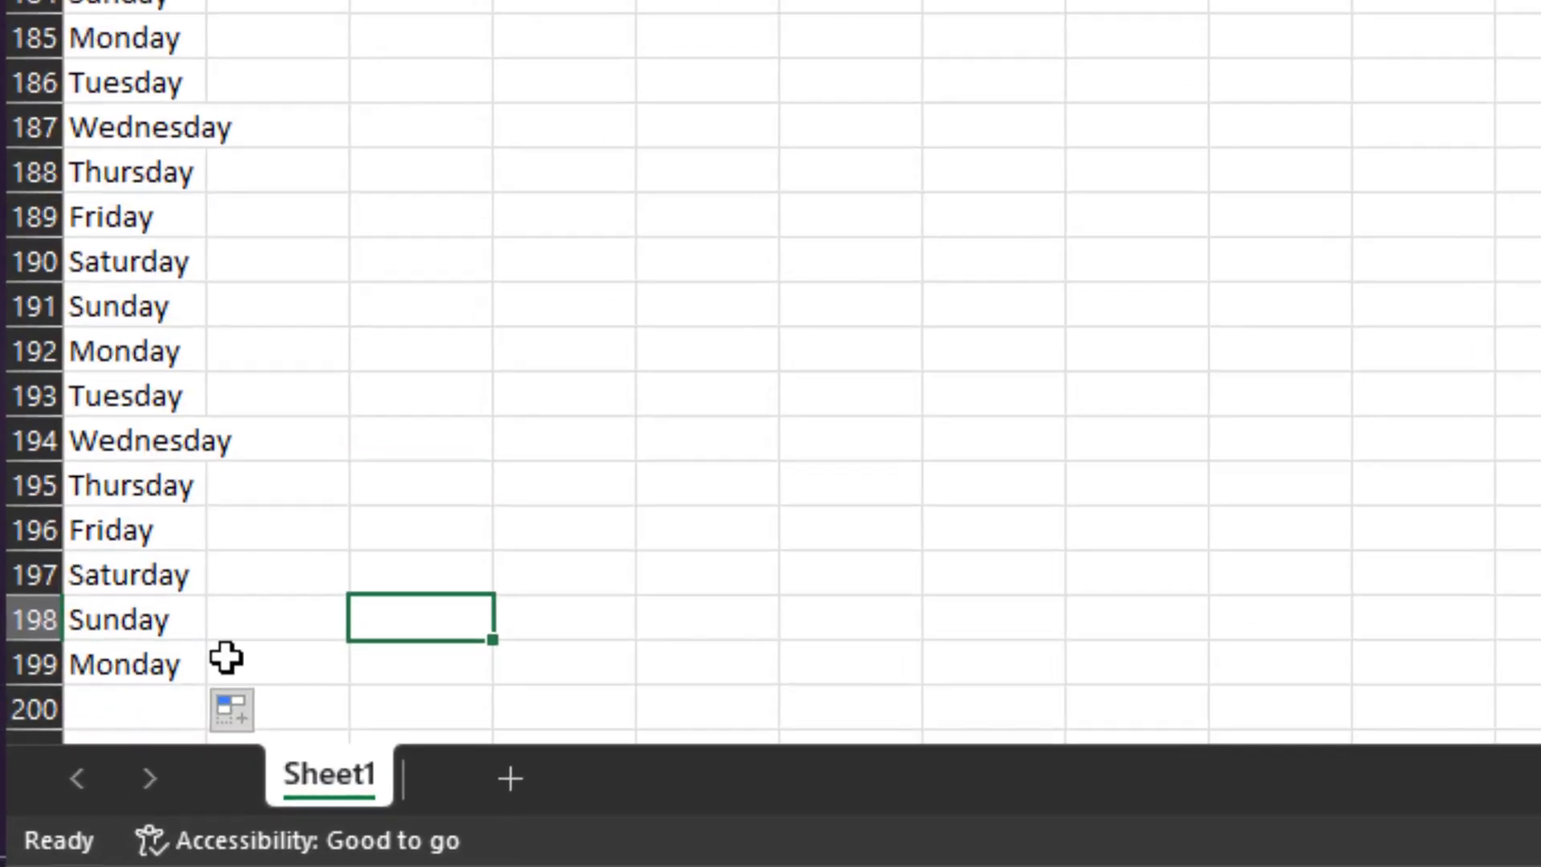
click(153, 657)
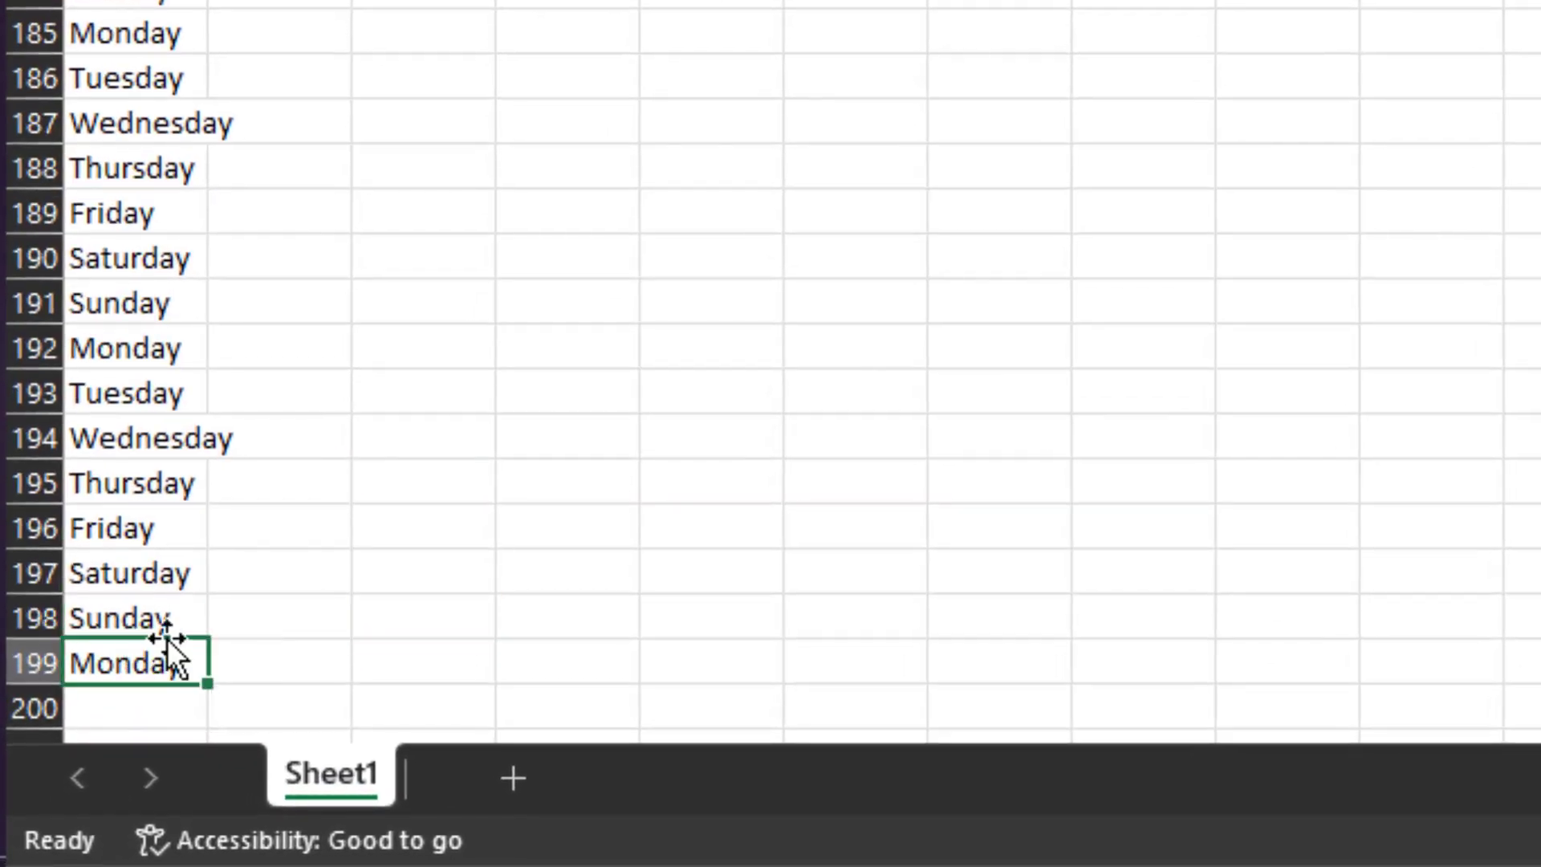
scroll(196, 567, down, 2)
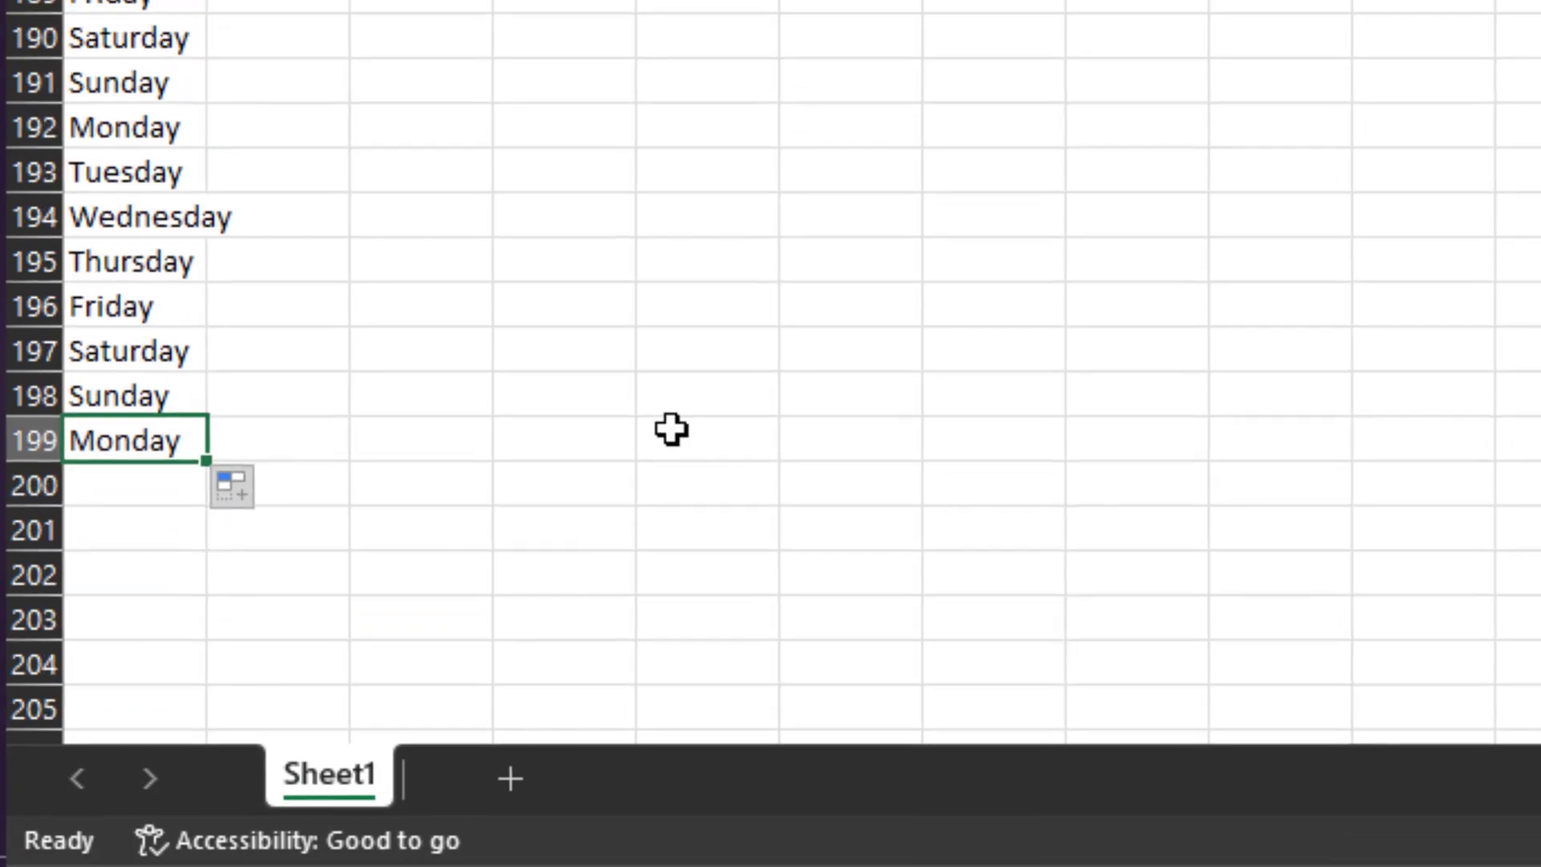
- Widen column A slightly so that the longest weekday name, Wednesday, fits inside it
scroll(672, 431, up, 5)
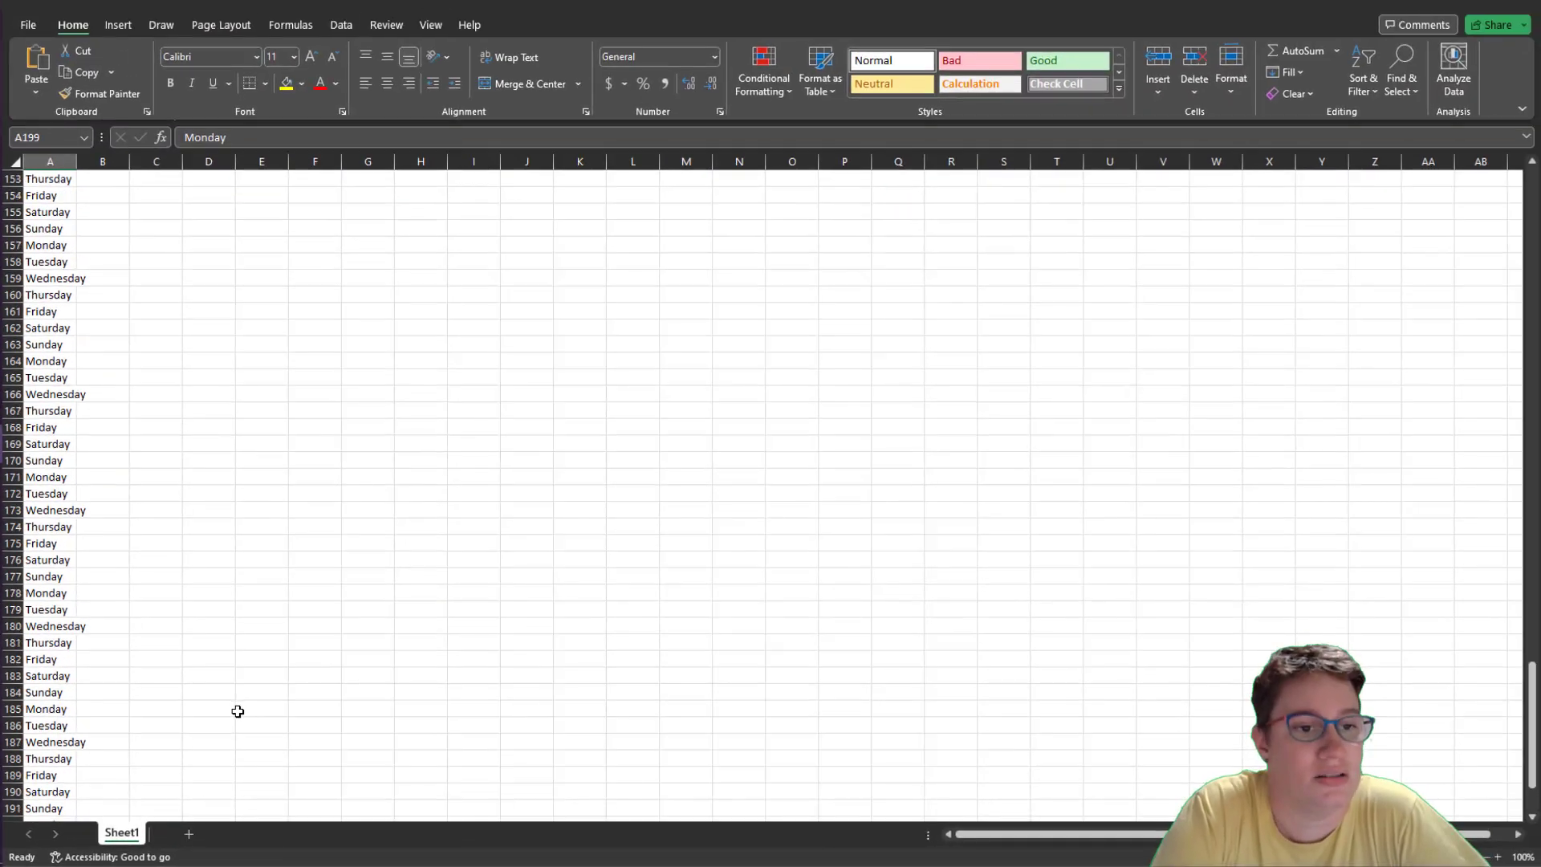
scroll(238, 711, up, 15)
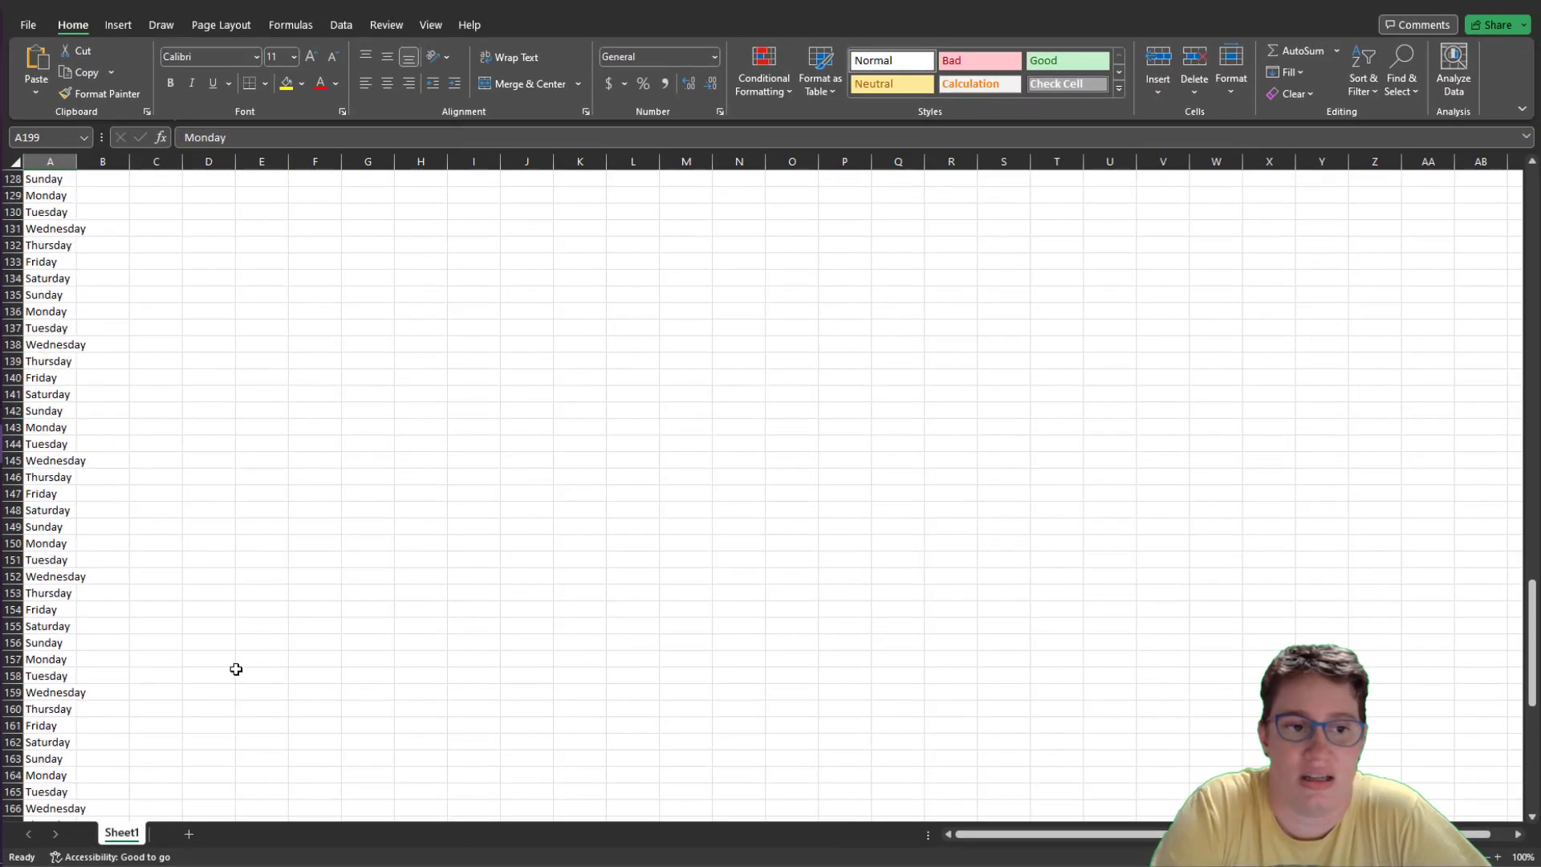
scroll(236, 665, up, 16)
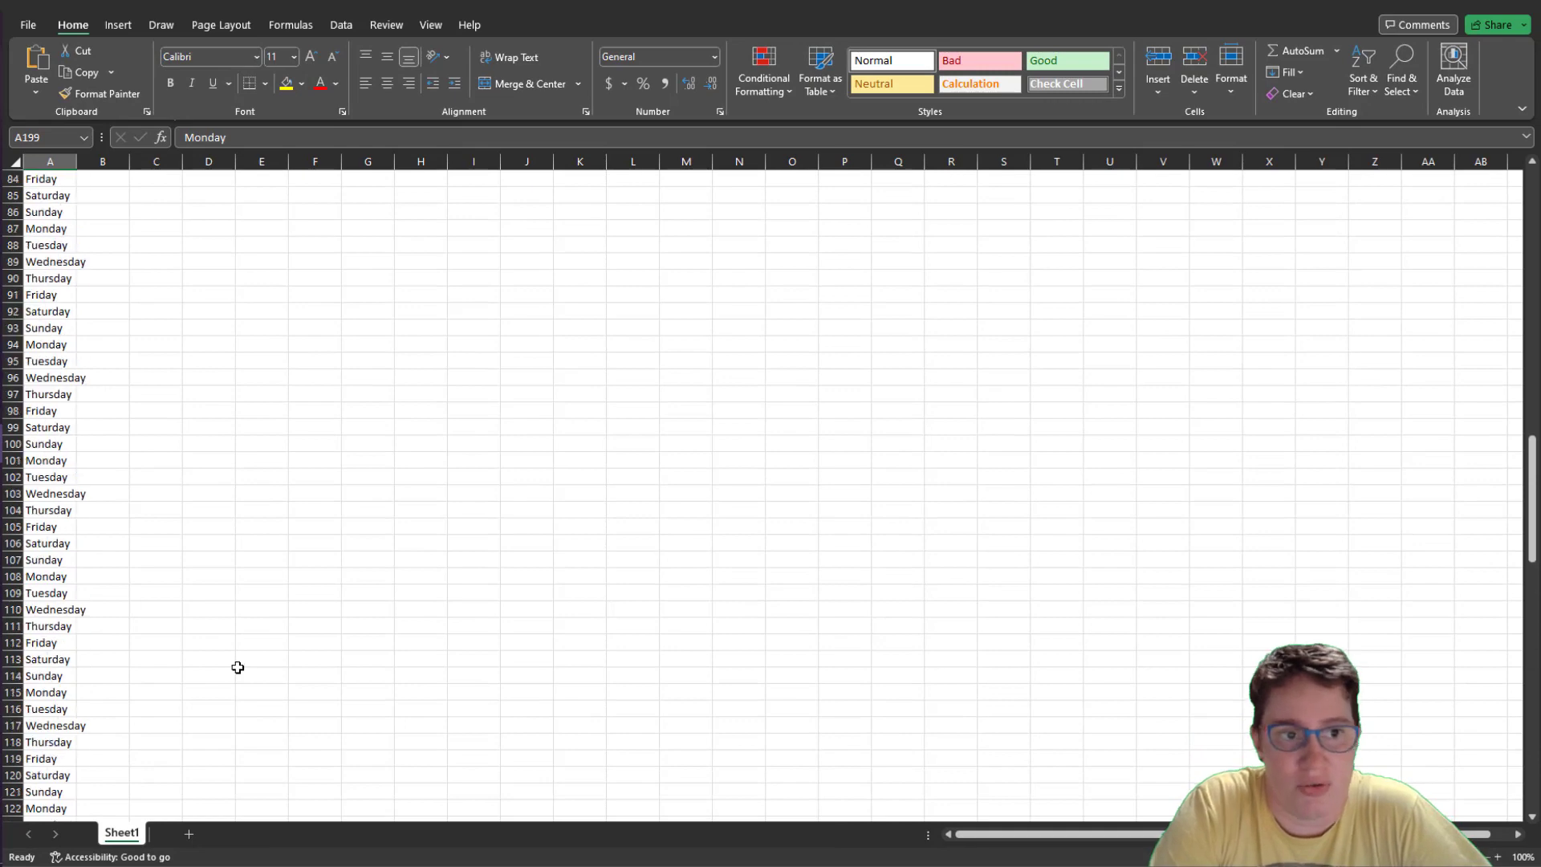
scroll(249, 668, up, 17)
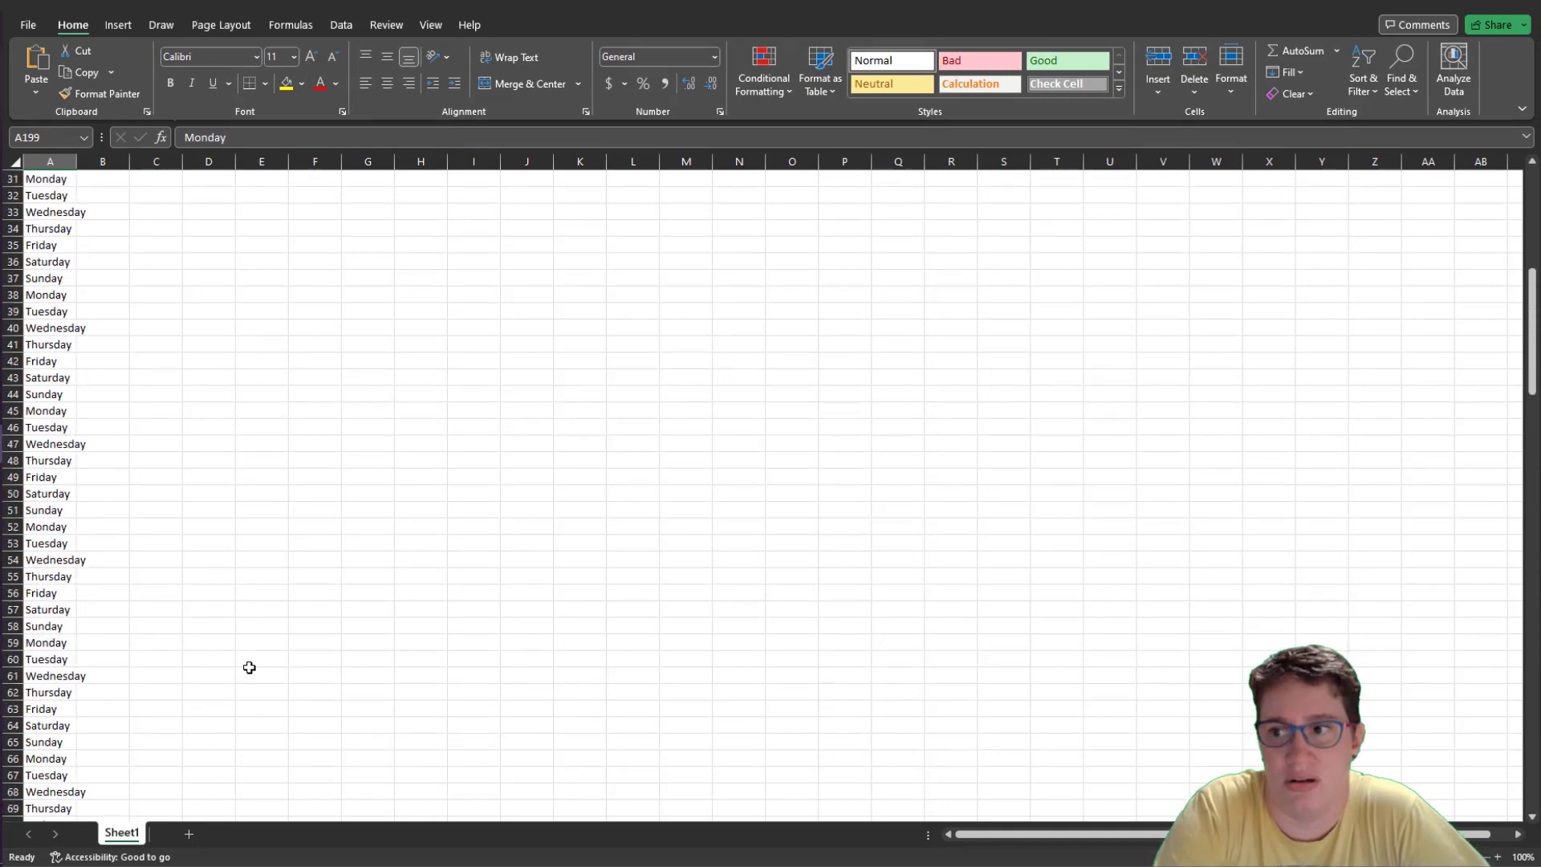
scroll(246, 668, up, 3)
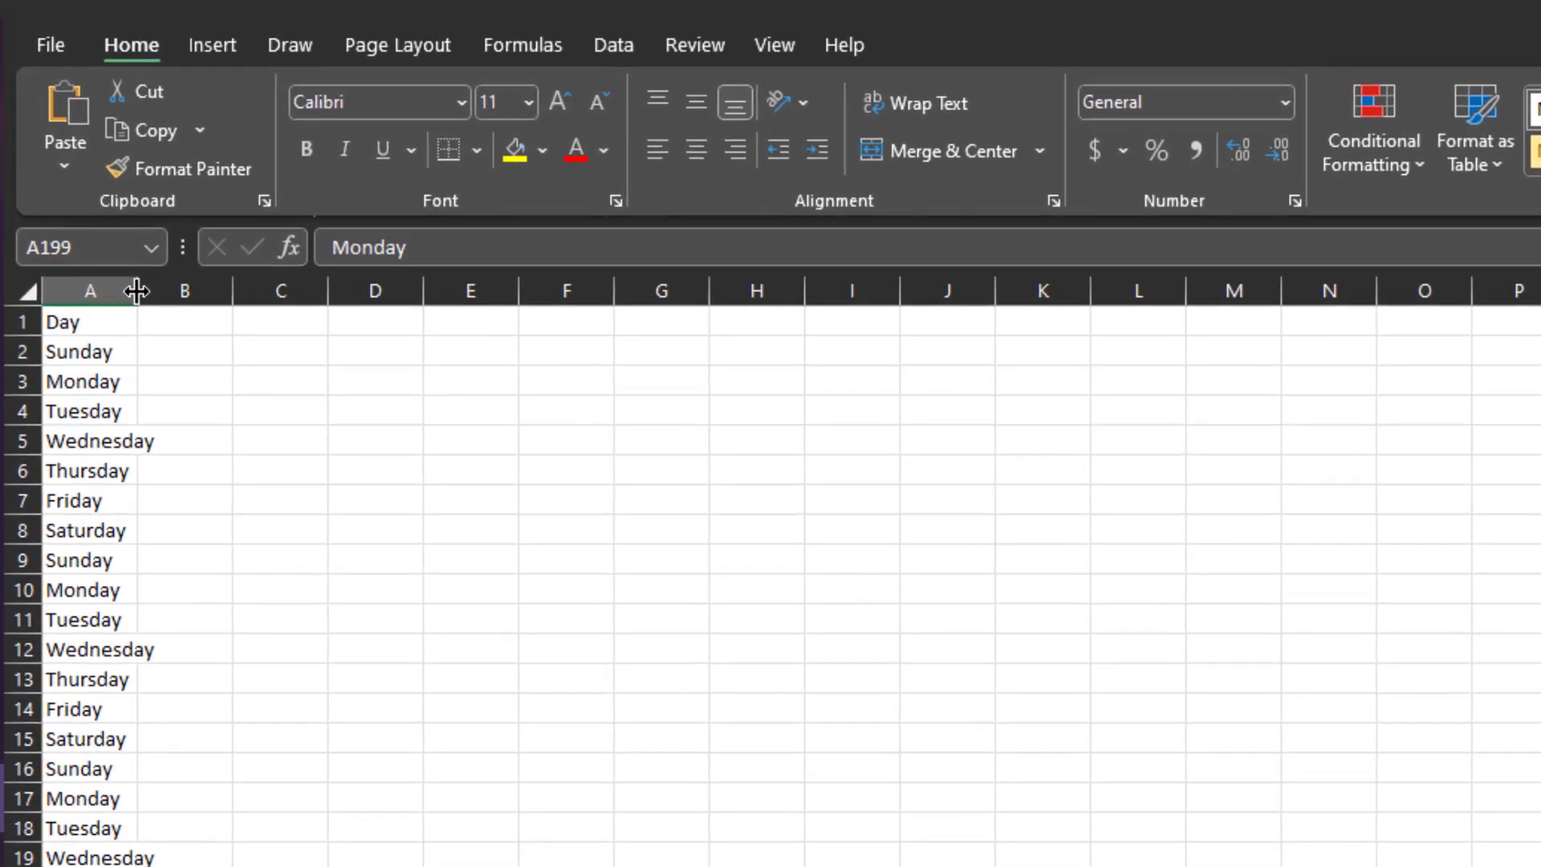
drag(136, 291, 160, 291)
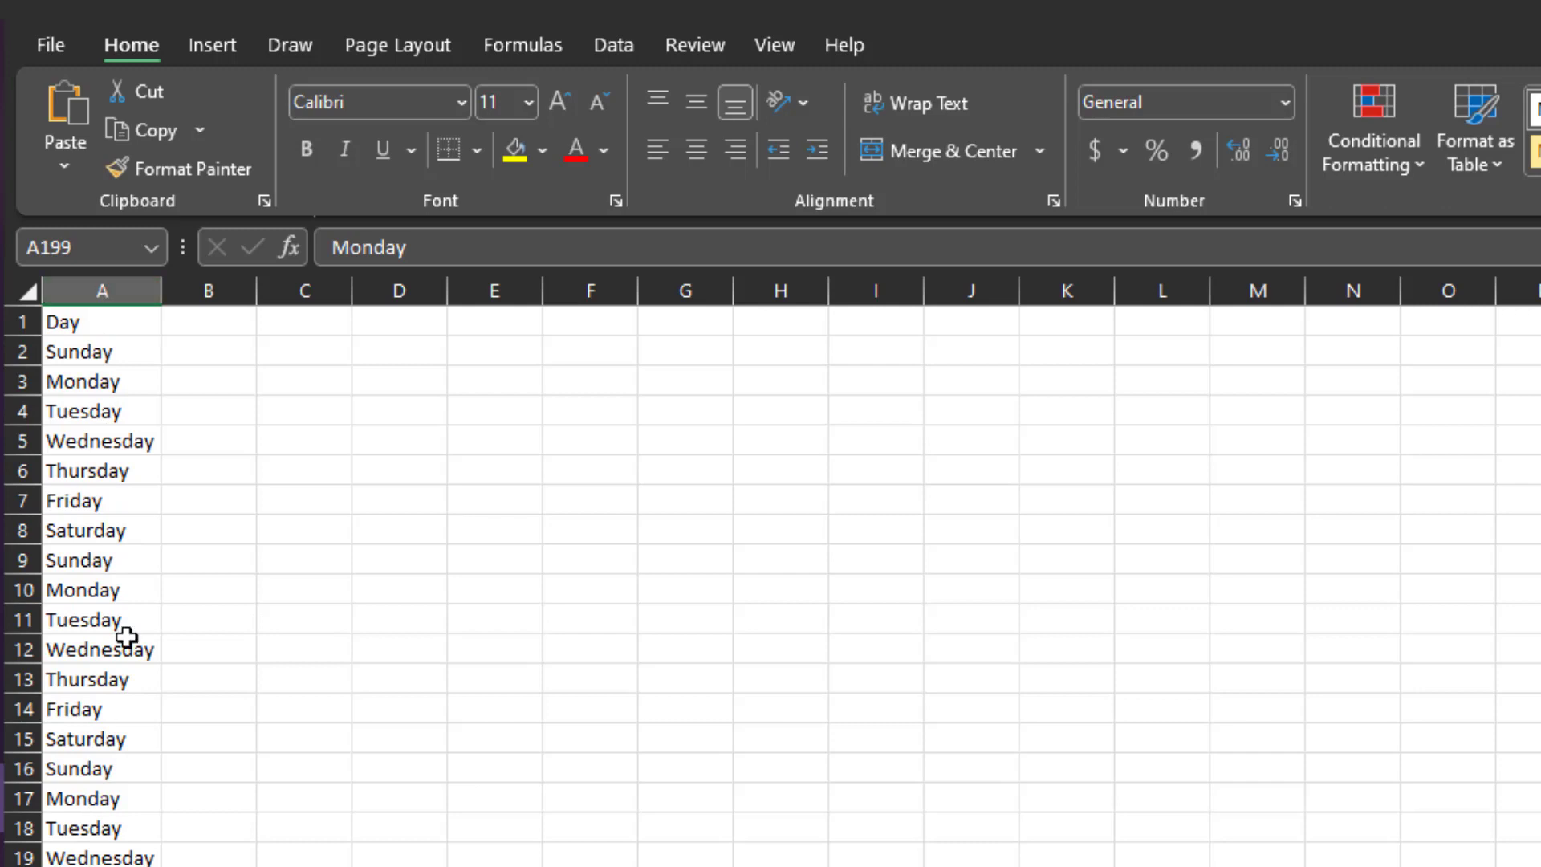
- Enter the header Date in cell B1 and the starting date 7/30/2023 in B2
click(200, 325)
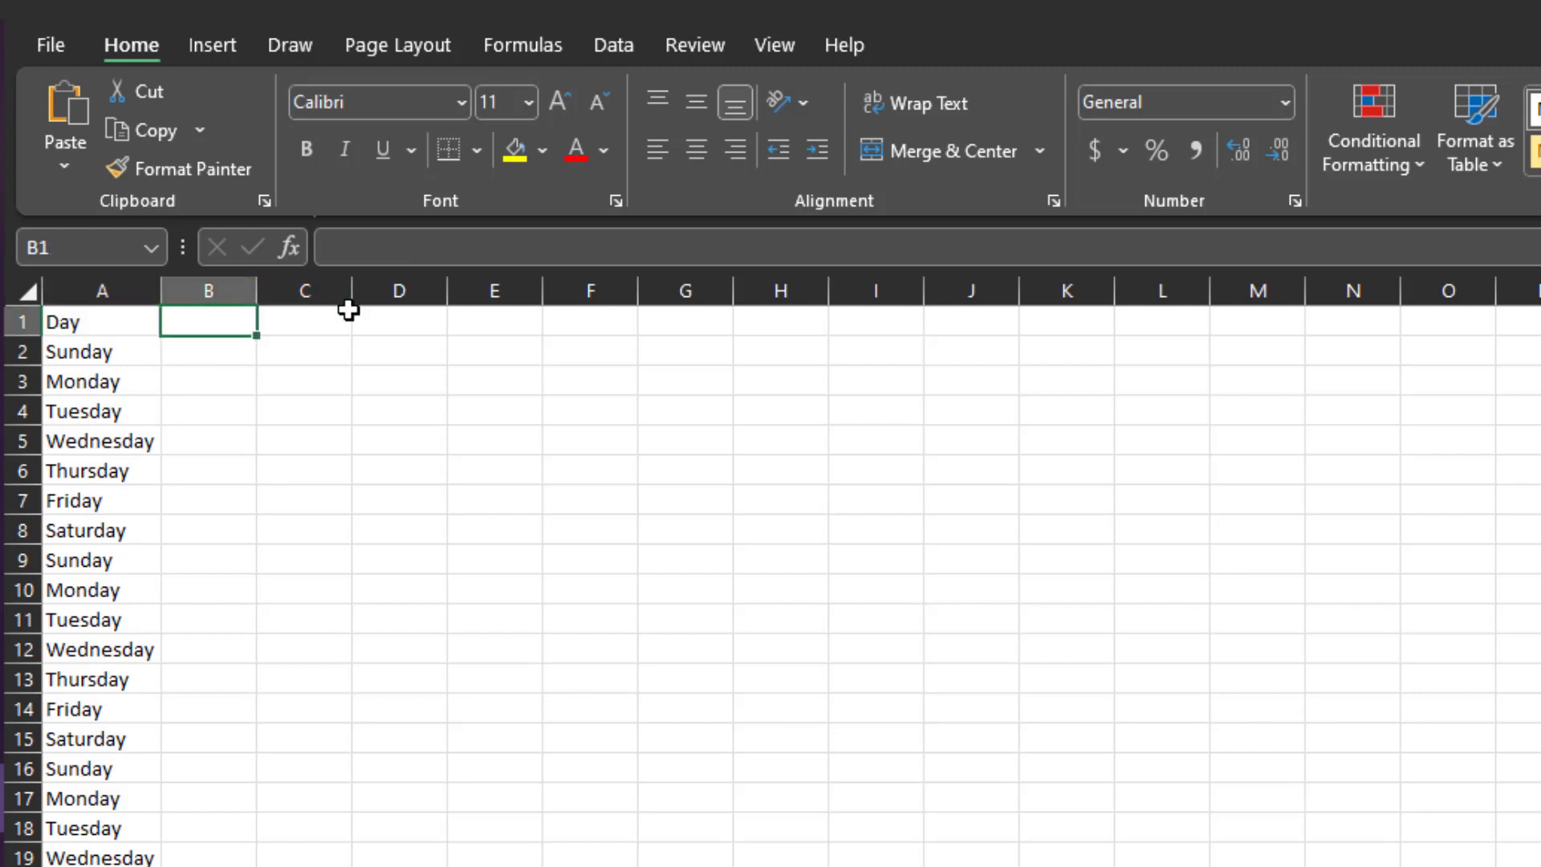
text(Date)
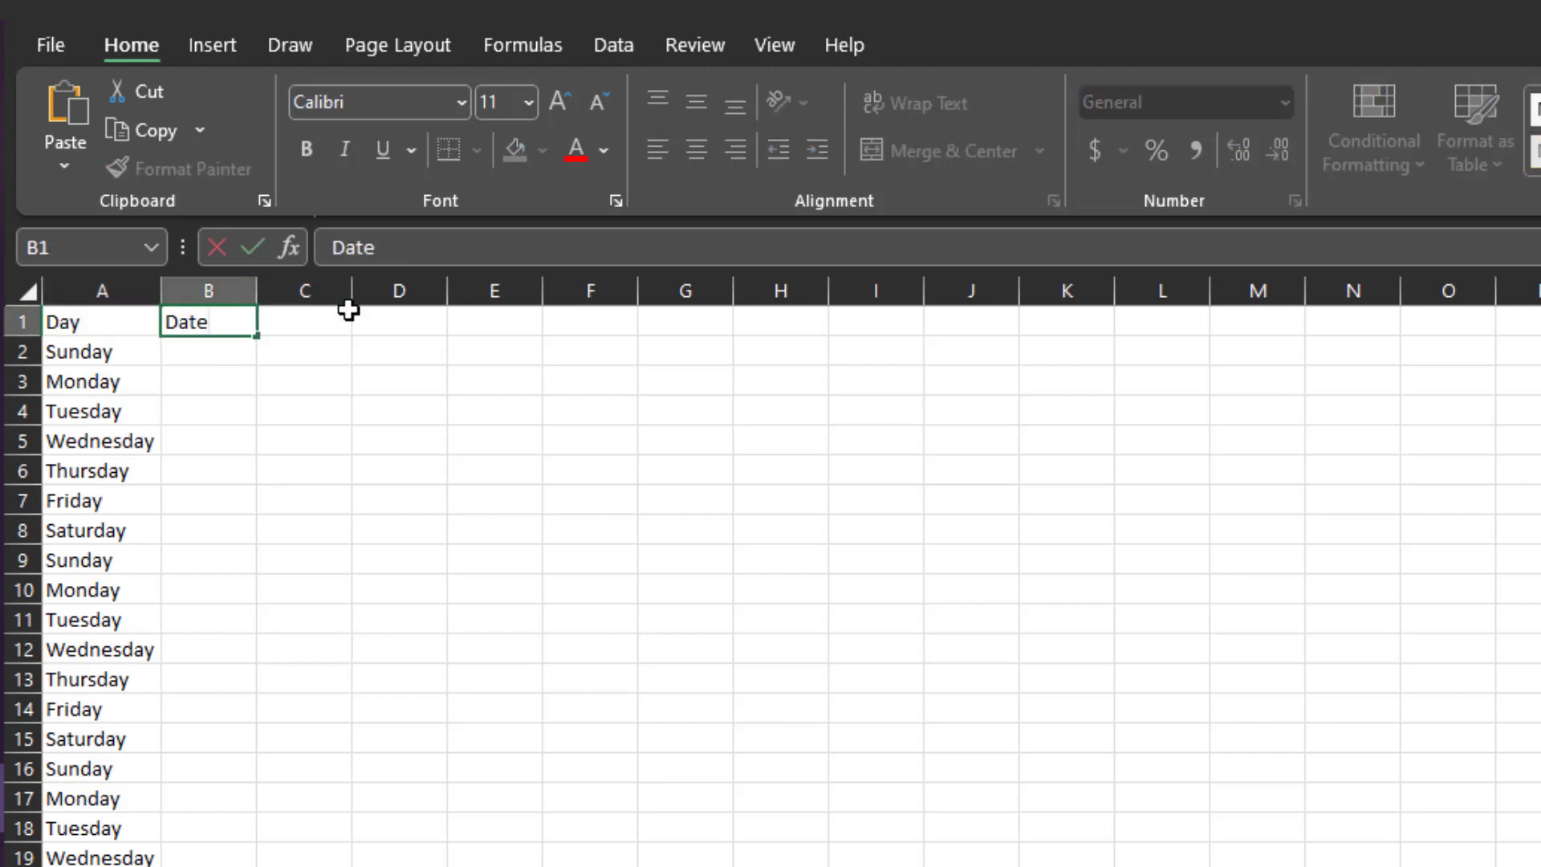
key(Return)
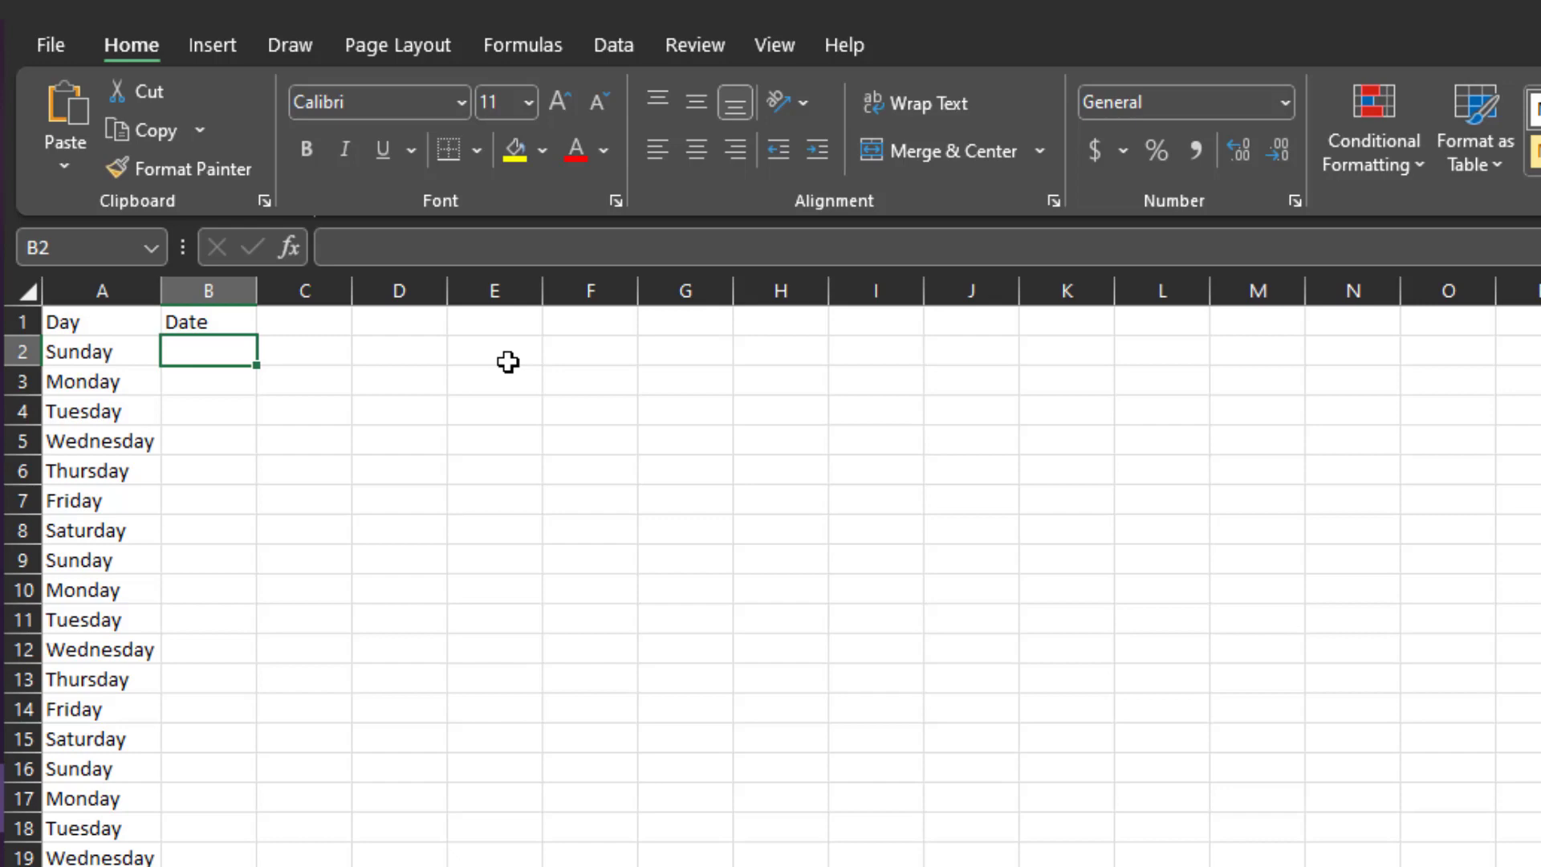
text(7/)
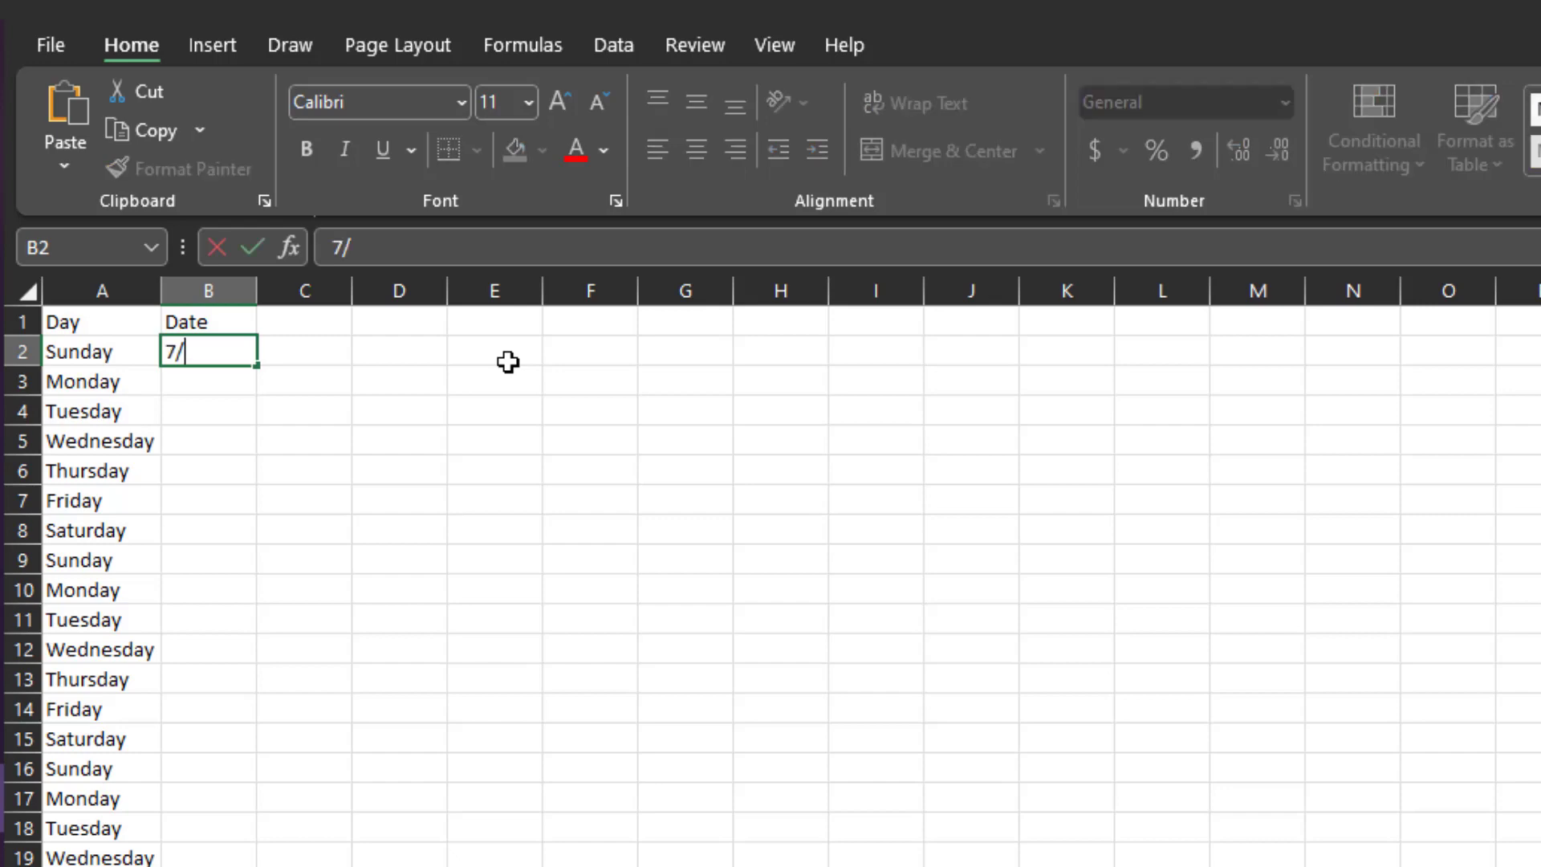
text(30/202)
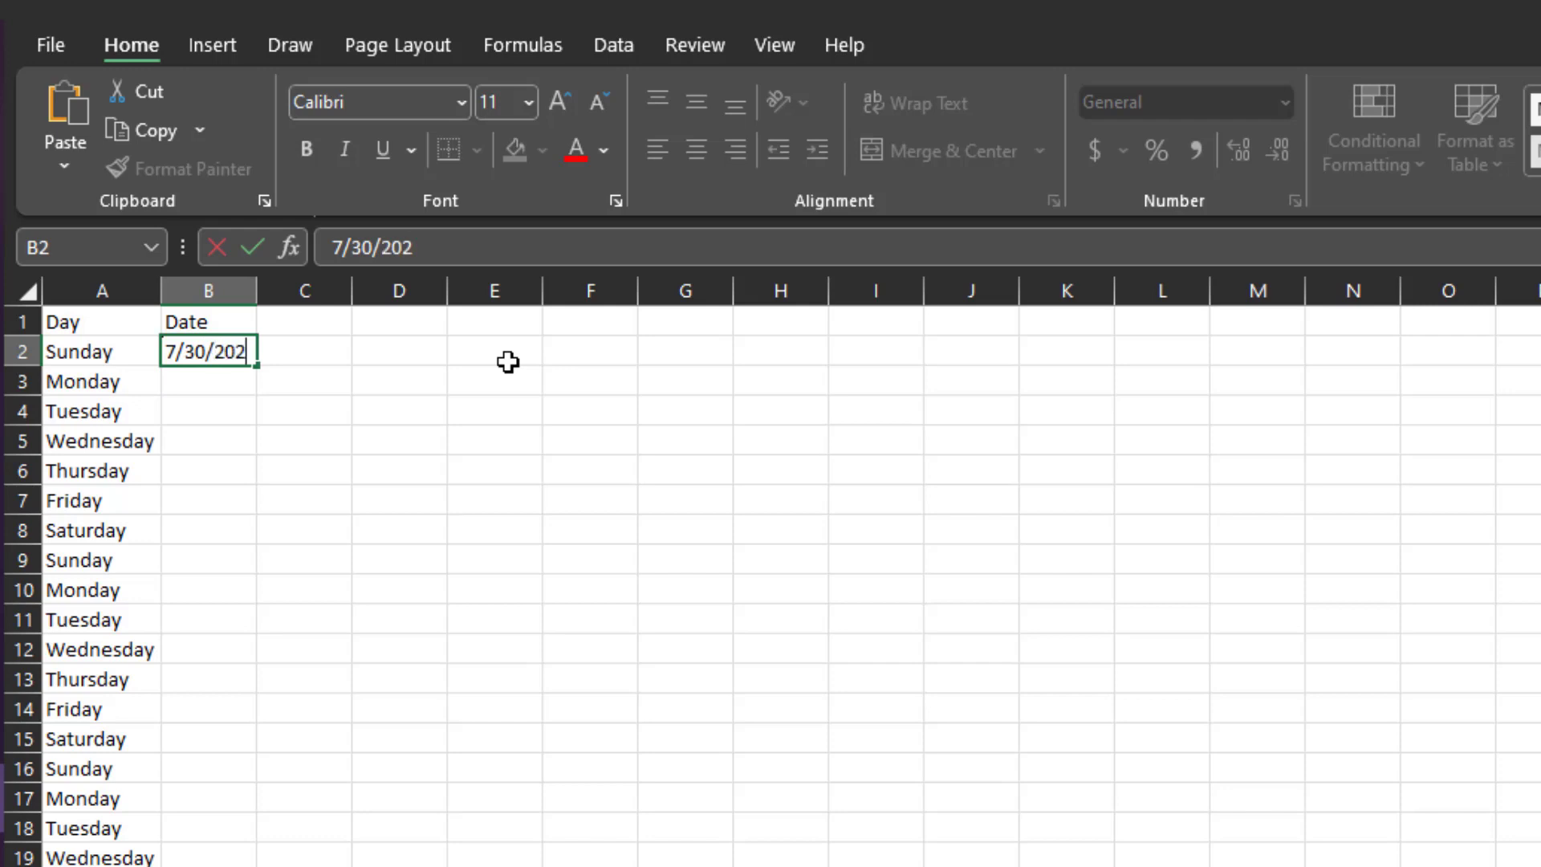
text(3)
key(Return)
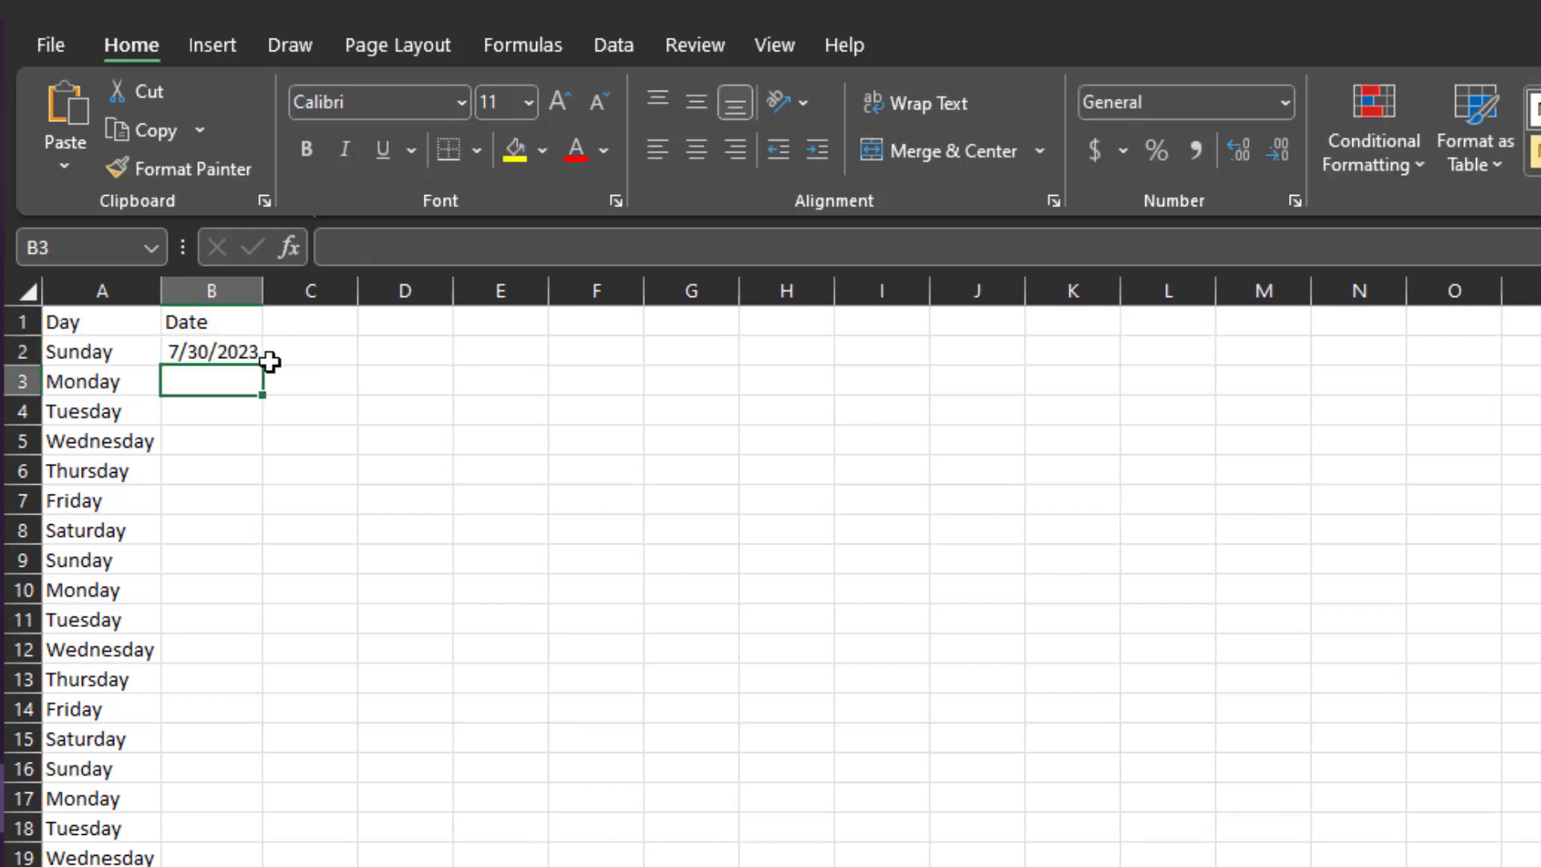
- Fill the daily date series from B2 down to row 199, alongside the weekdays
click(227, 351)
drag(266, 370, 287, 866)
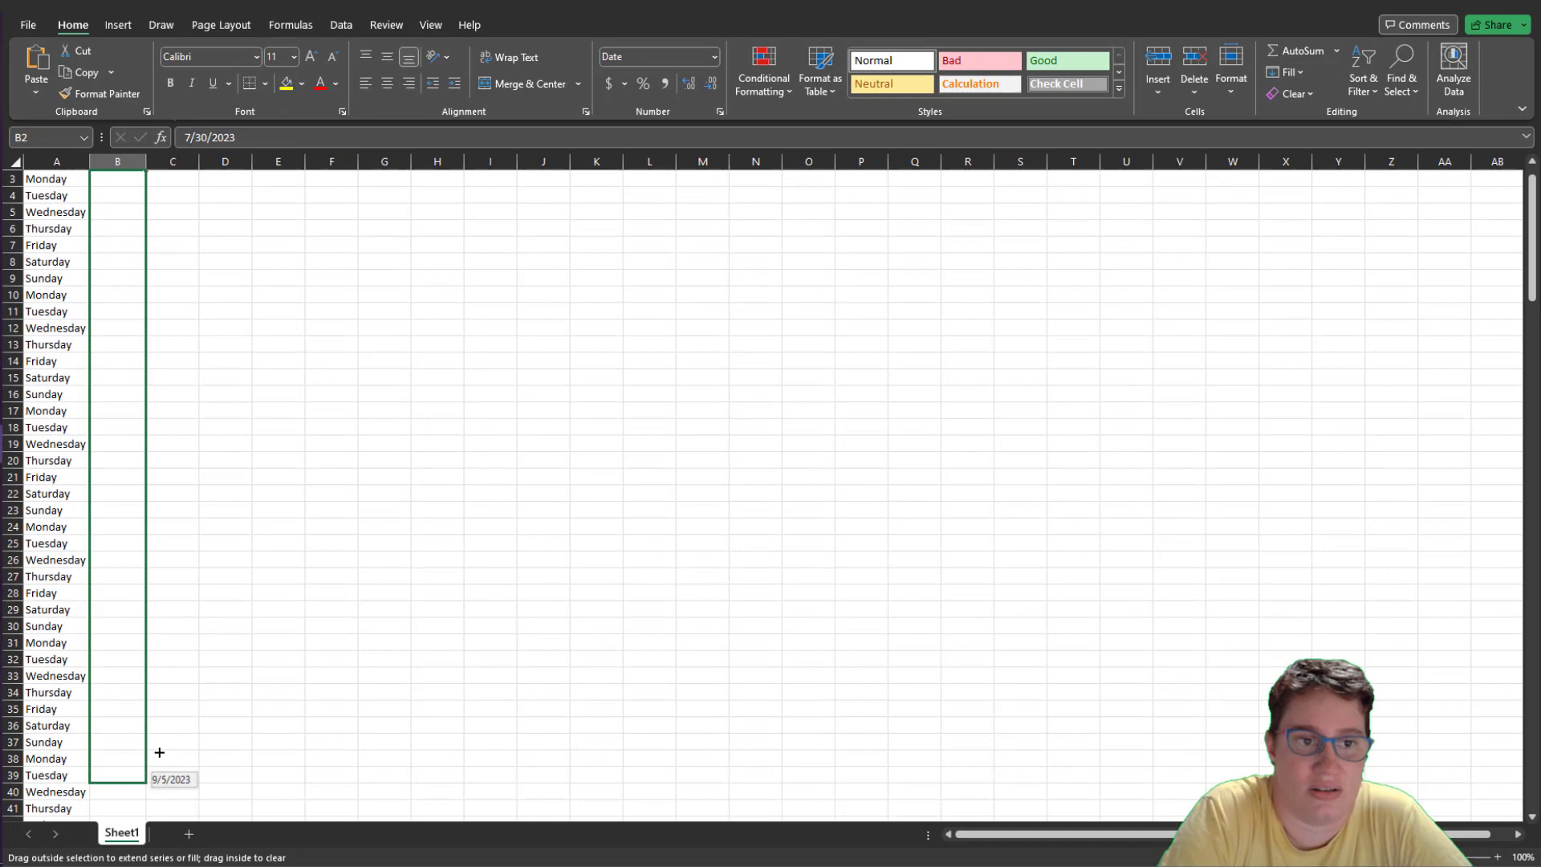
drag(159, 752, 147, 801)
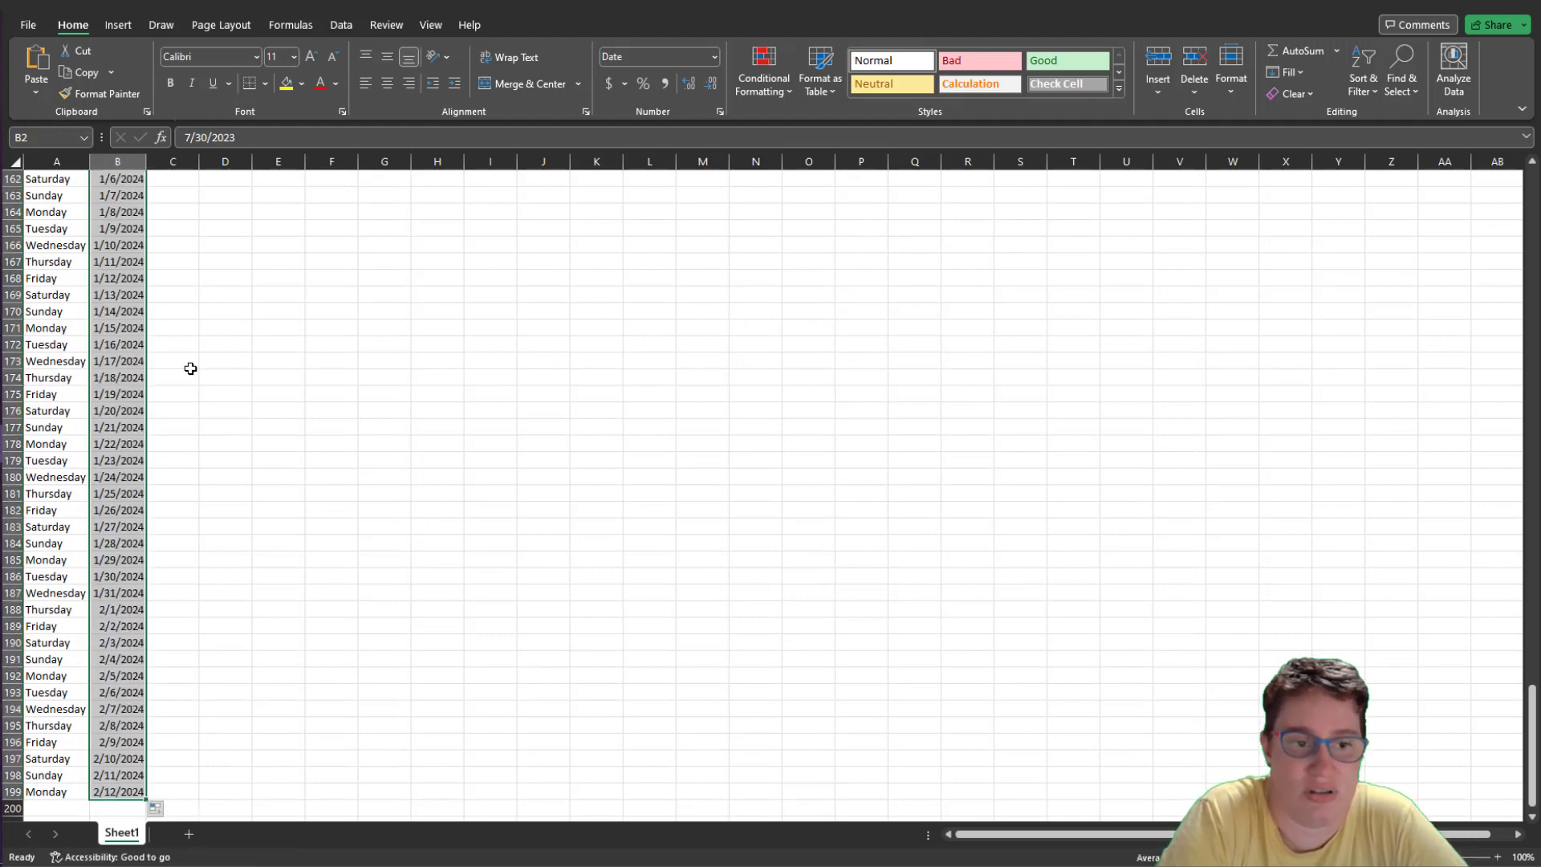
- Autofit the width of column B to its longest dates
scroll(239, 376, up, 7)
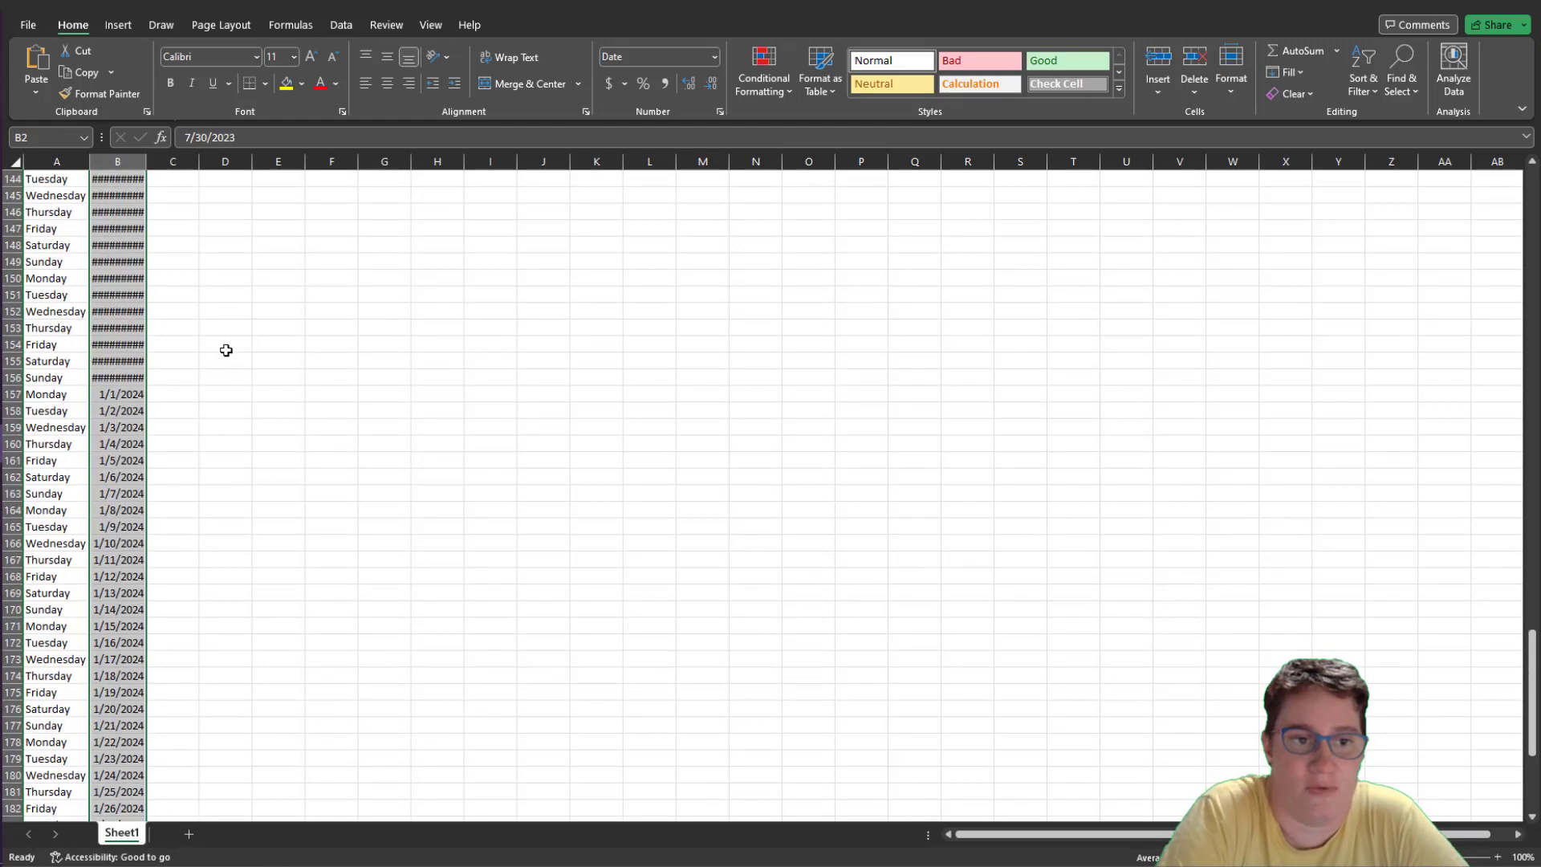
scroll(226, 359, up, 2)
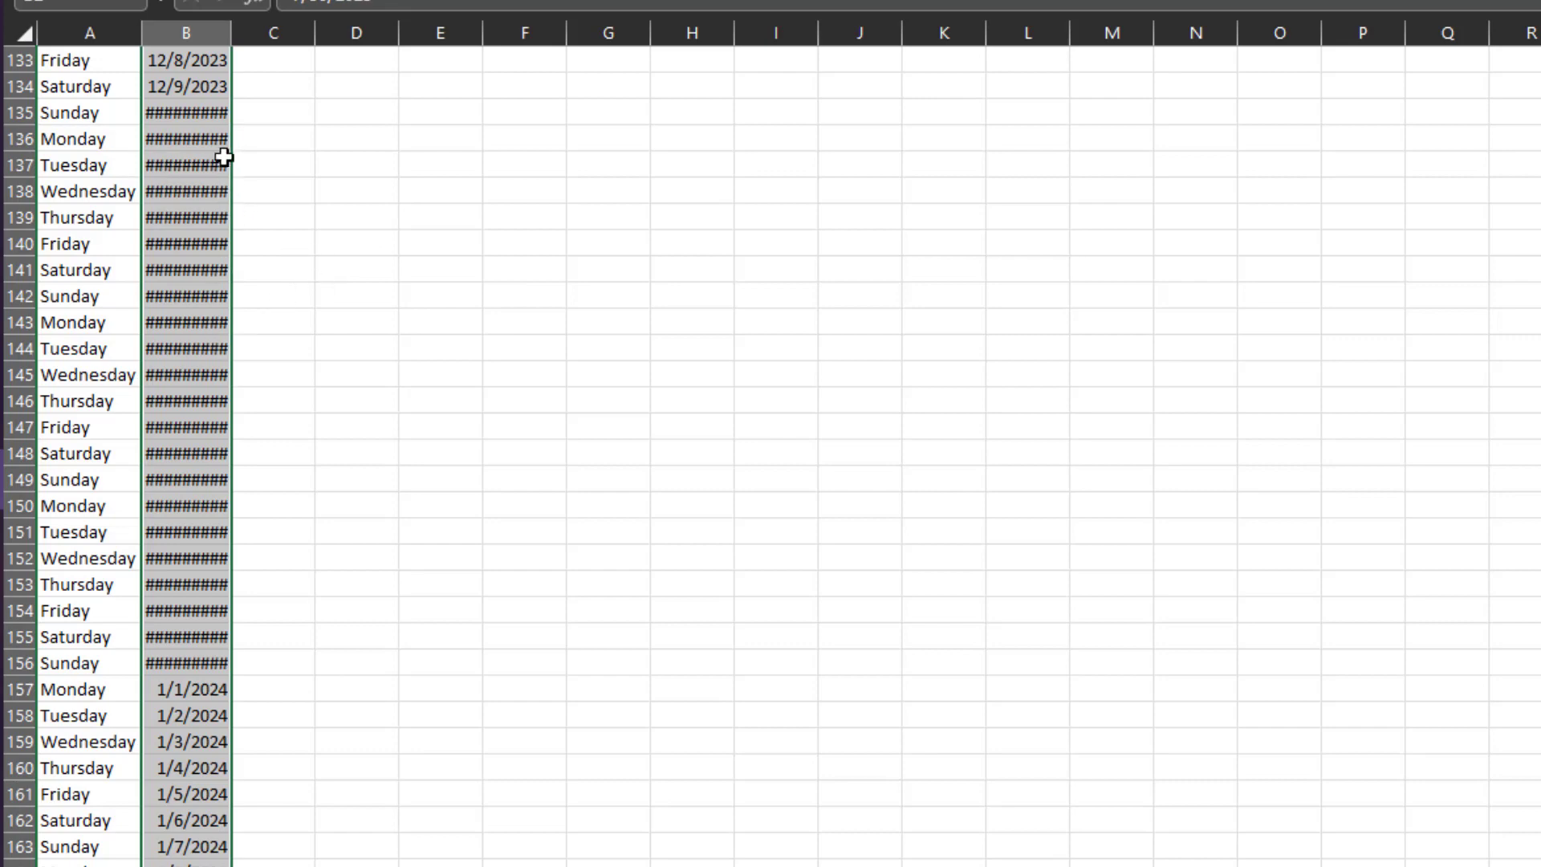
double_click(231, 29)
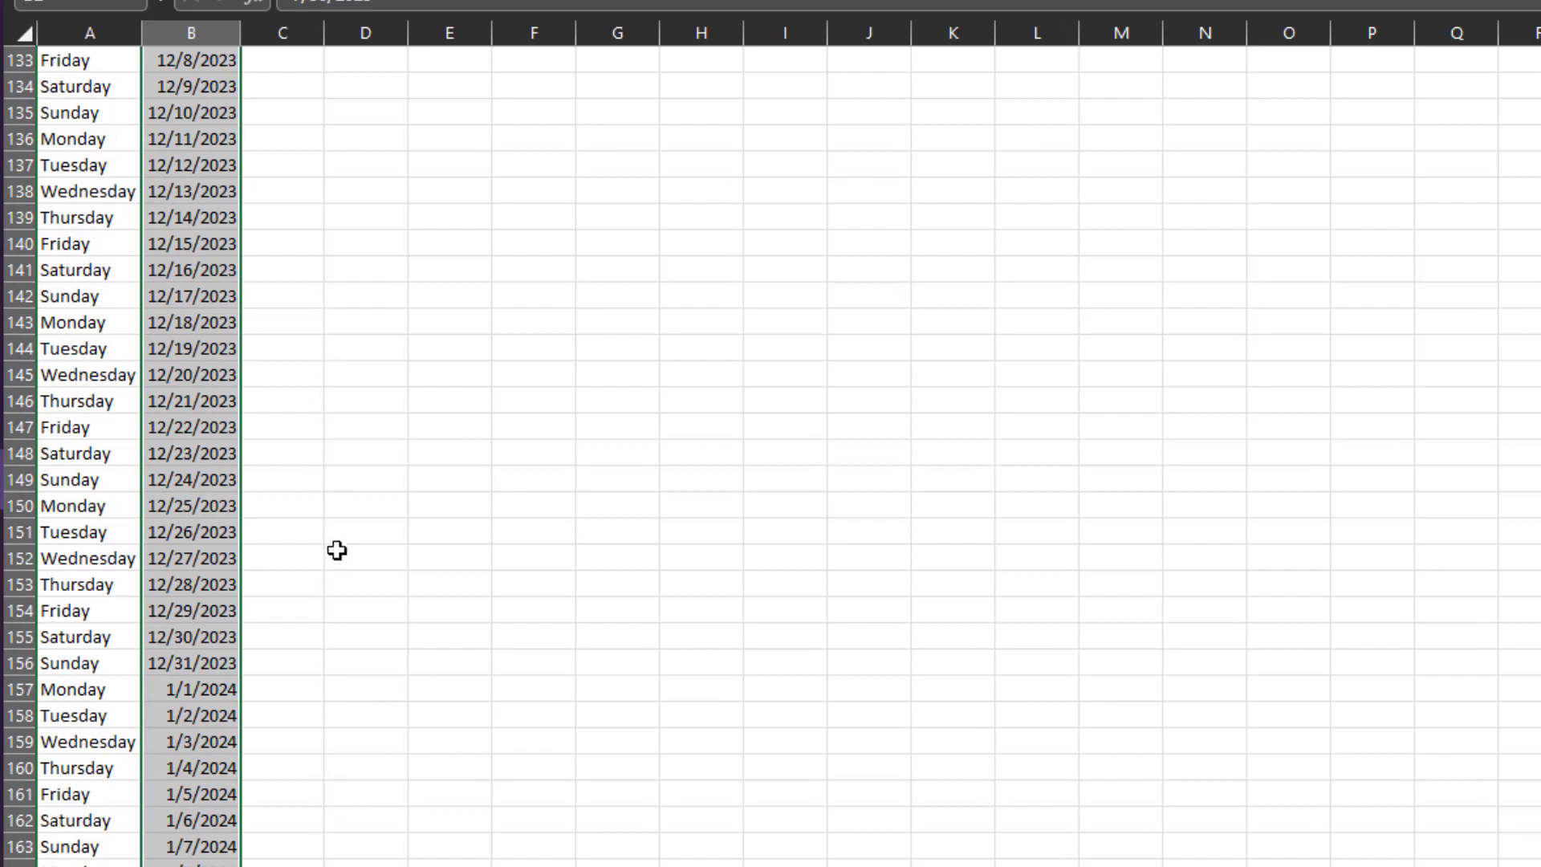
- Enter the header Essential Question in cell C1, next to the Date header
scroll(337, 550, up, 9)
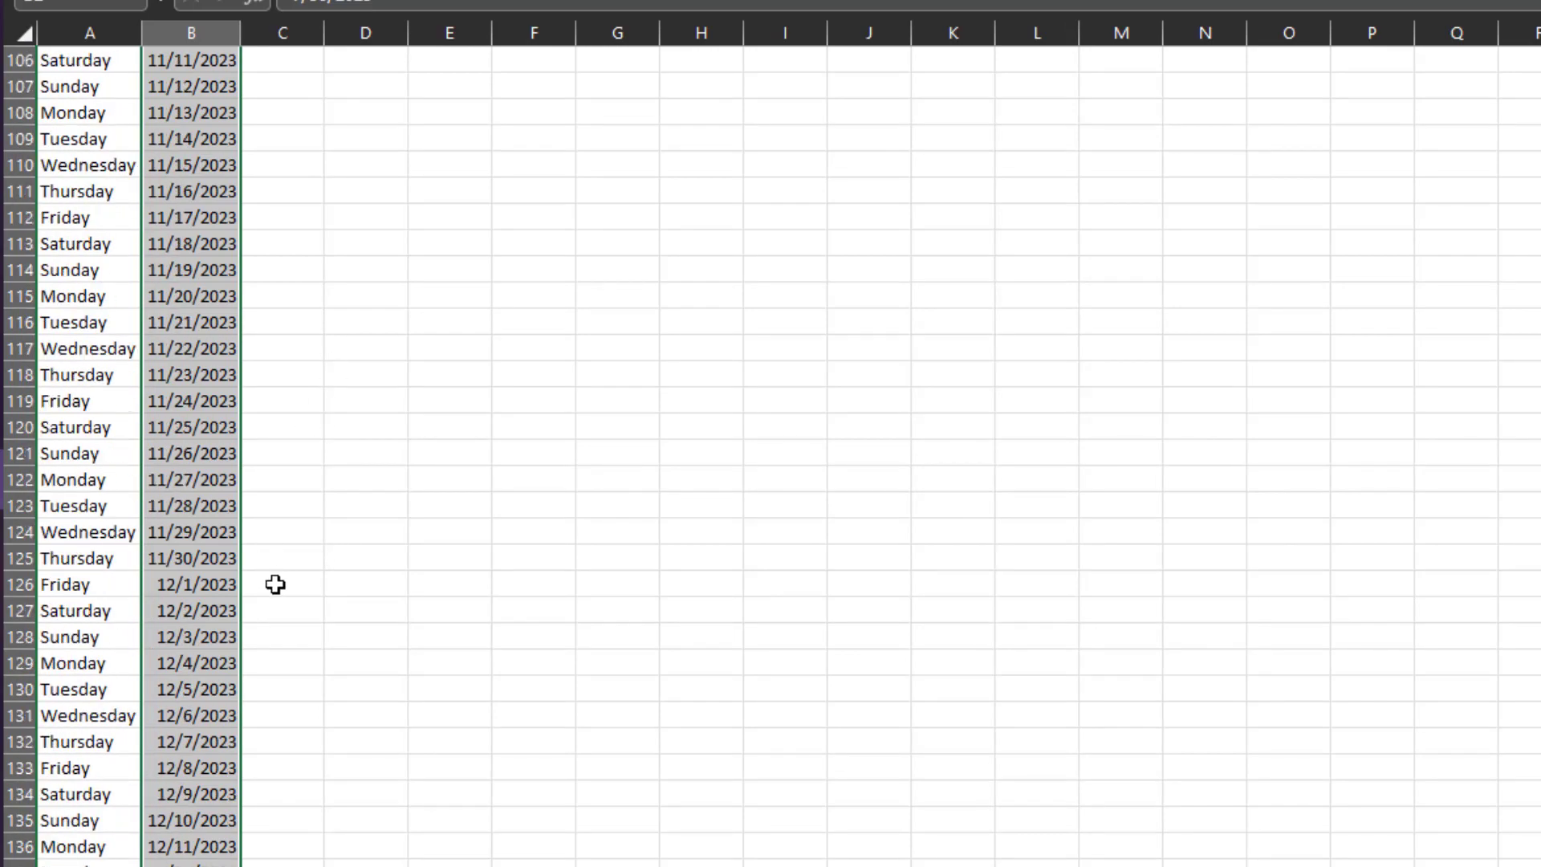
scroll(292, 495, up, 11)
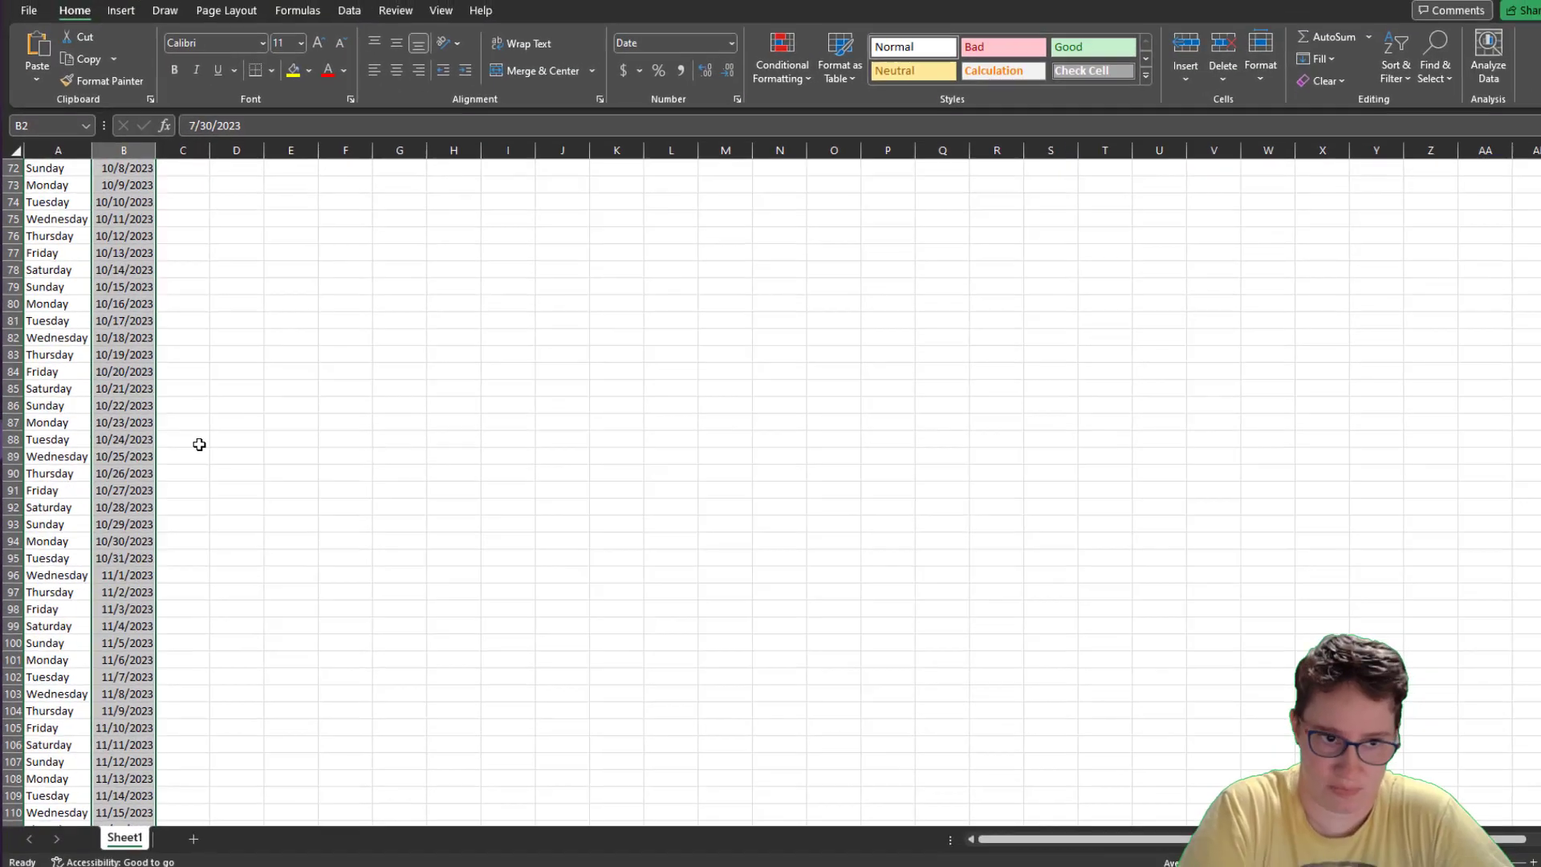
scroll(199, 444, up, 12)
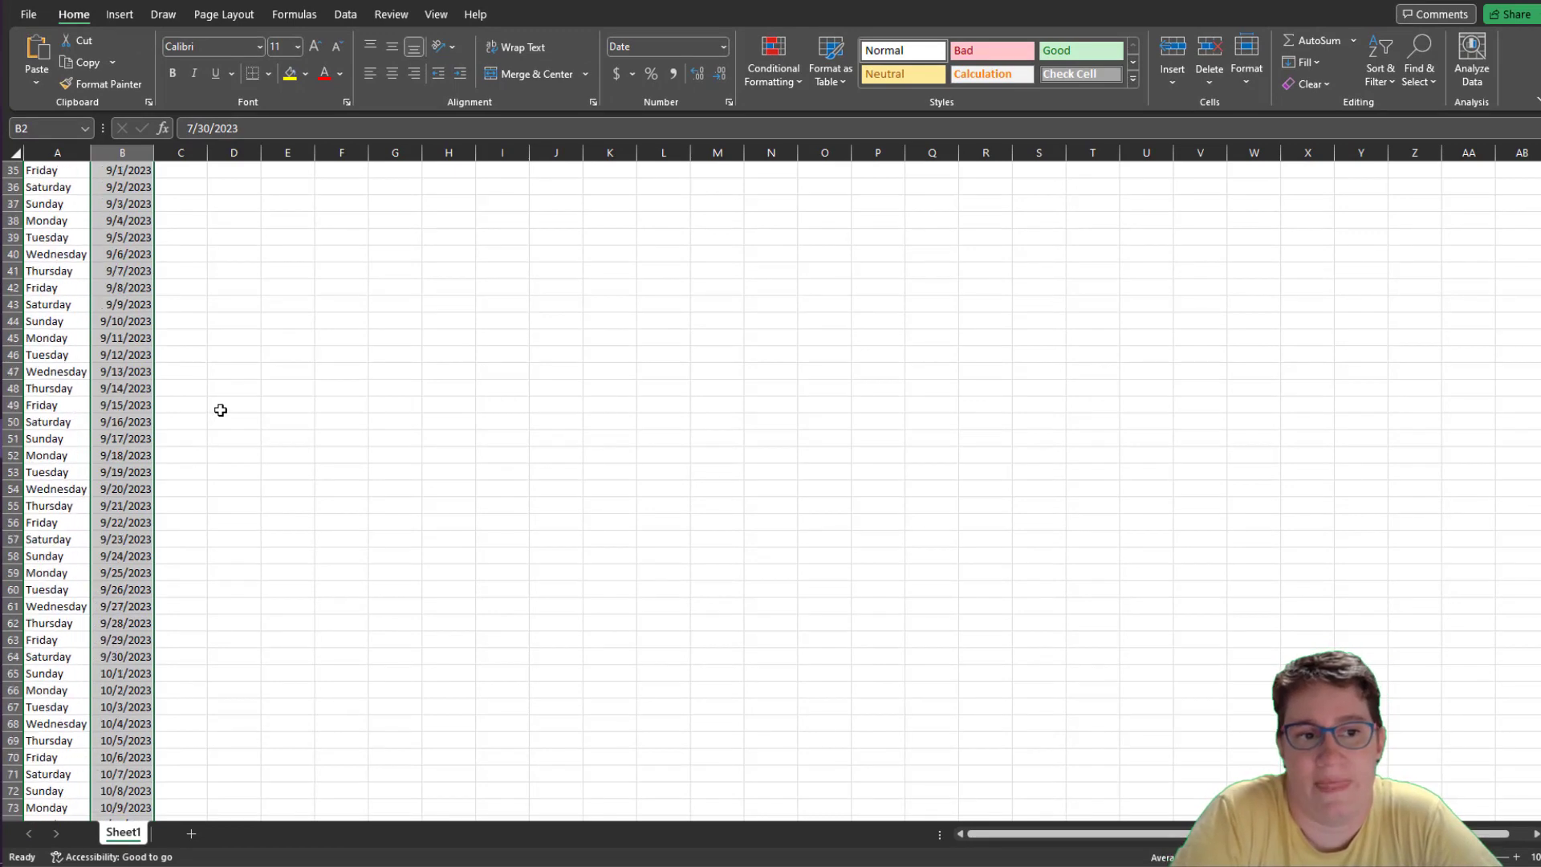
scroll(221, 410, up, 12)
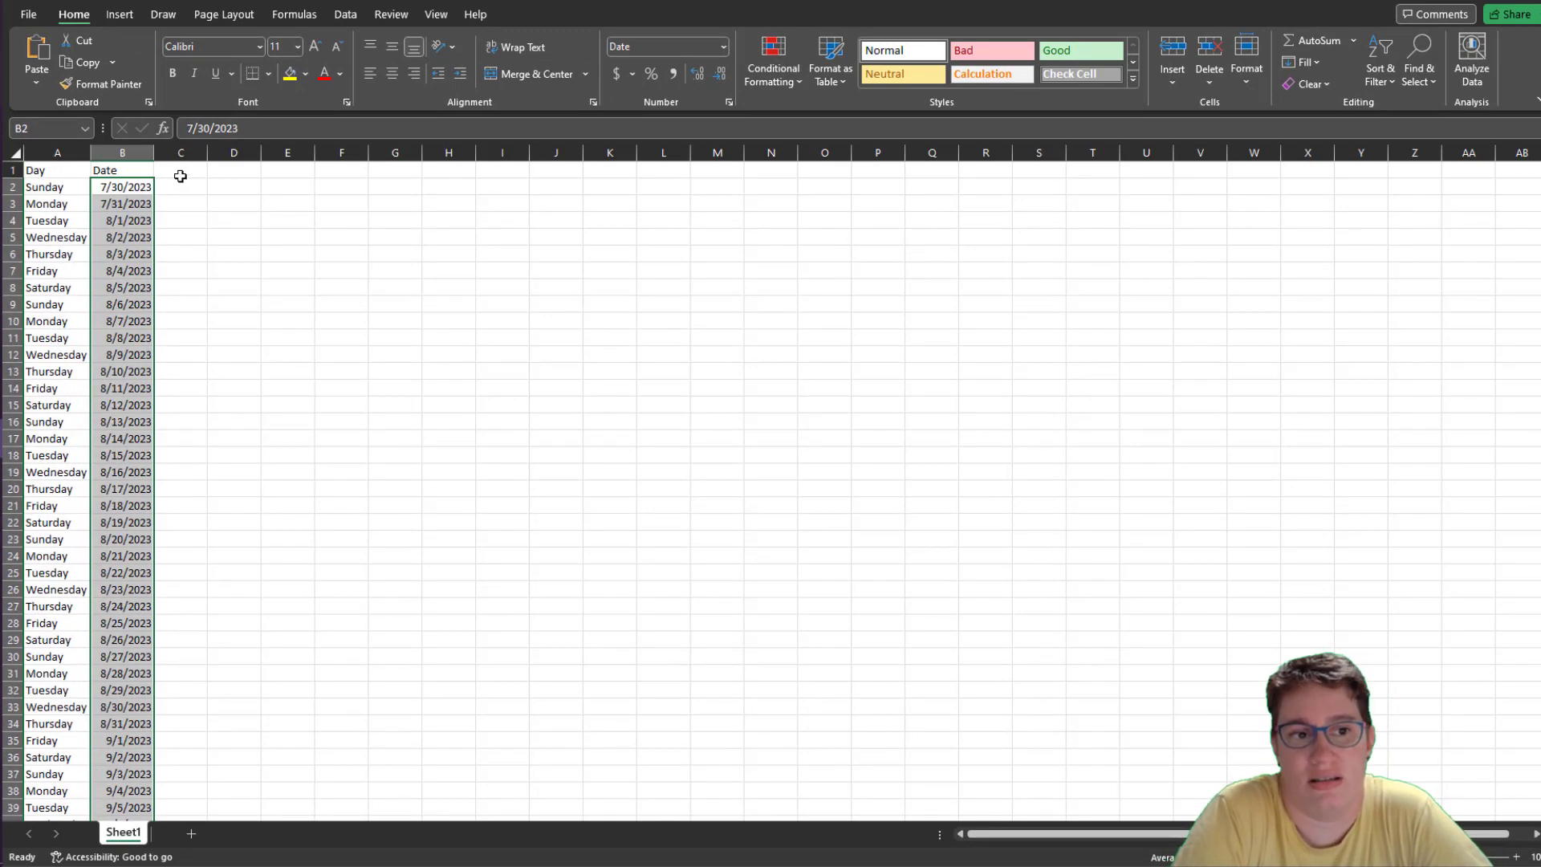
click(190, 171)
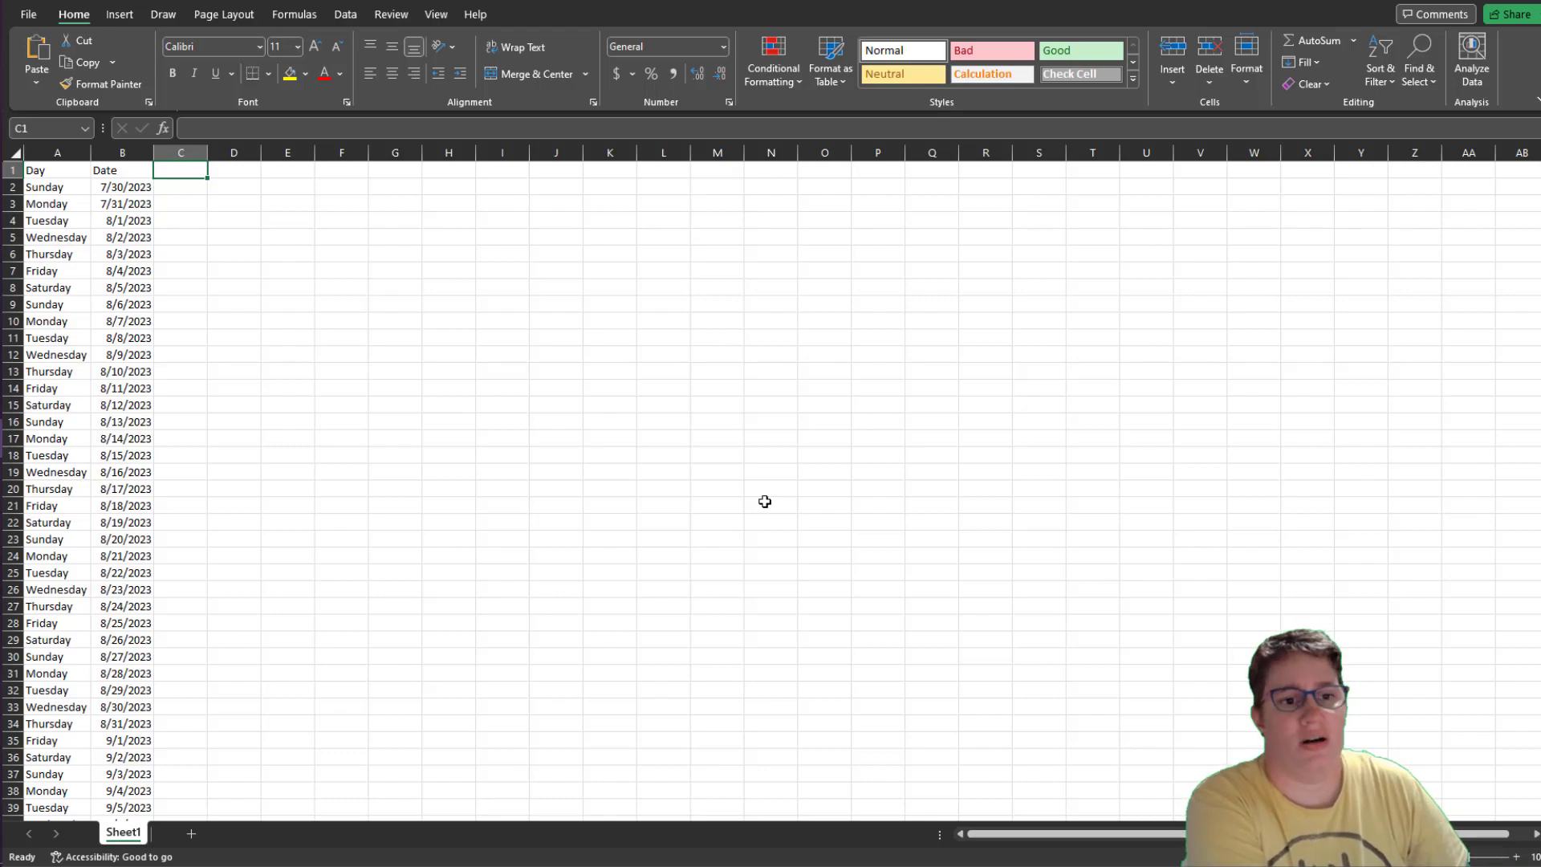
text(Essential)
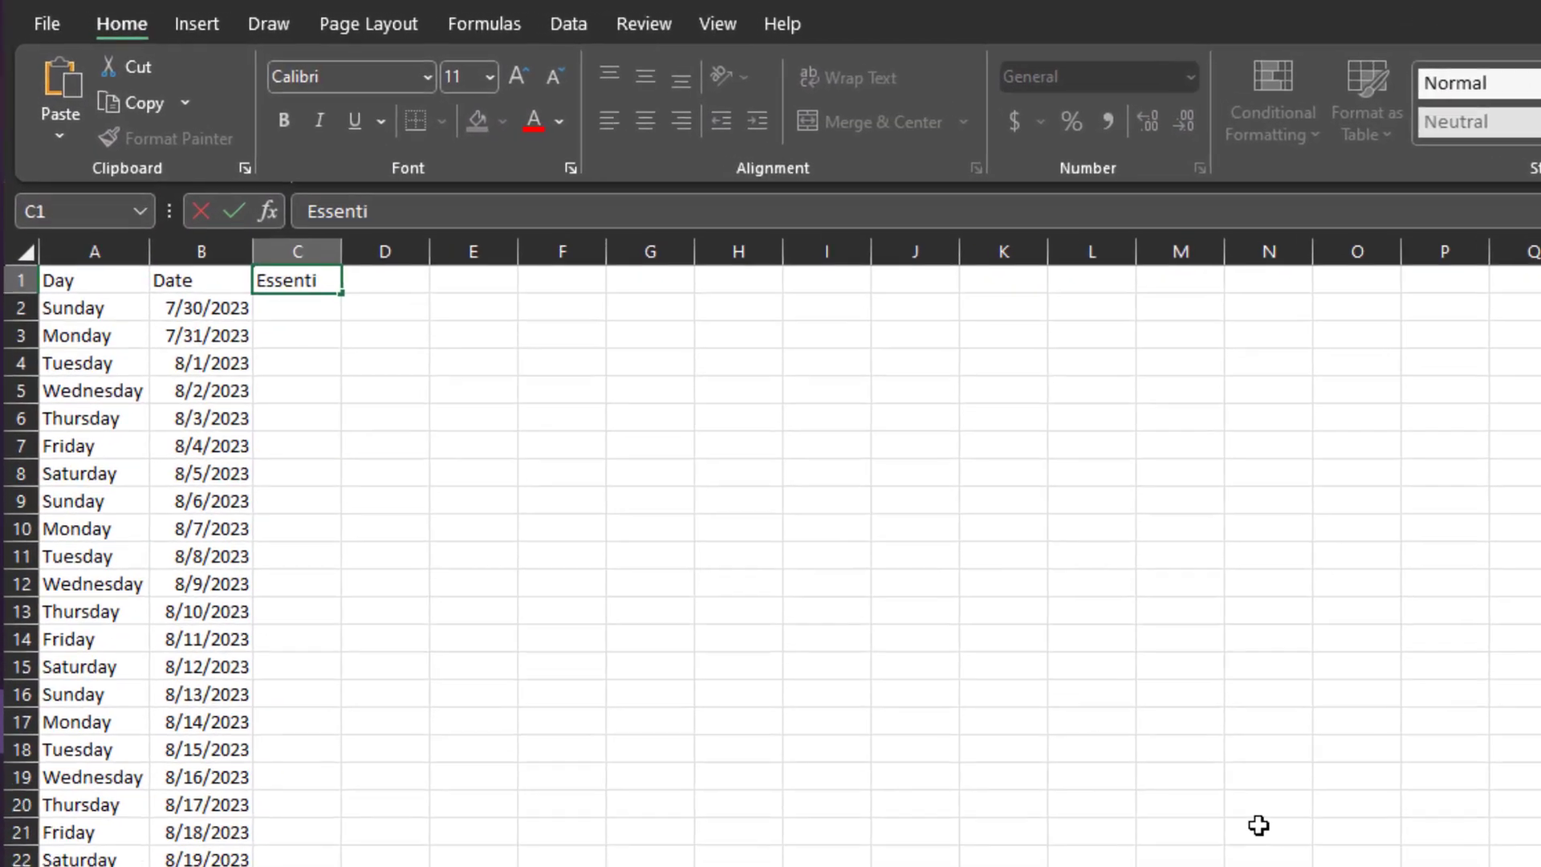
text( Questions)
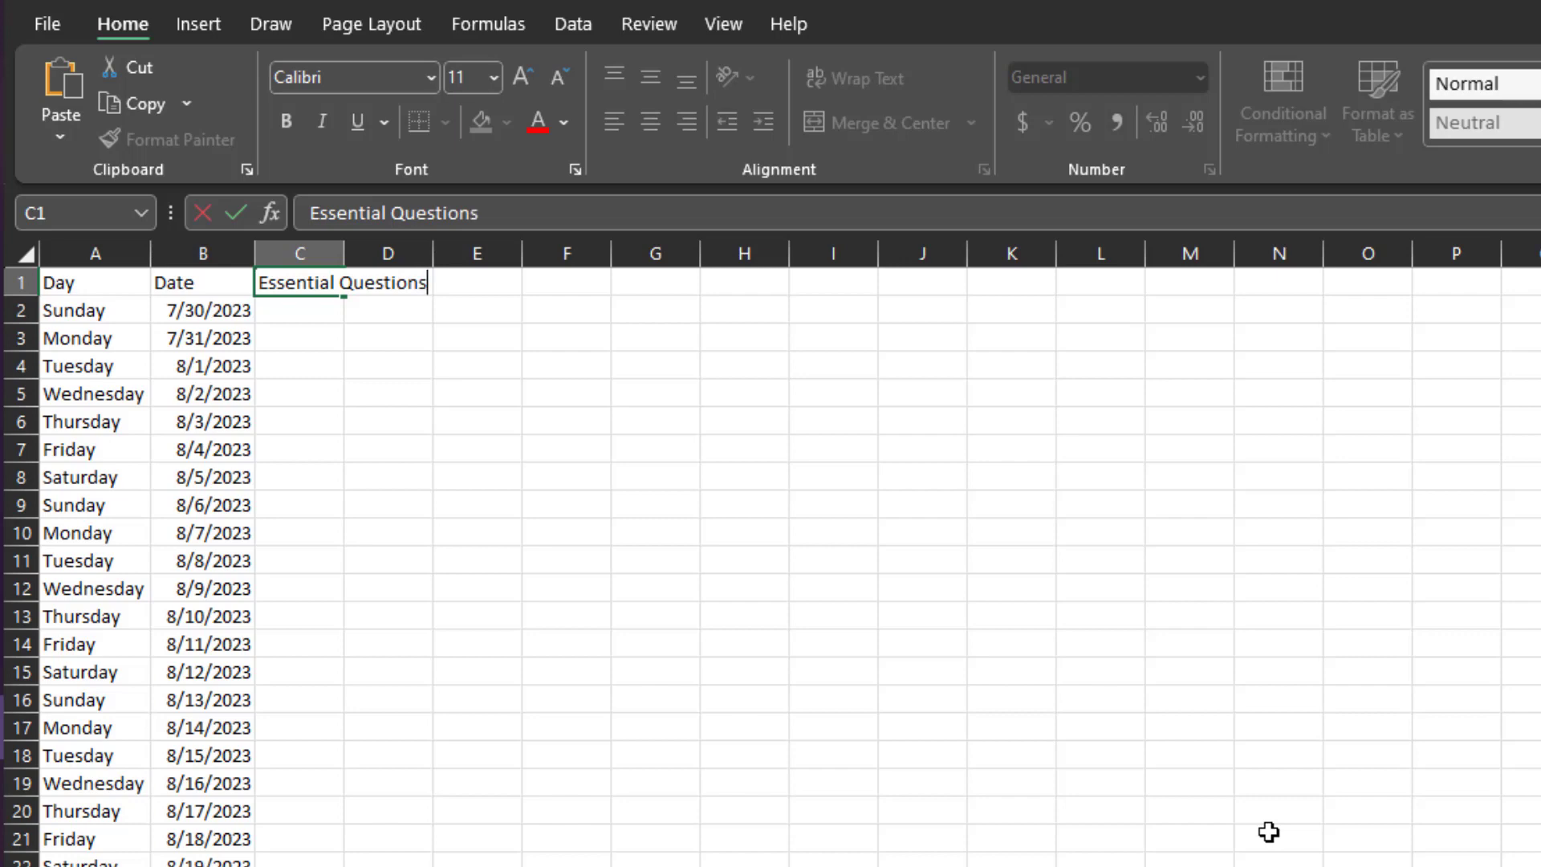
key(BackSpace)
key(Tab)
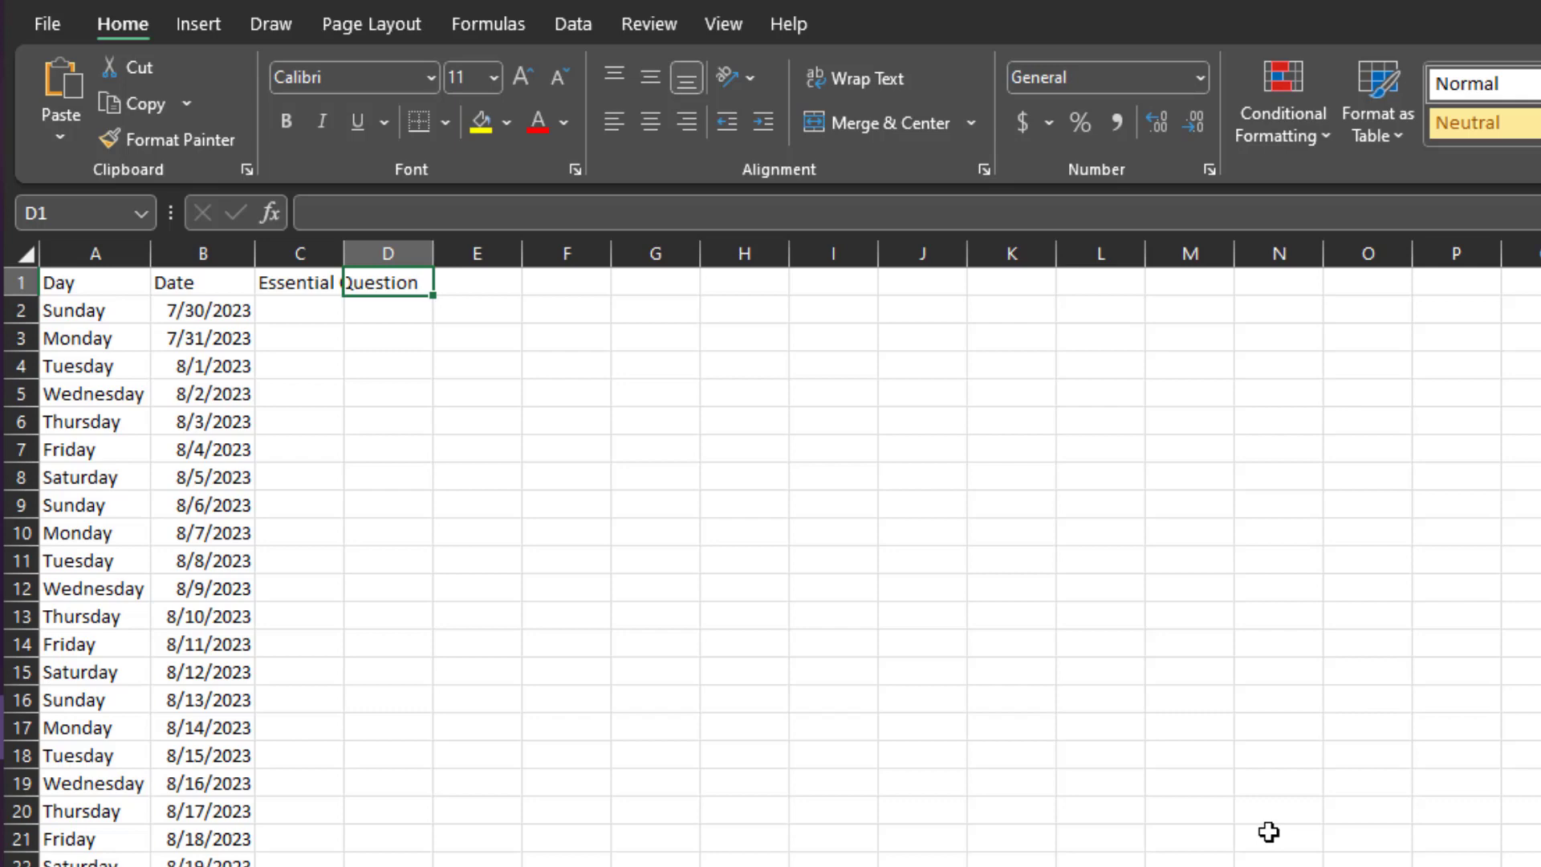
- Add the headers Objective in D1 and Standard in E1
text(Objective)
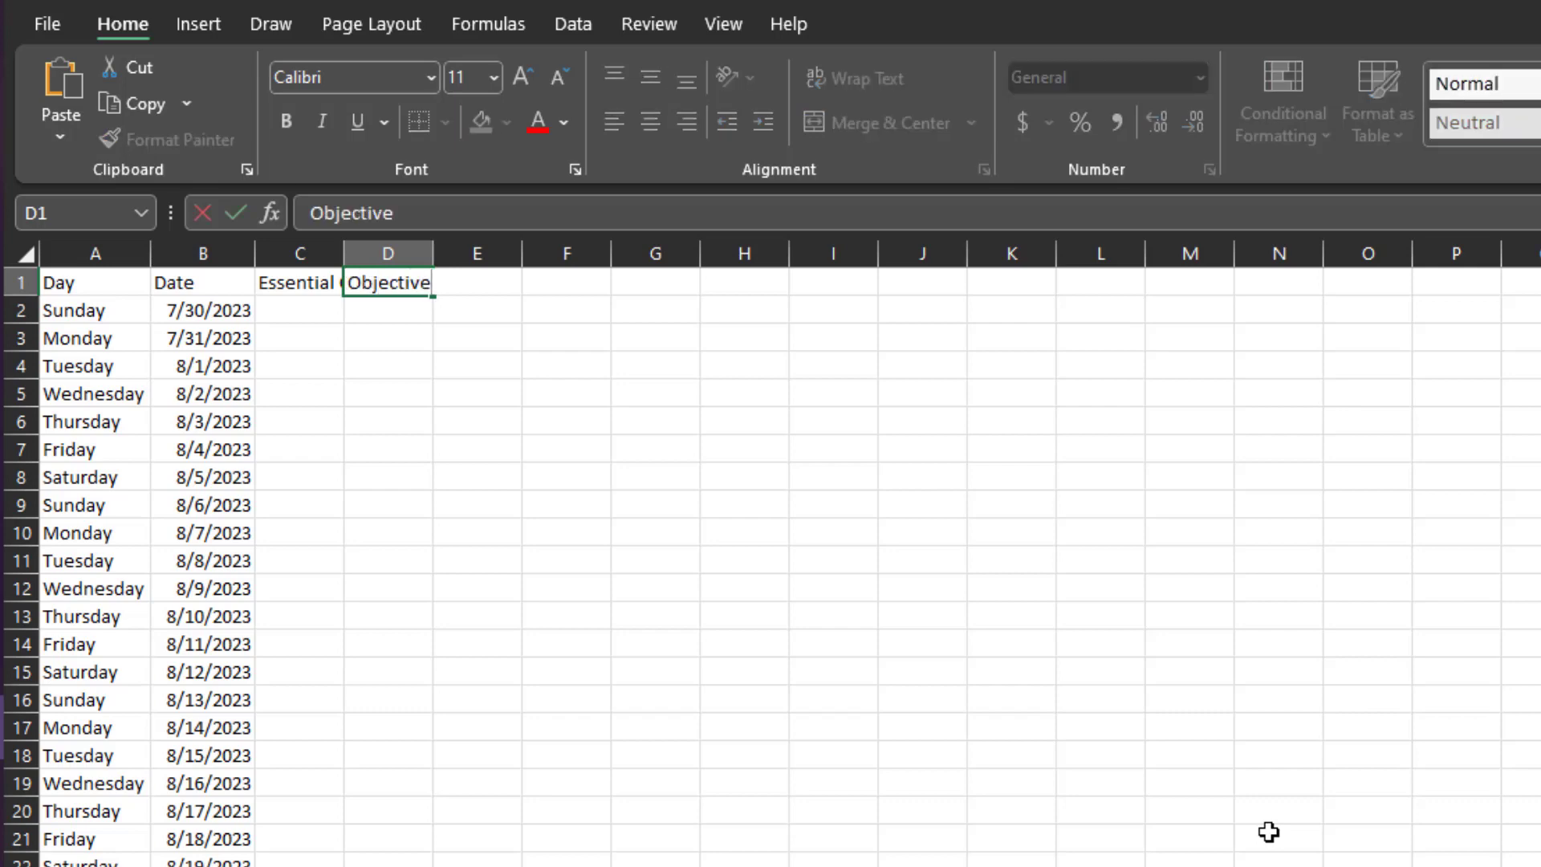
key(Tab)
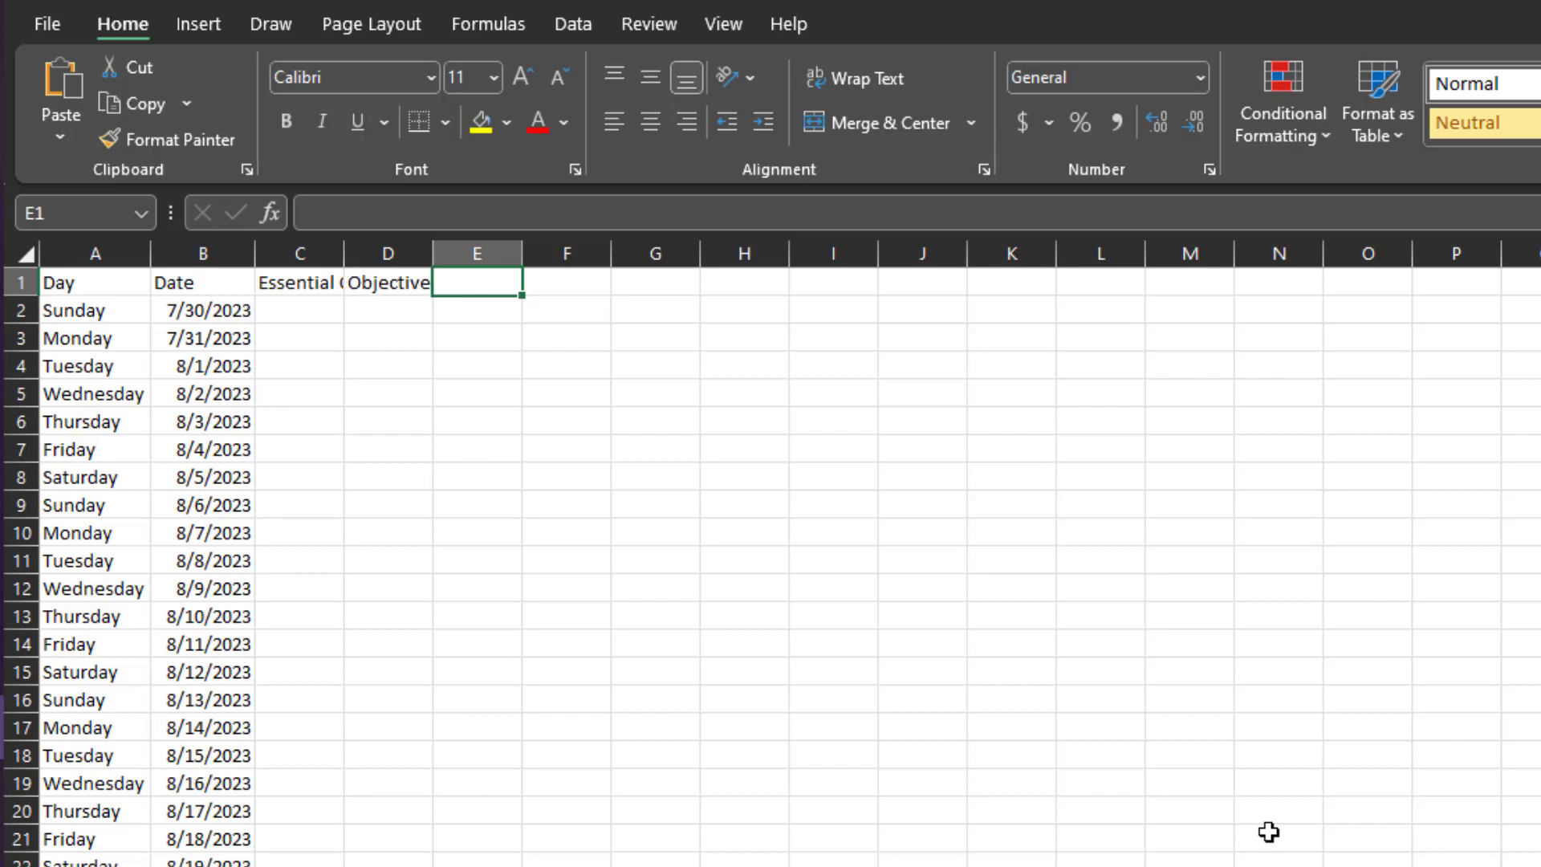
text(Standr)
key(BackSpace)
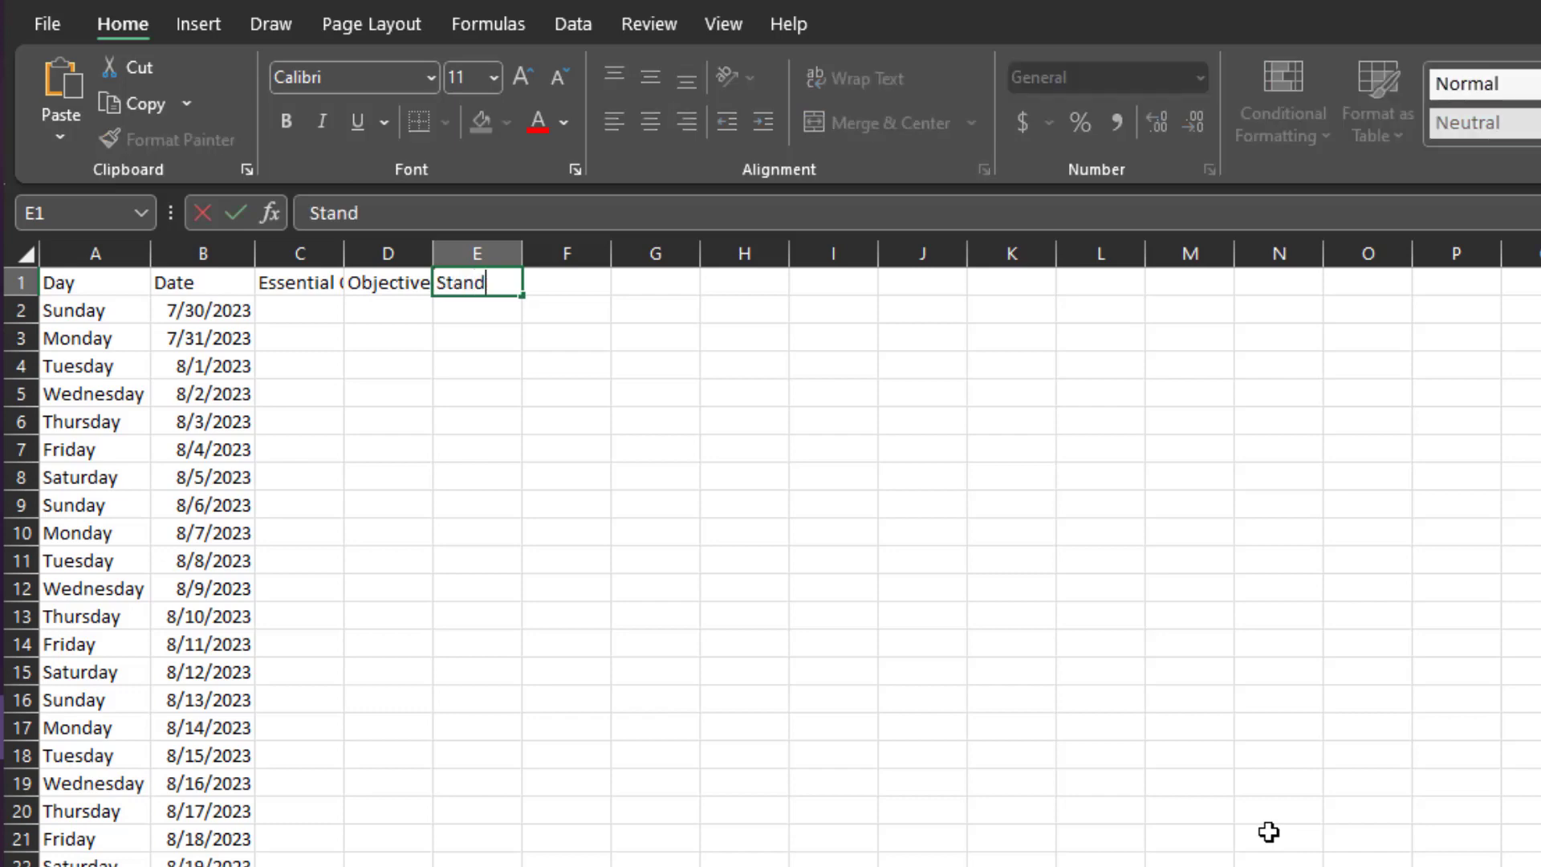
text(ard)
key(Tab)
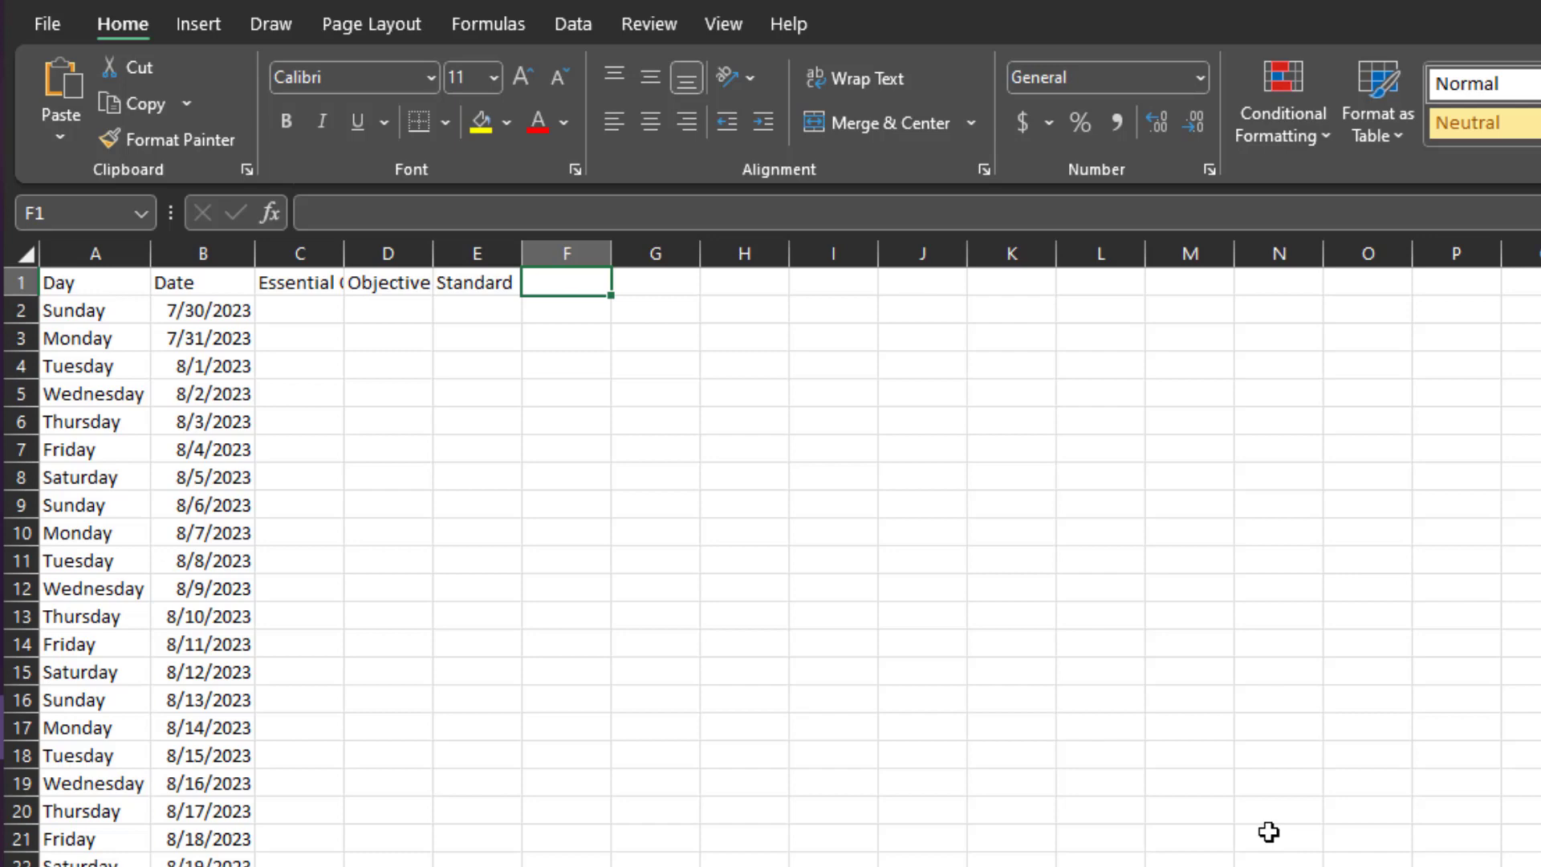
- Complete the header row with Bellwork in F1, Lesson in G1, Activity in H1 and Closer in I1
text(Bellwork)
key(Tab)
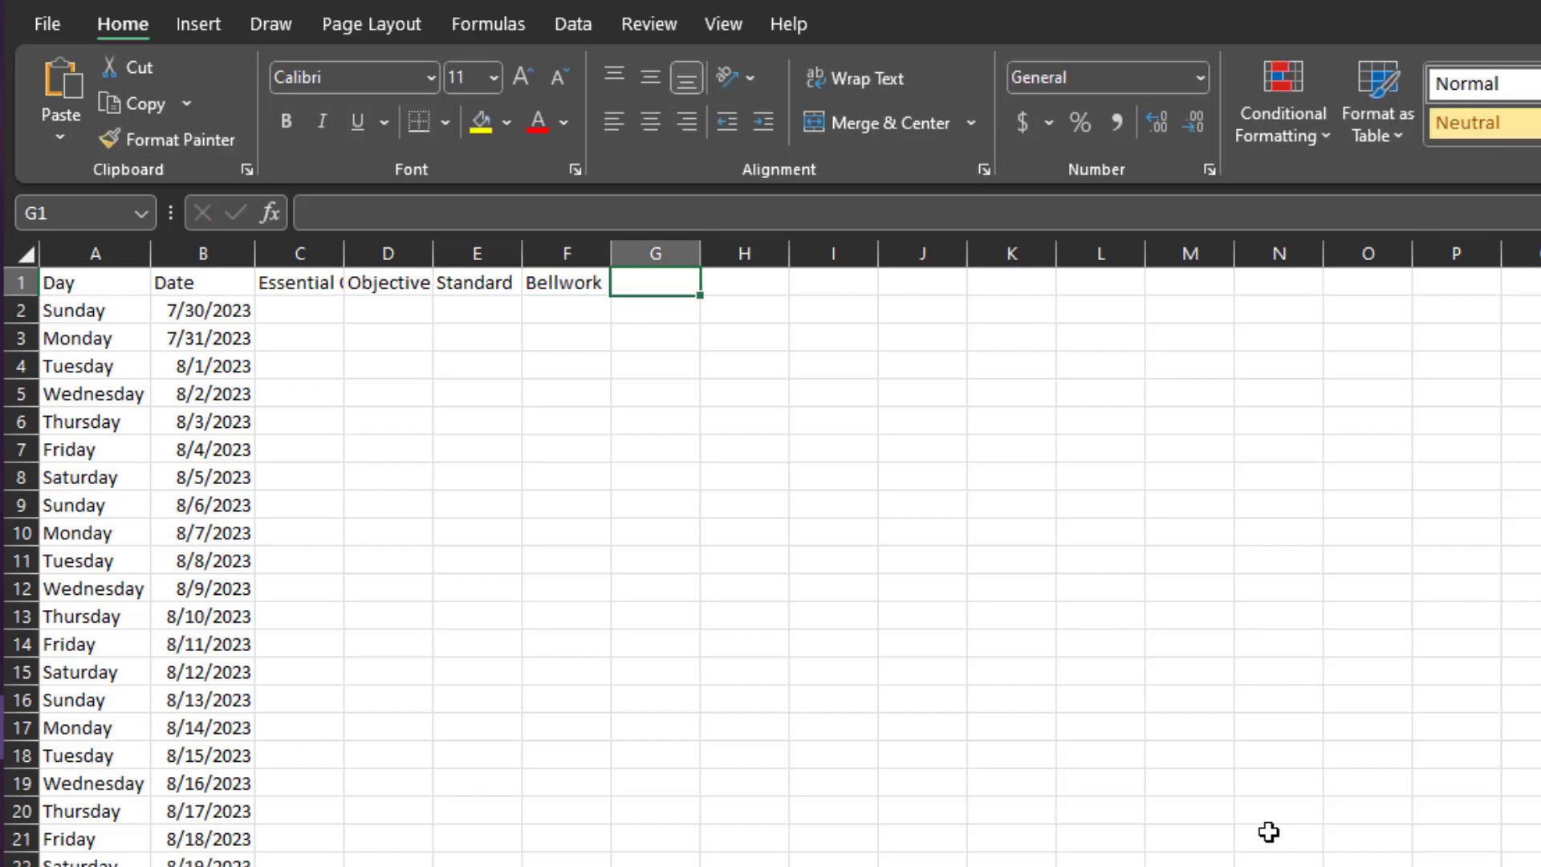
text(Lesson)
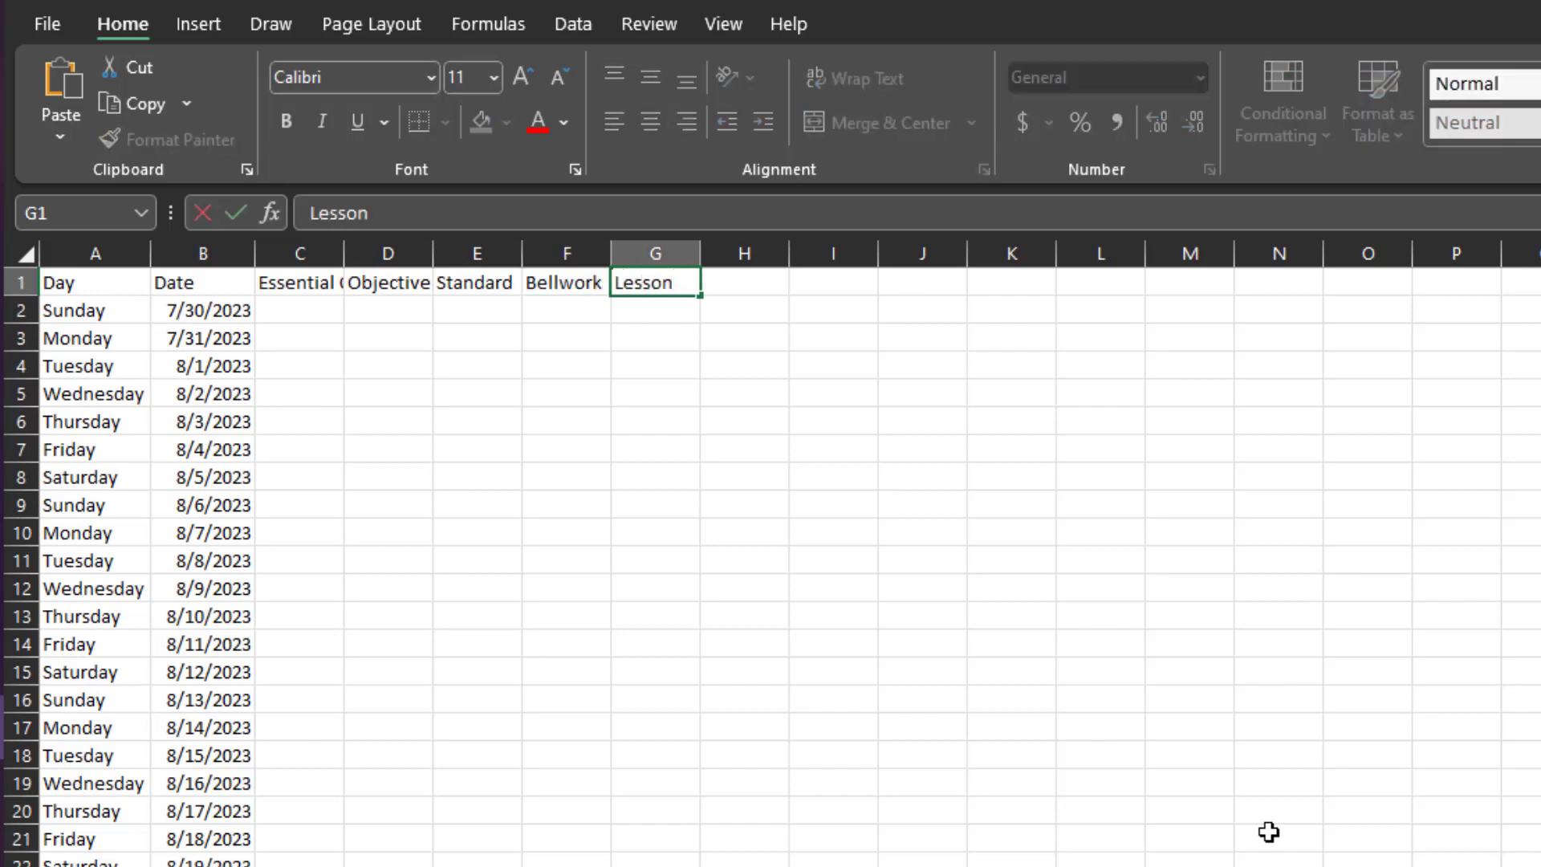
key(Tab)
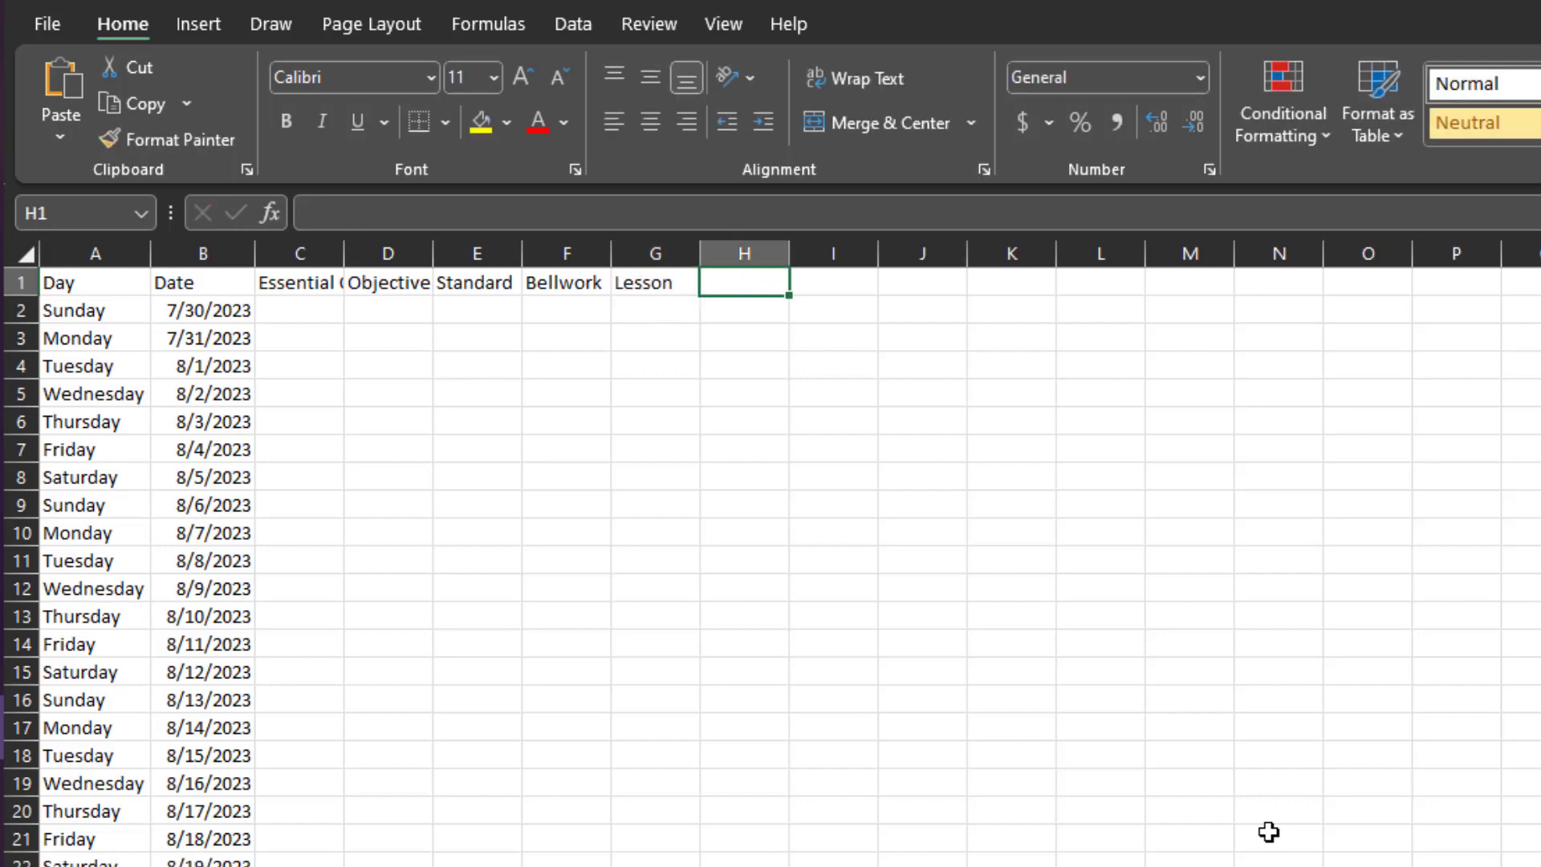
text(Activi)
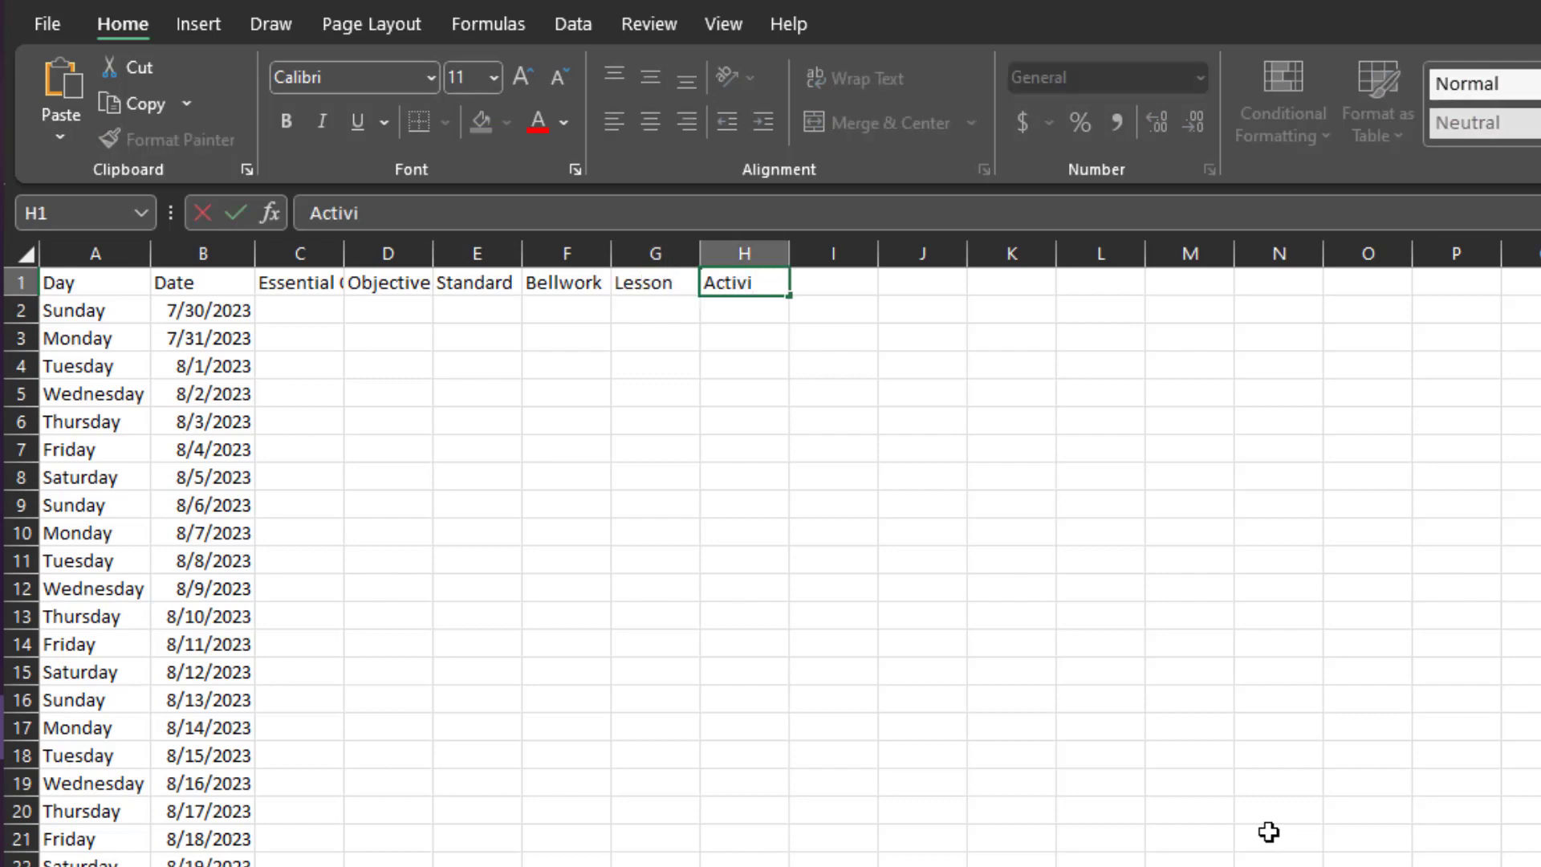
text(ty)
key(Tab)
text(Closer)
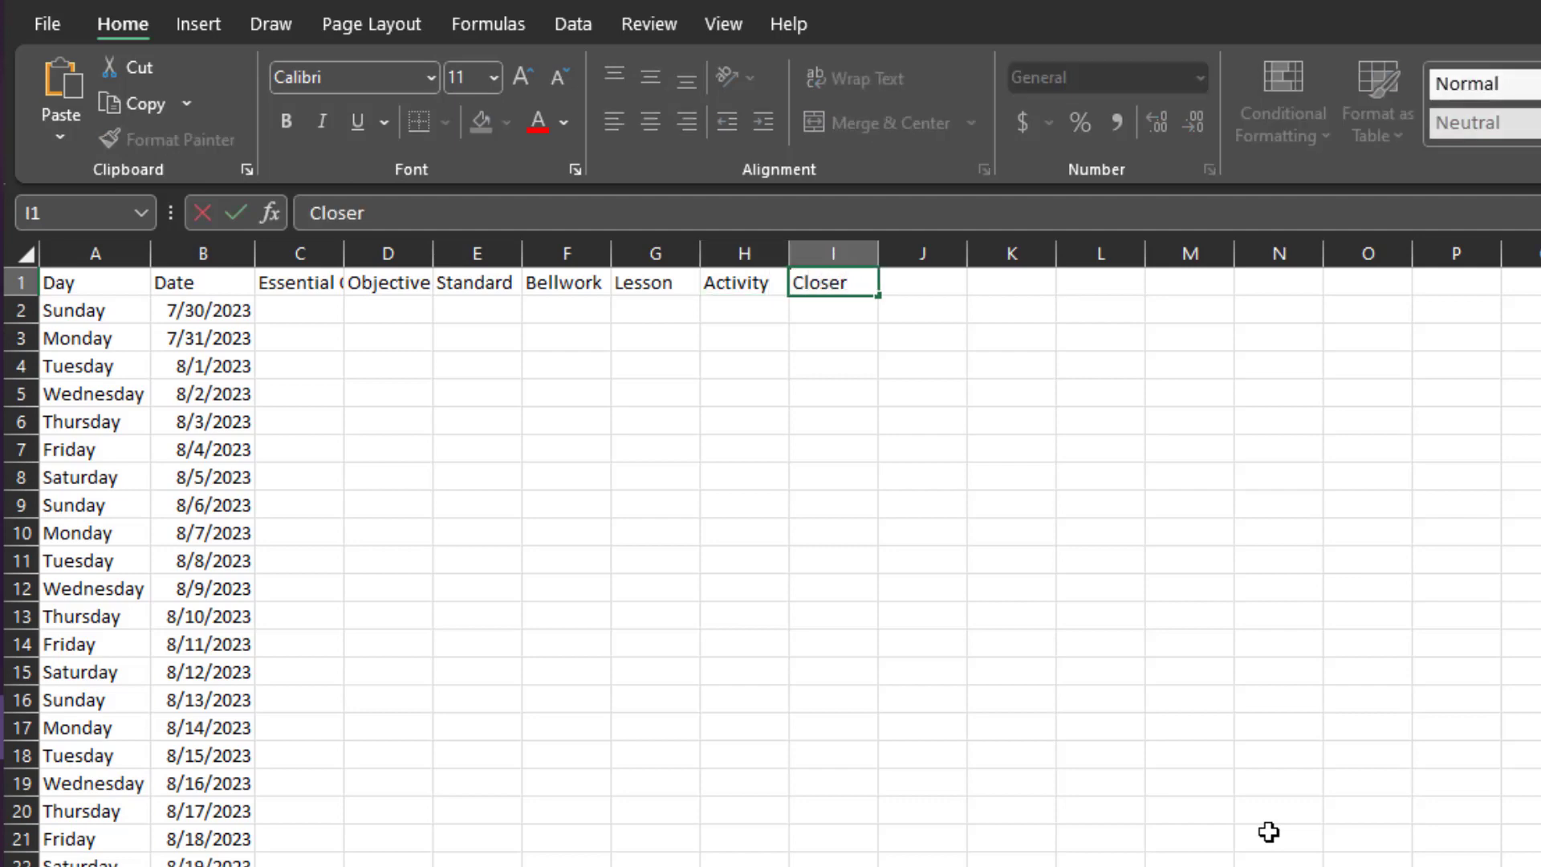
- Autofit the widths of columns C, D and E to their header text
click(338, 253)
double_click(346, 252)
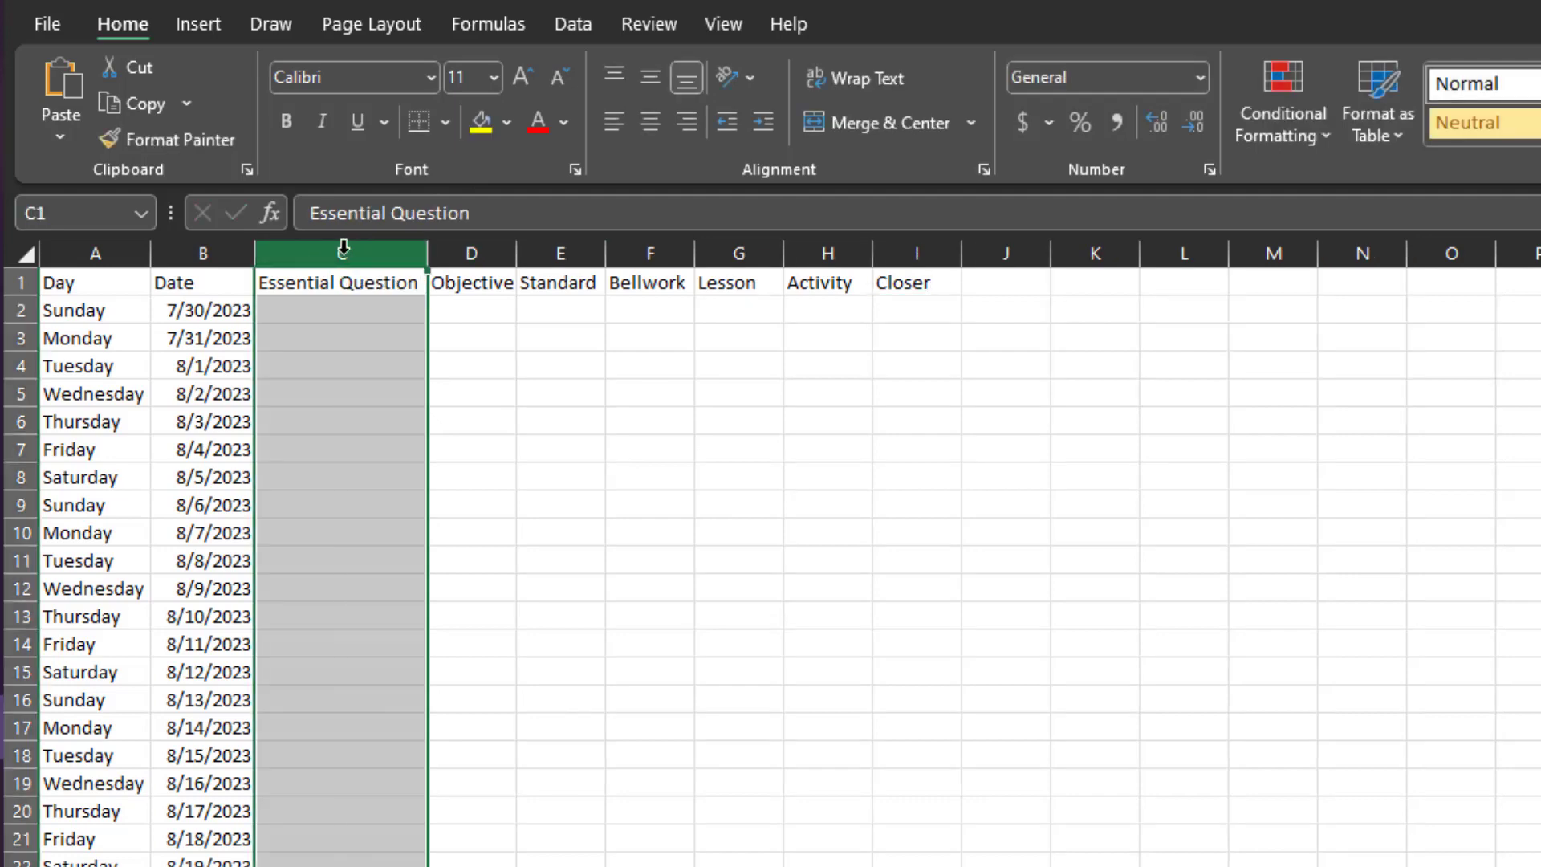
double_click(517, 254)
double_click(608, 254)
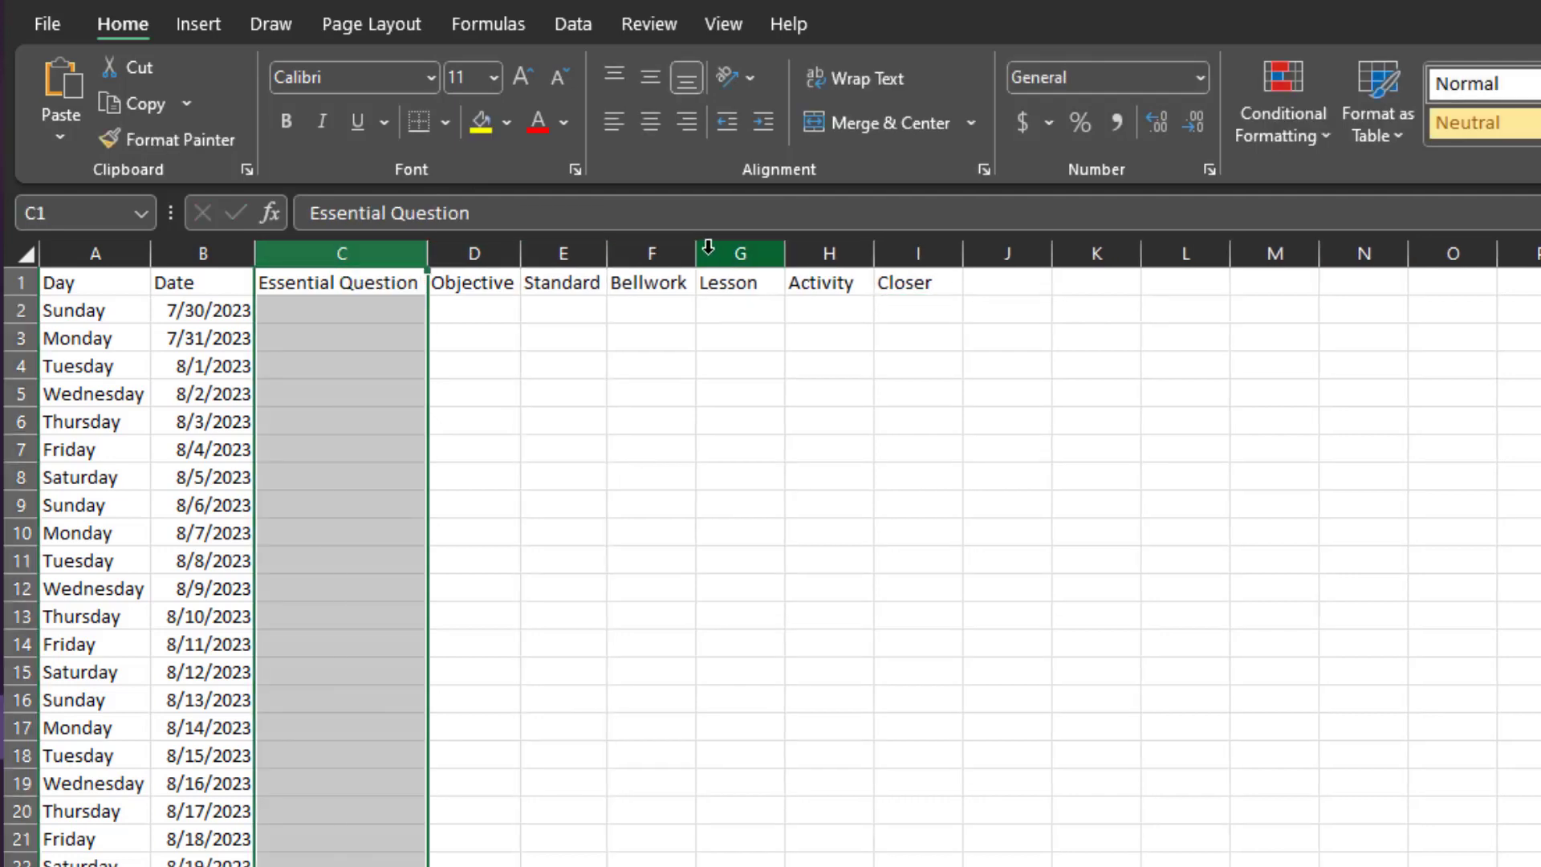
click(811, 333)
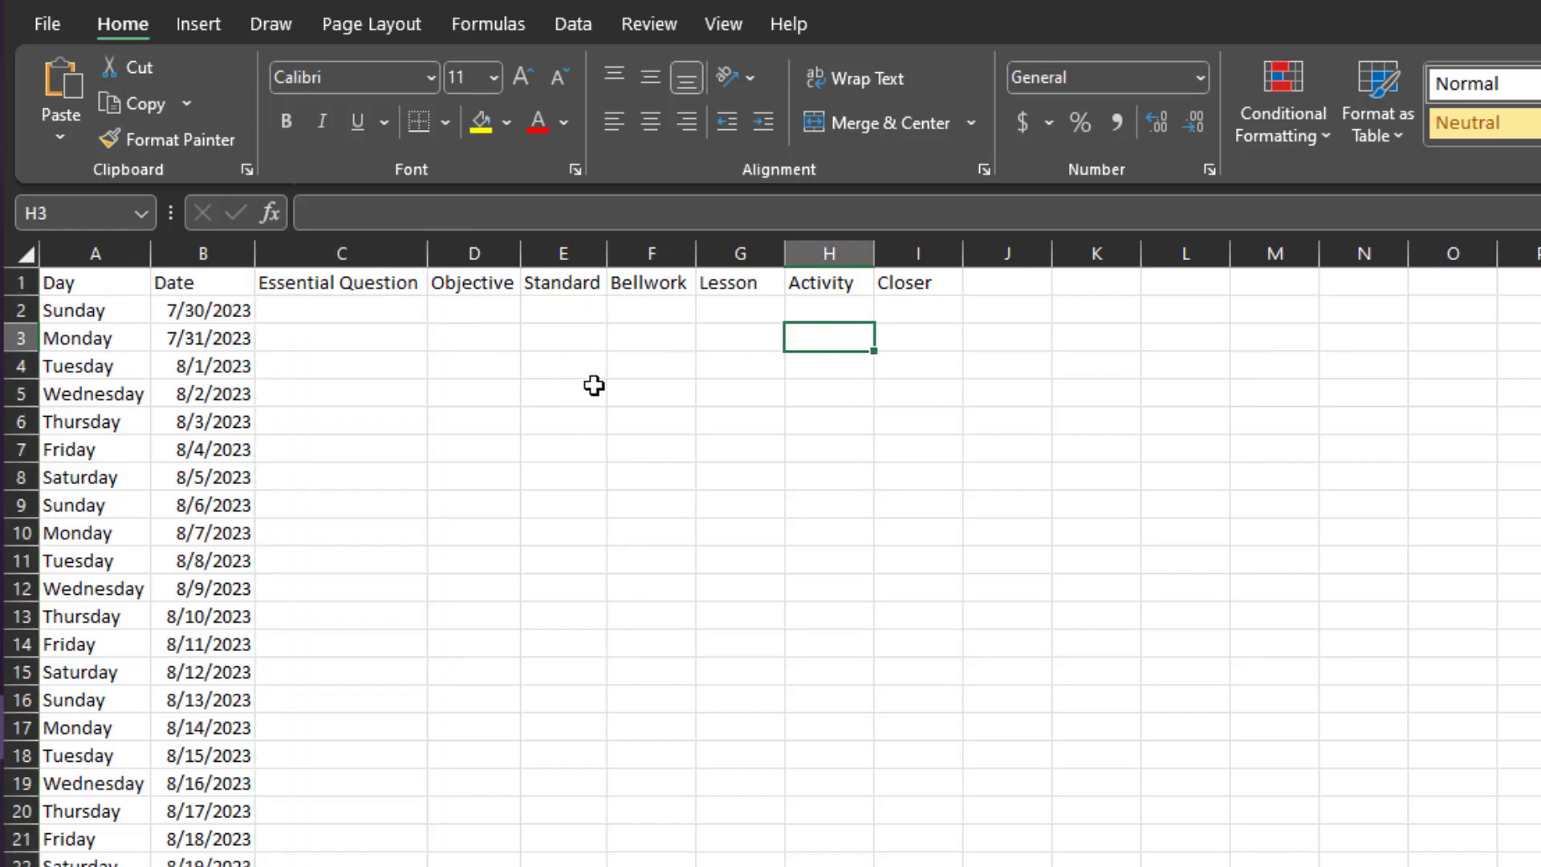
drag(99, 284, 899, 280)
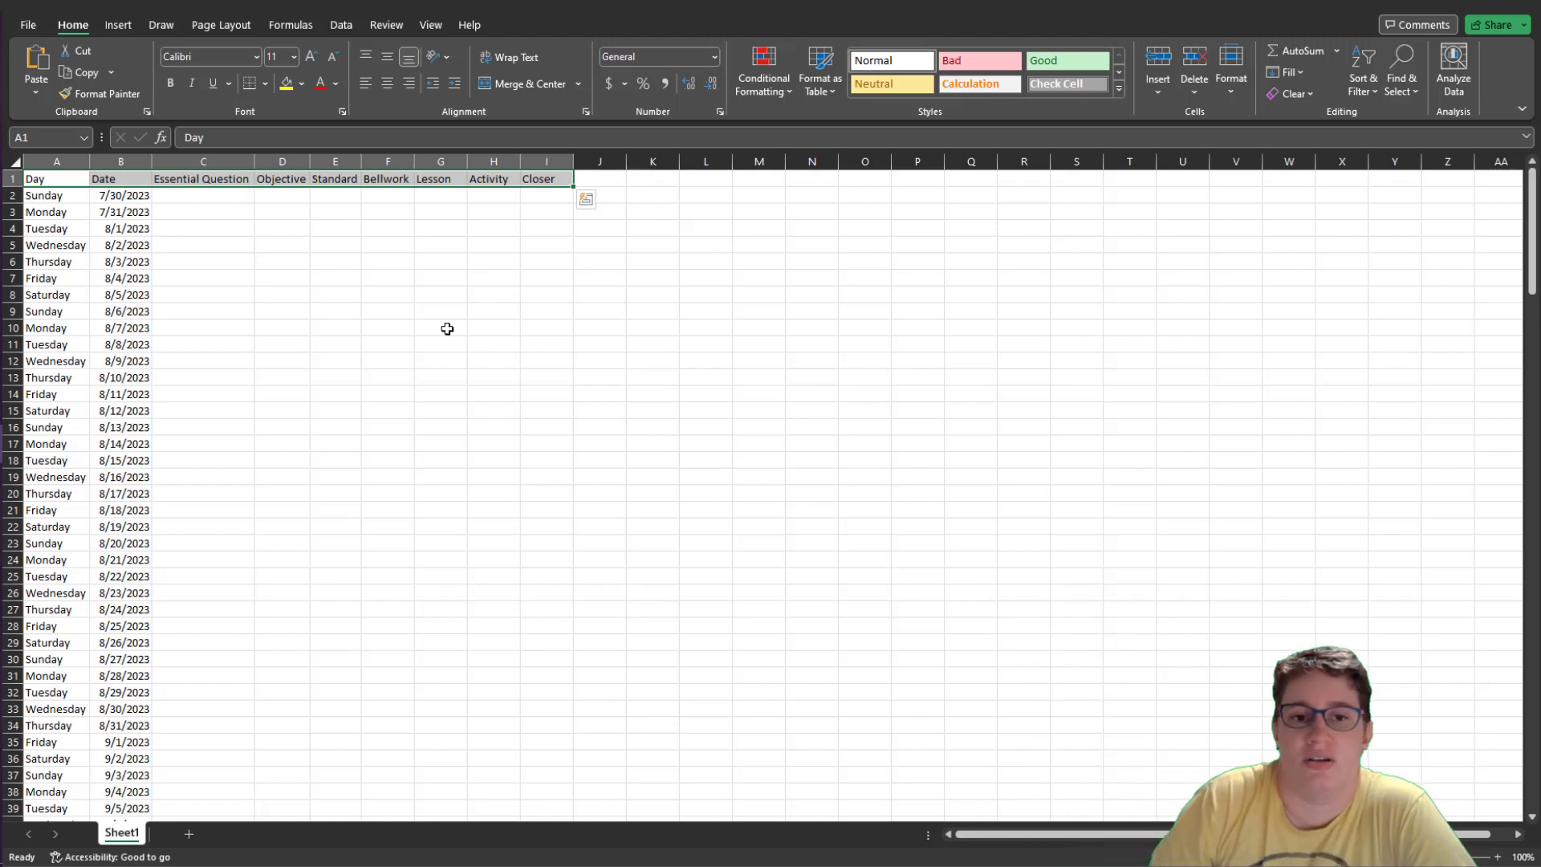
click(448, 441)
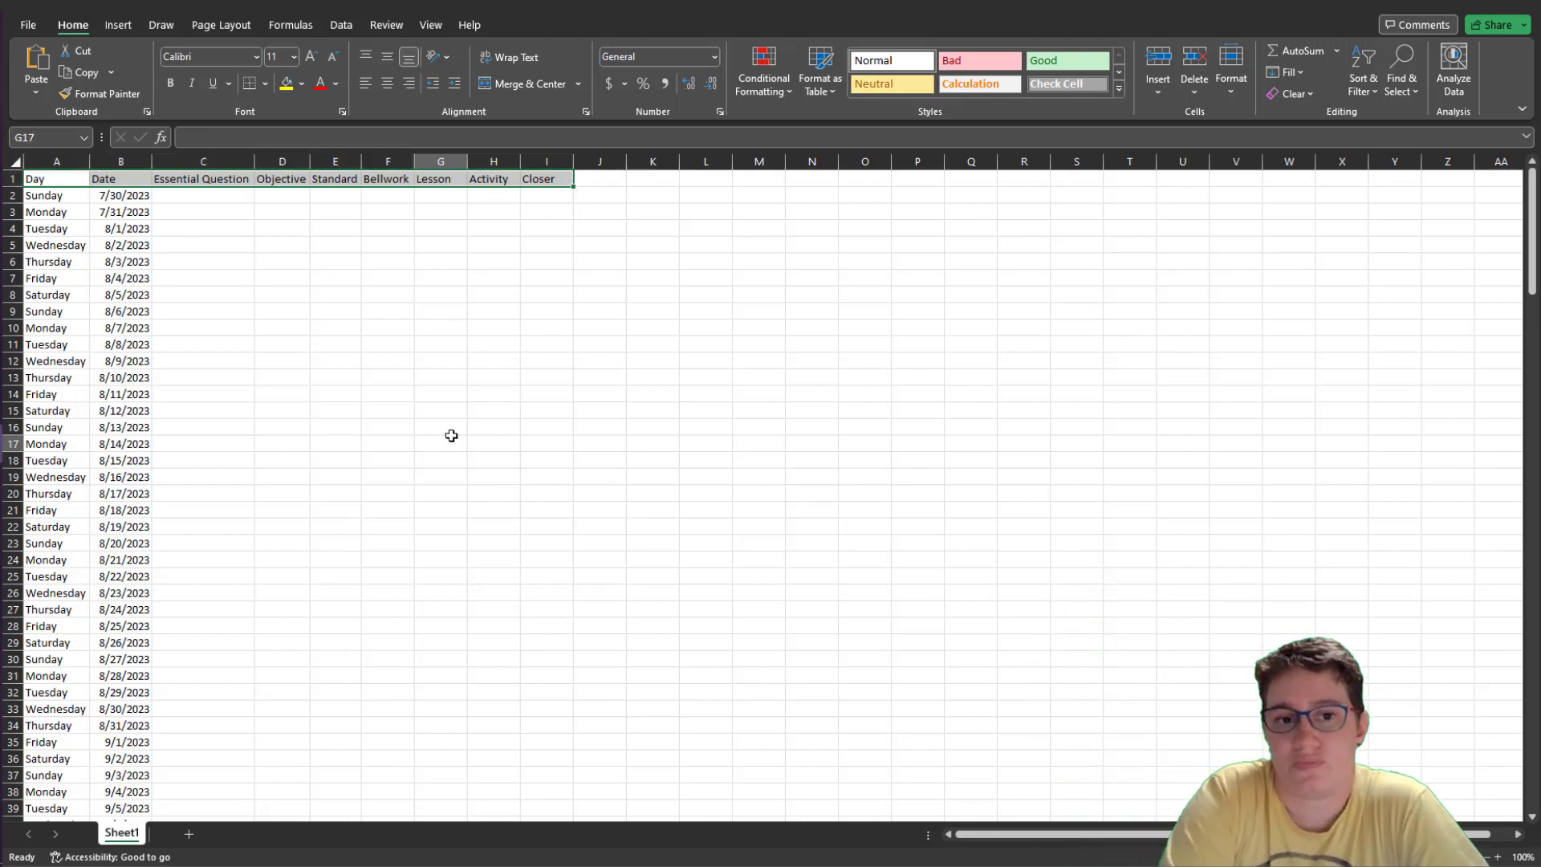
click(247, 196)
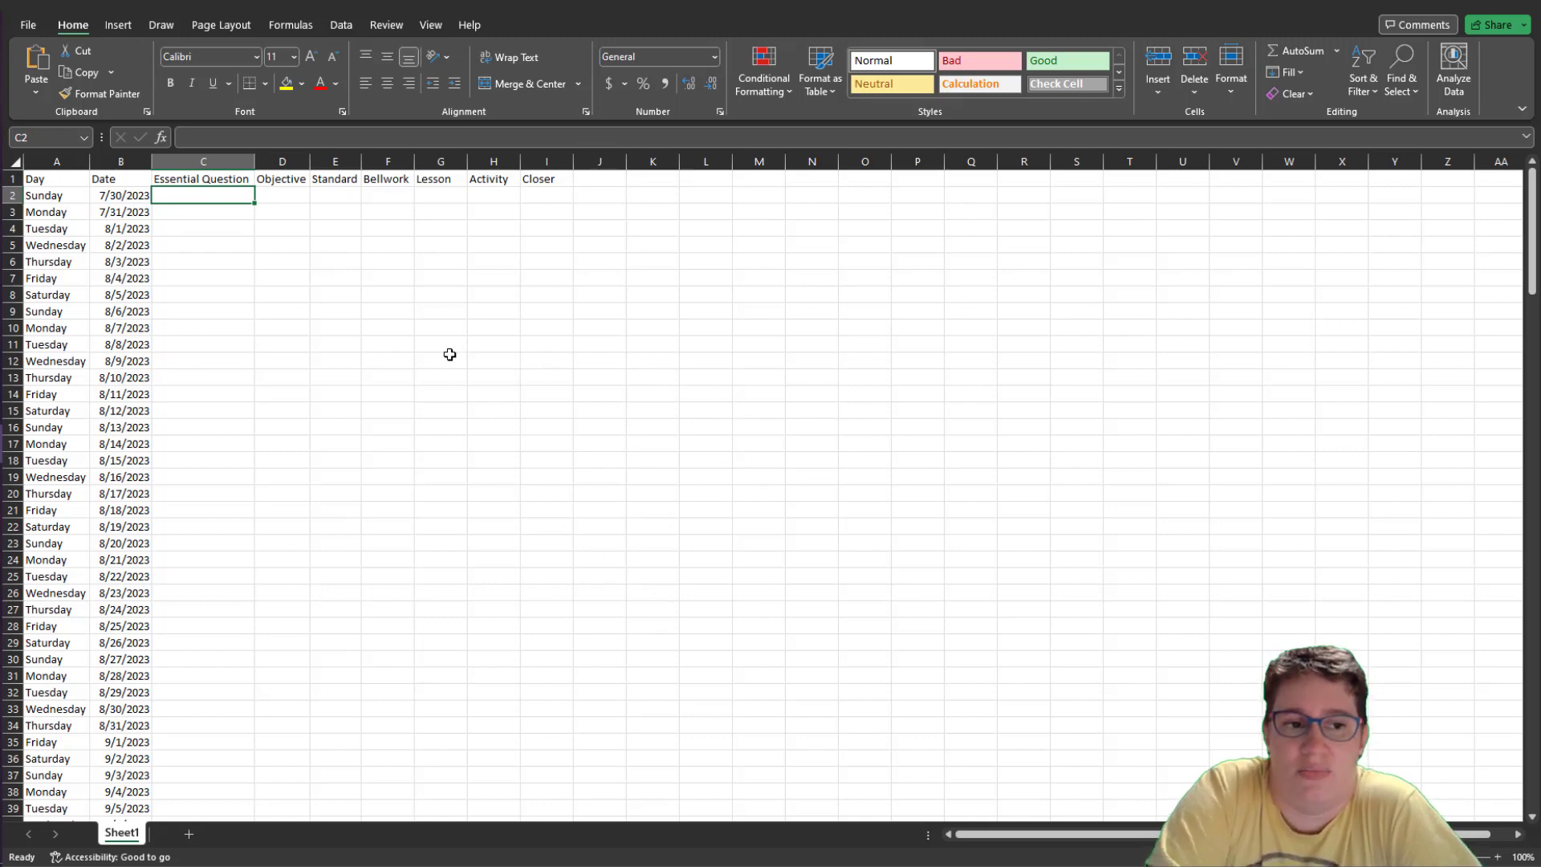
click(193, 210)
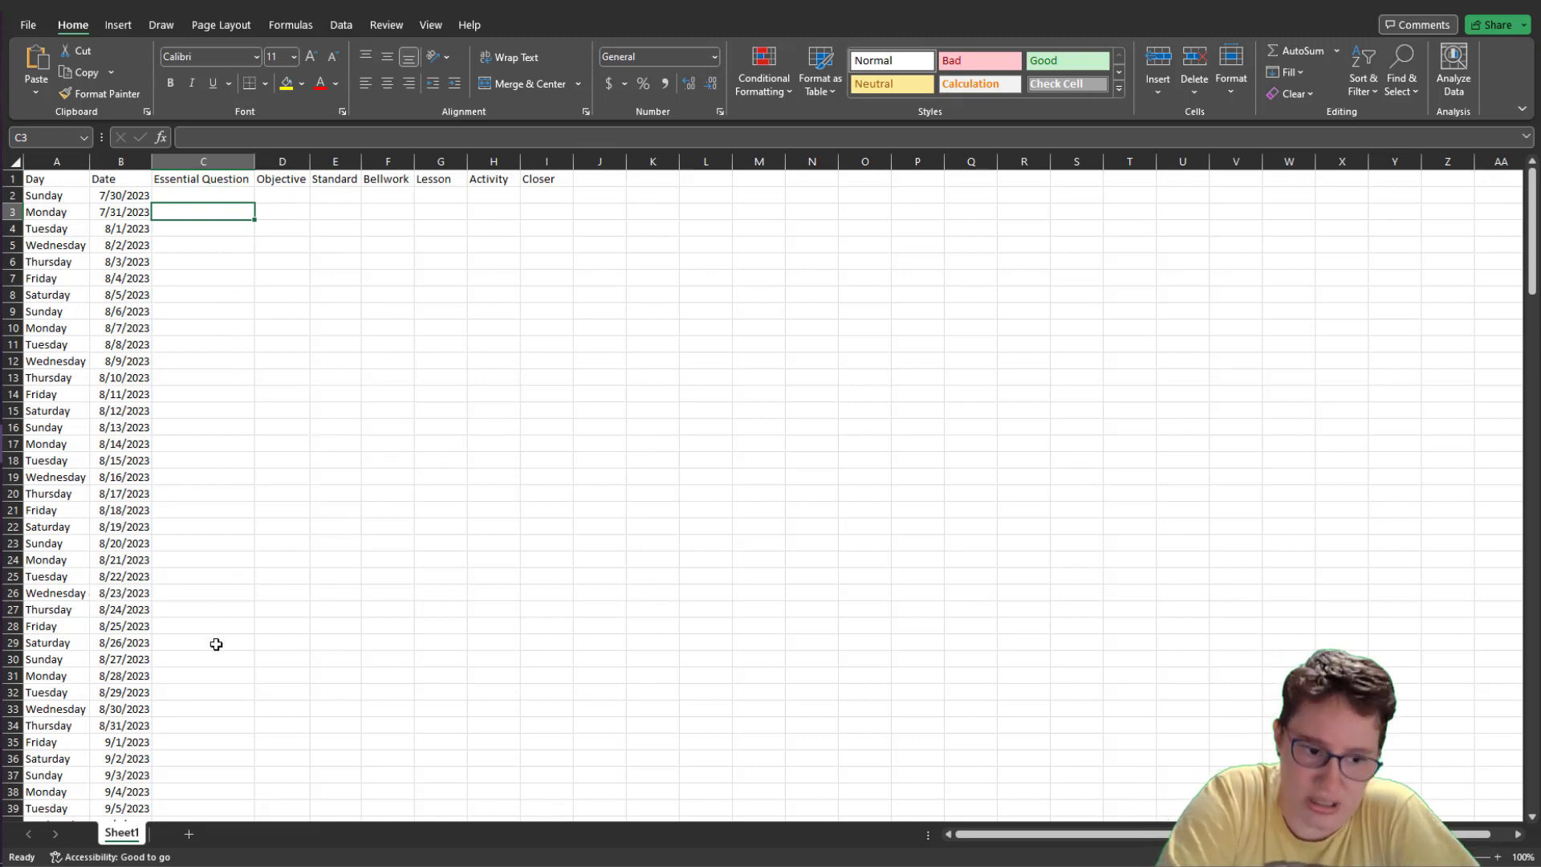
- Delete the weekday and date cells A2:B38, from 7/30/2023 through 9/4/2023, shifting the remaining cells up
scroll(212, 646, down, 2)
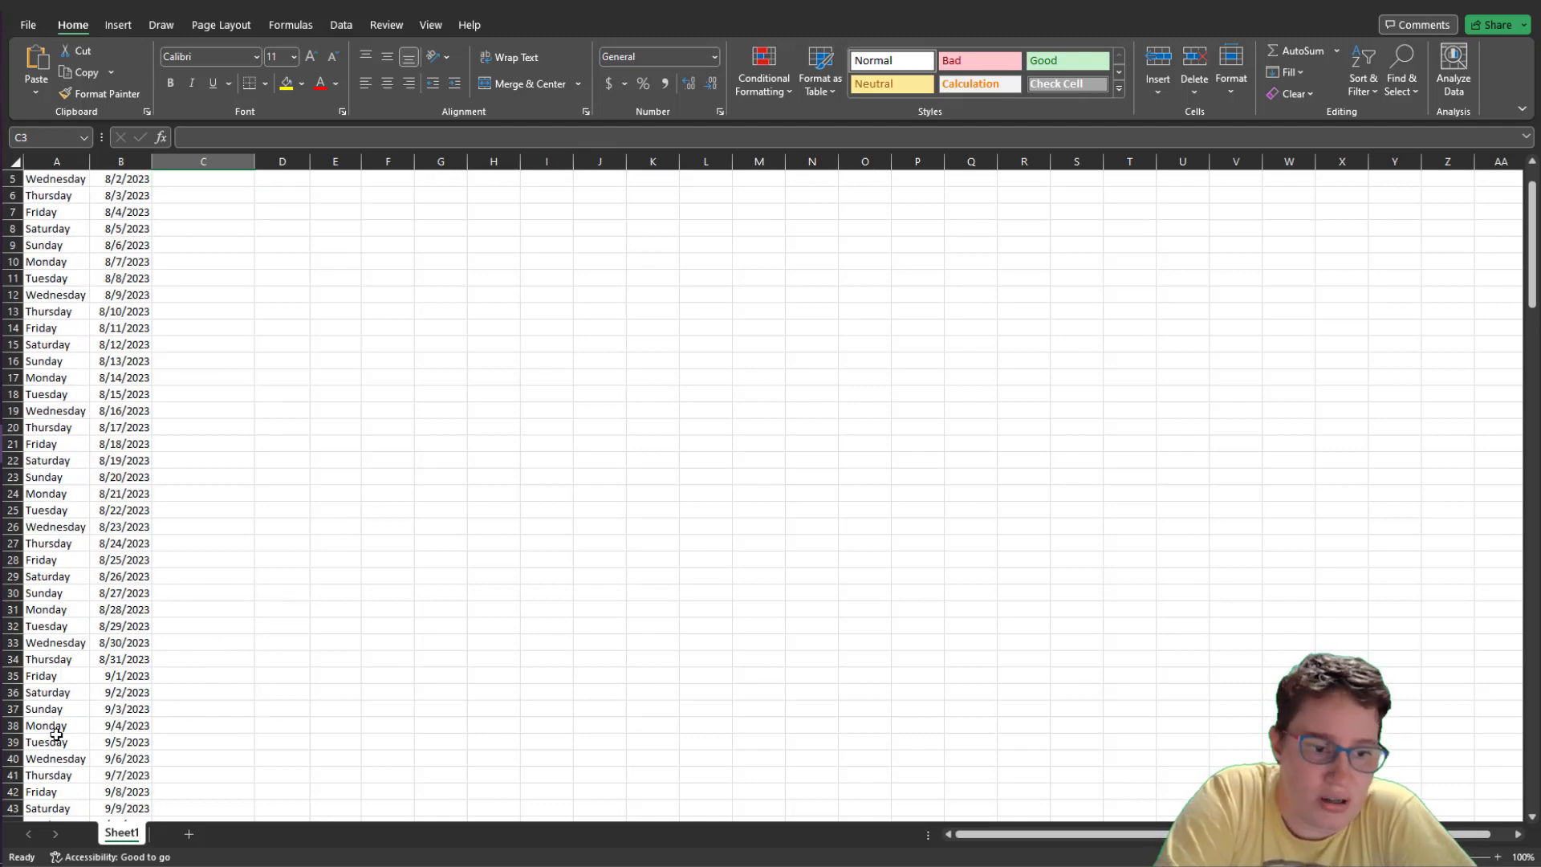
drag(51, 728, 130, 197)
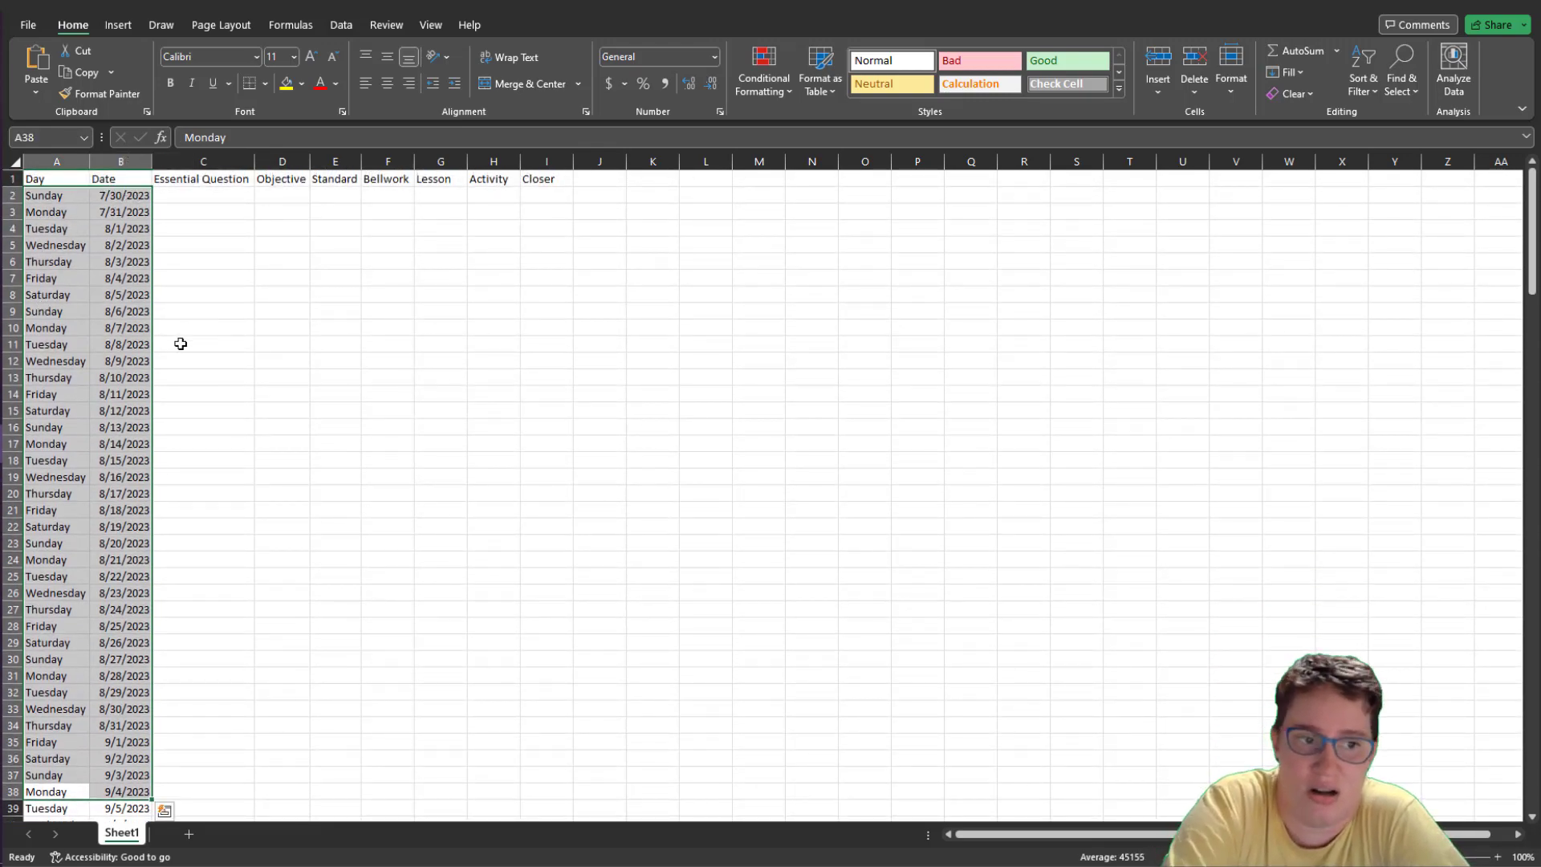
right_click(122, 227)
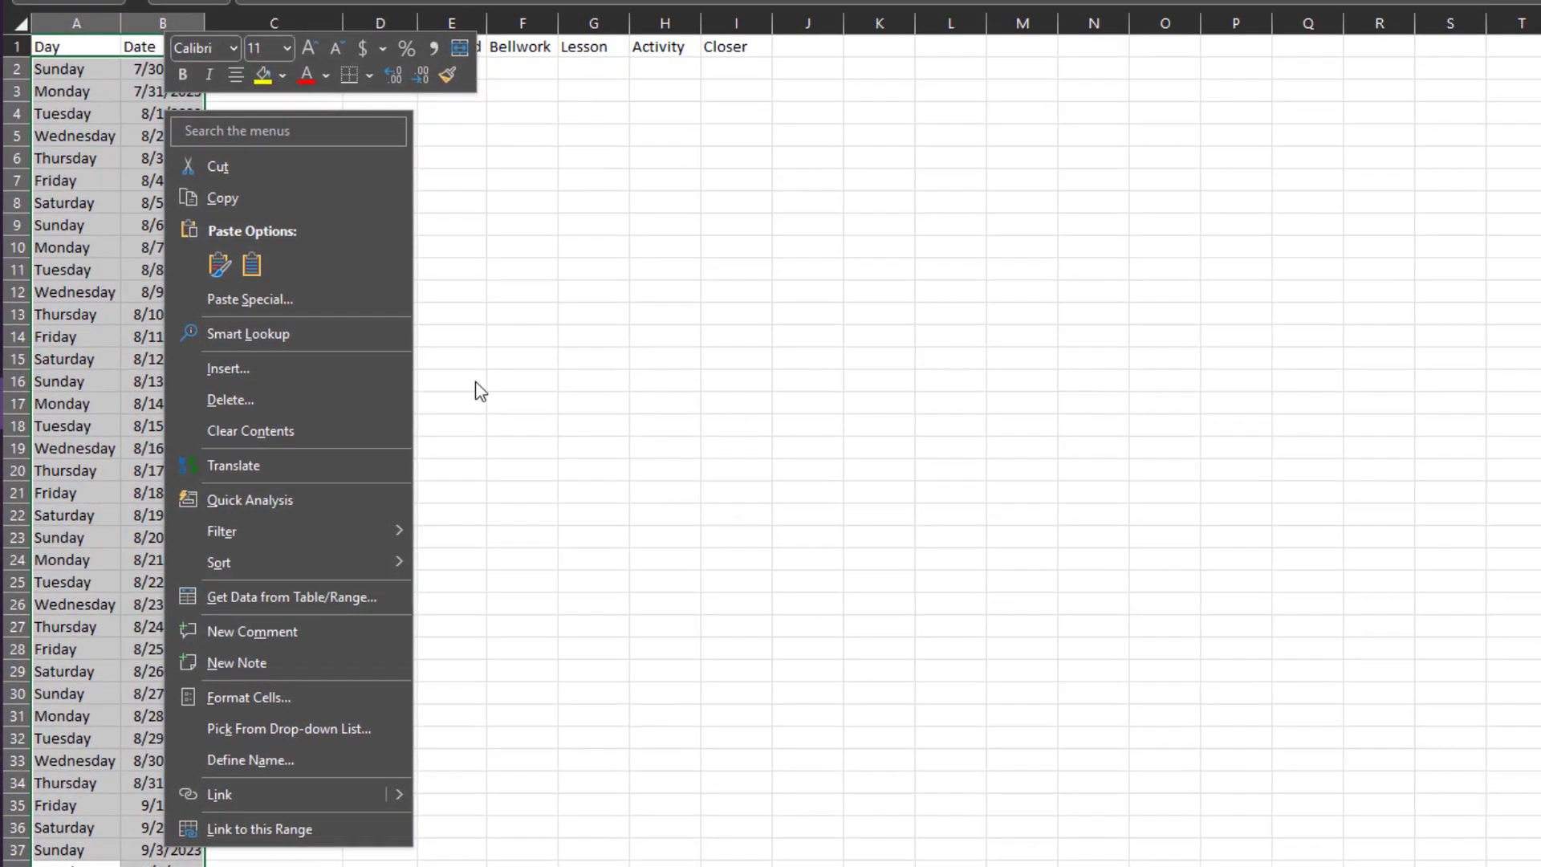
click(372, 399)
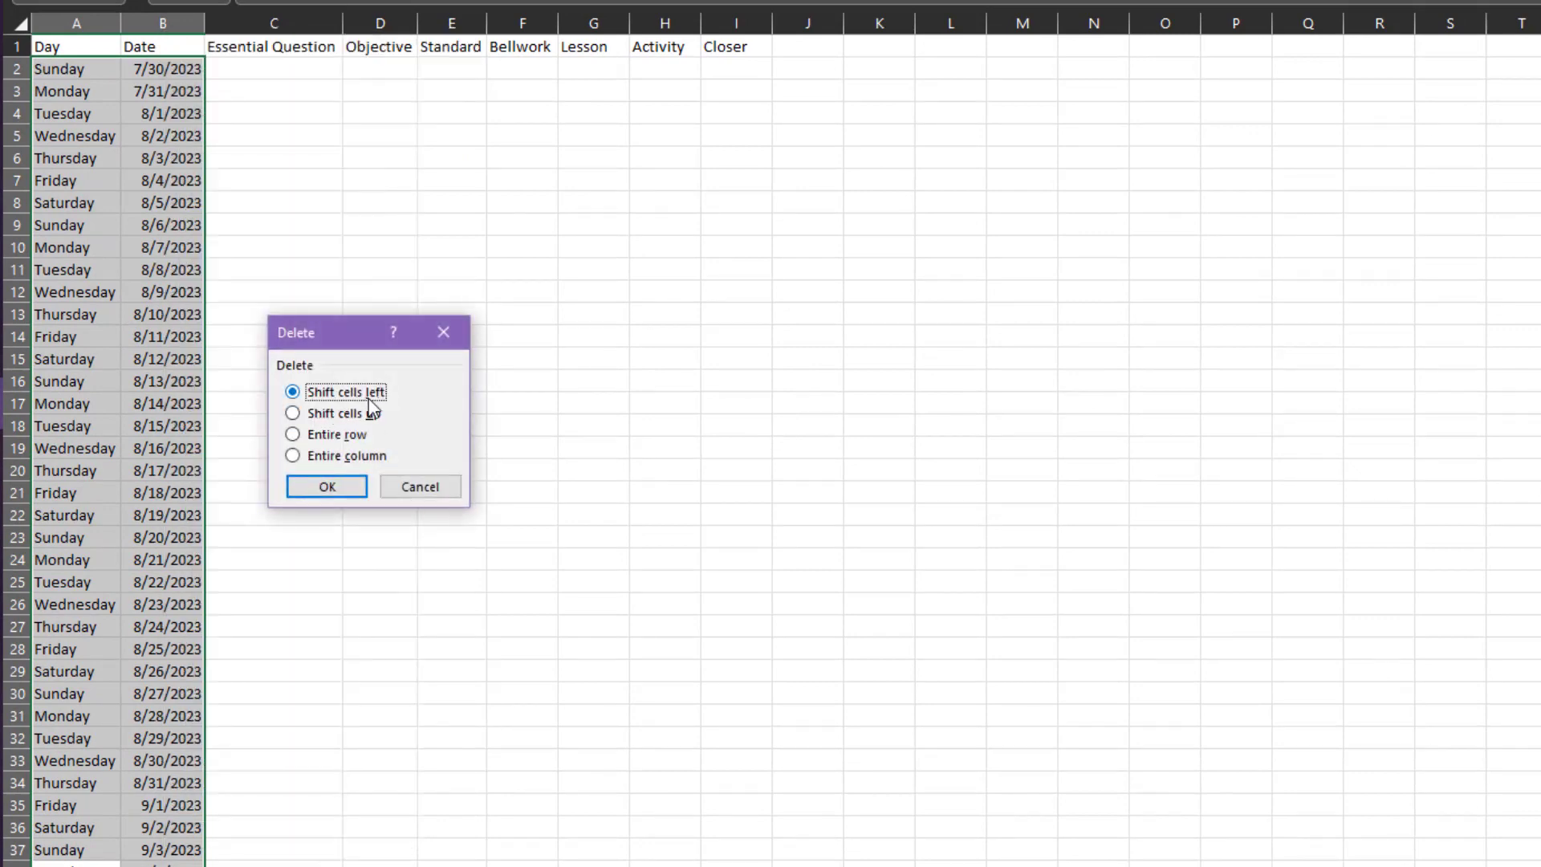
click(293, 414)
click(327, 486)
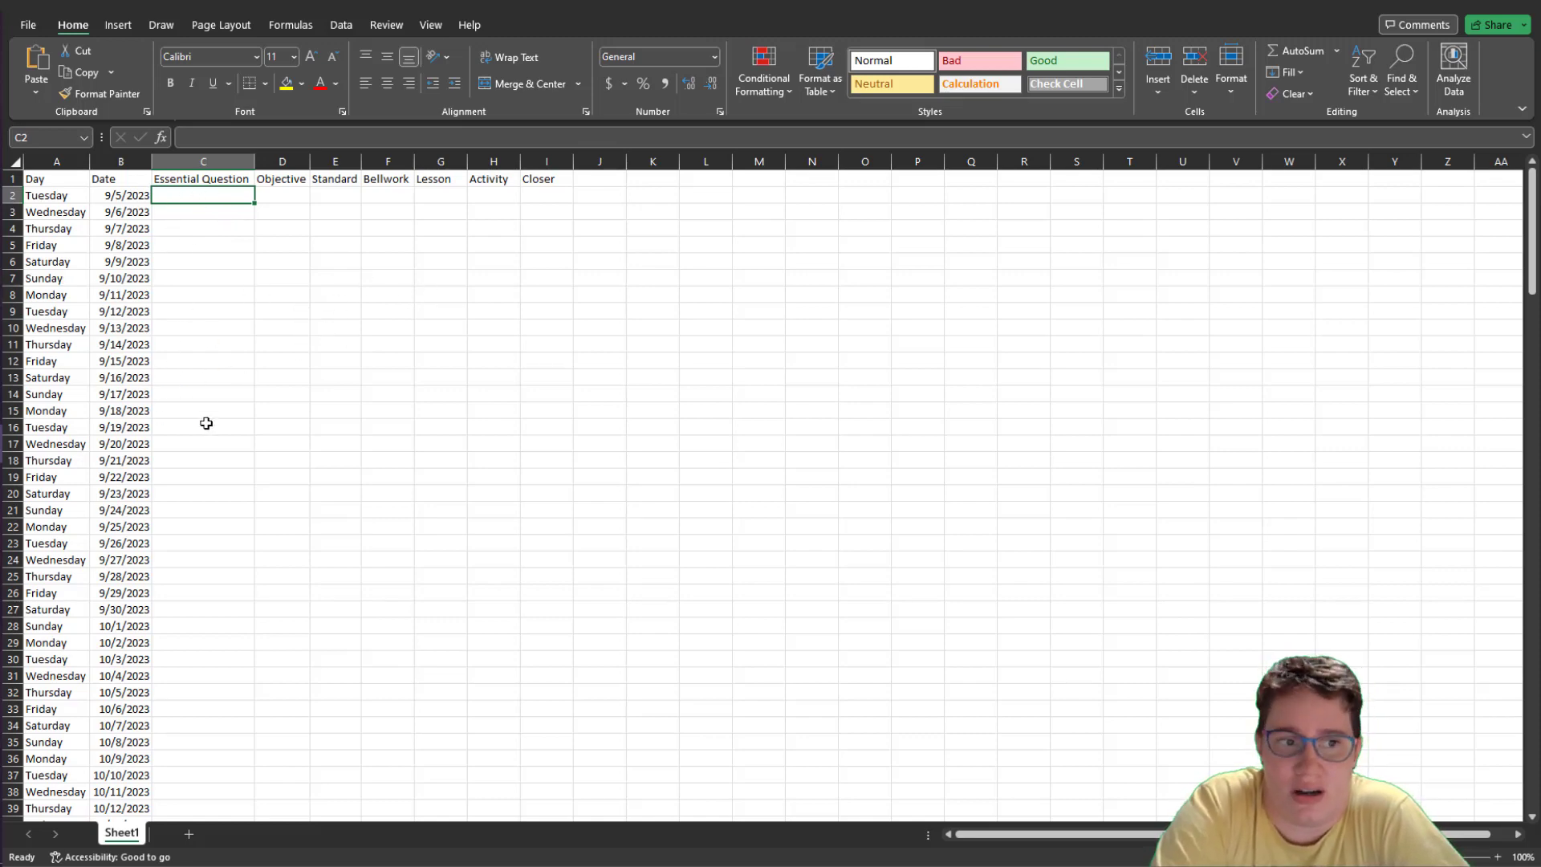
- Enter "No School - Veteran's Day" in the Essential Question column for Friday 11/10/2023, cell C68
scroll(207, 330, down, 2)
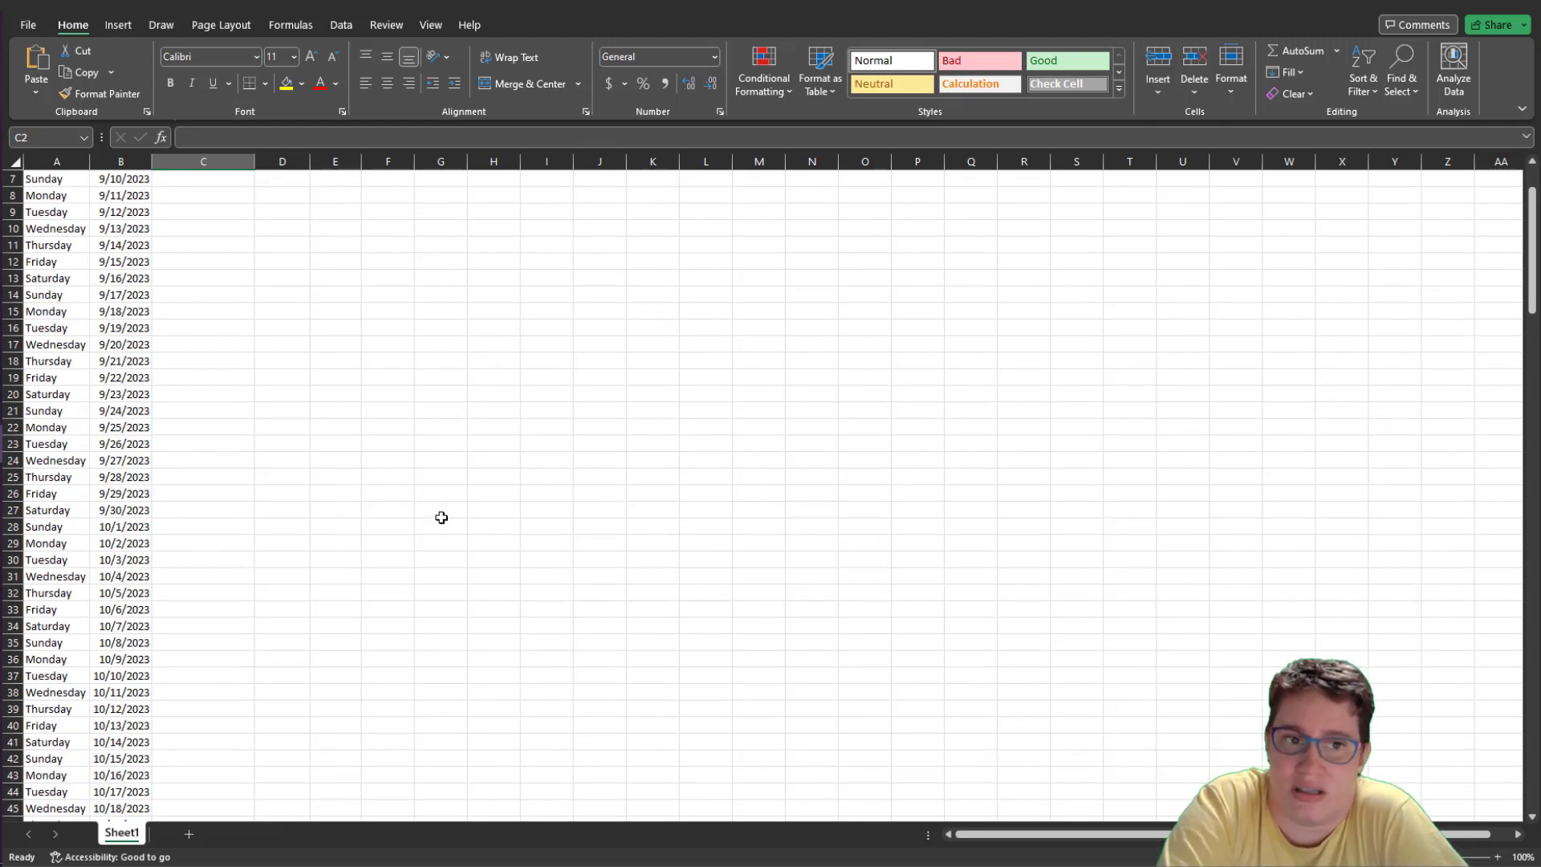
scroll(442, 517, down, 14)
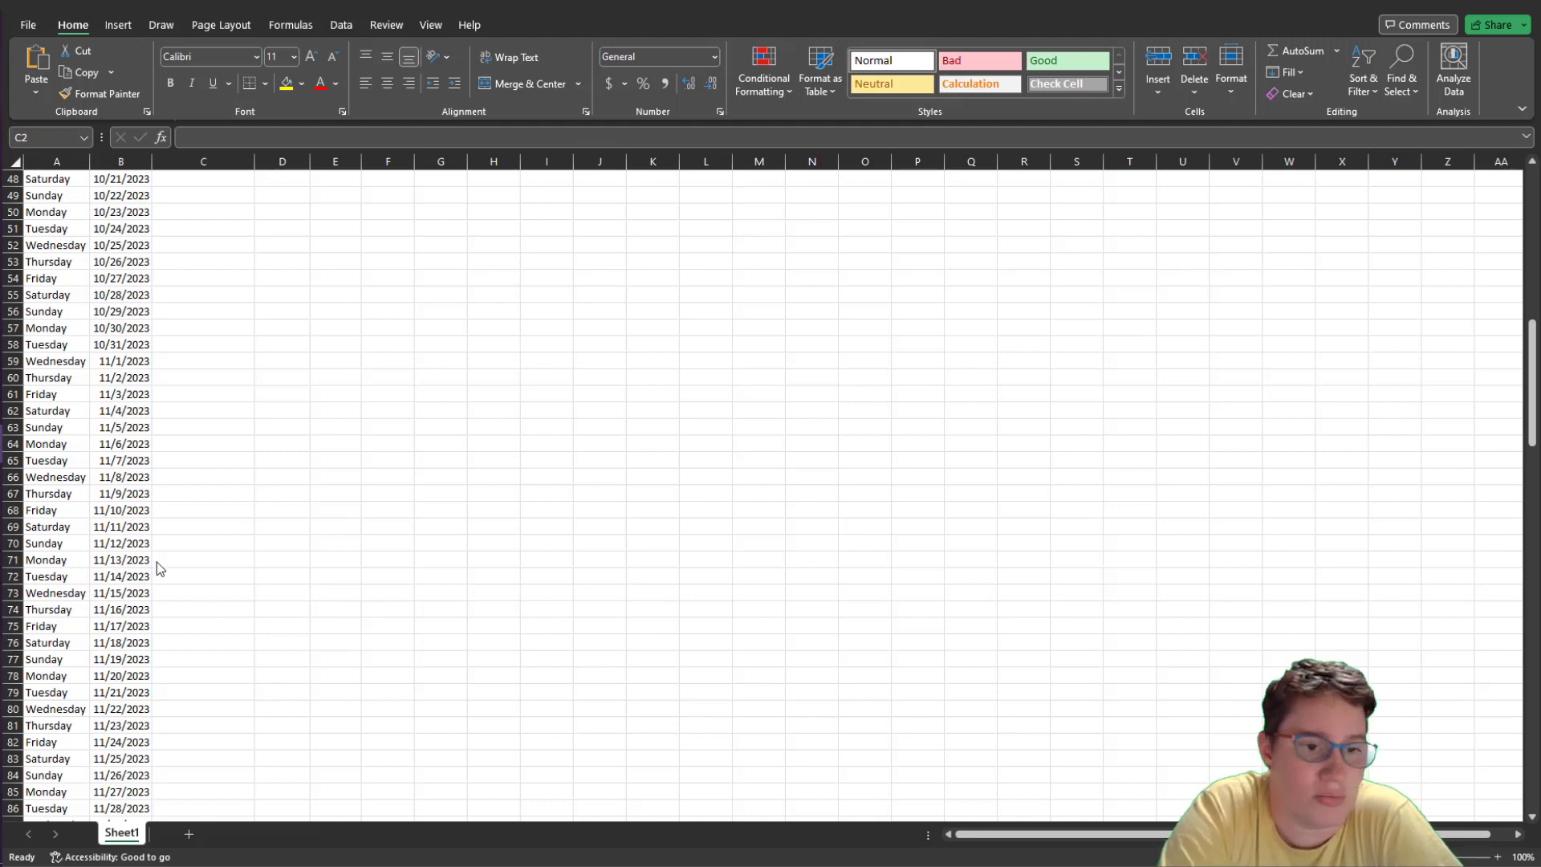
click(236, 513)
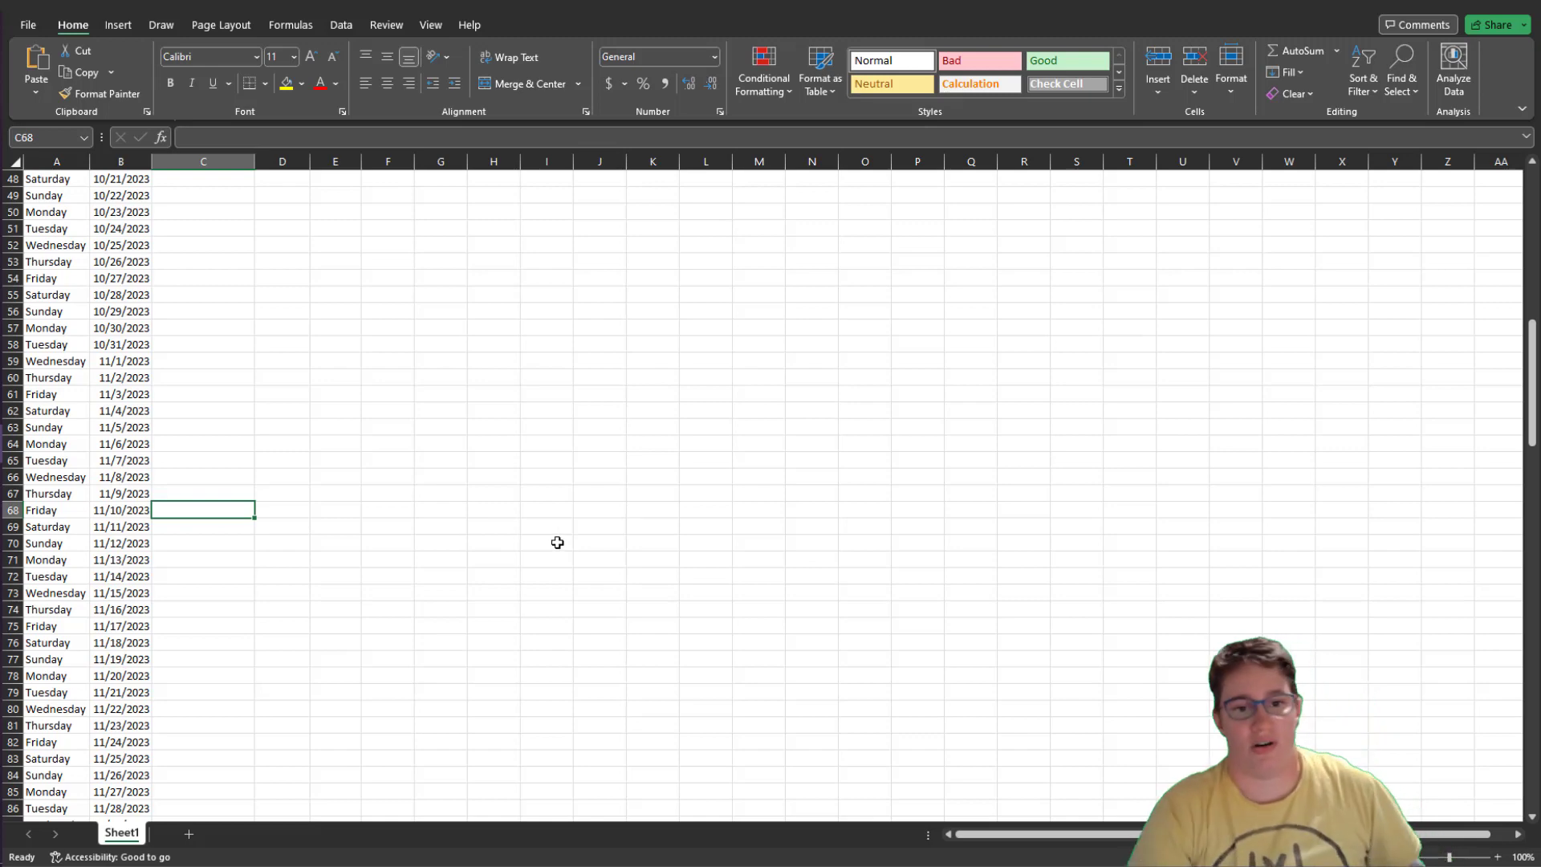
scroll(560, 541, up, 7)
scroll(586, 523, up, 9)
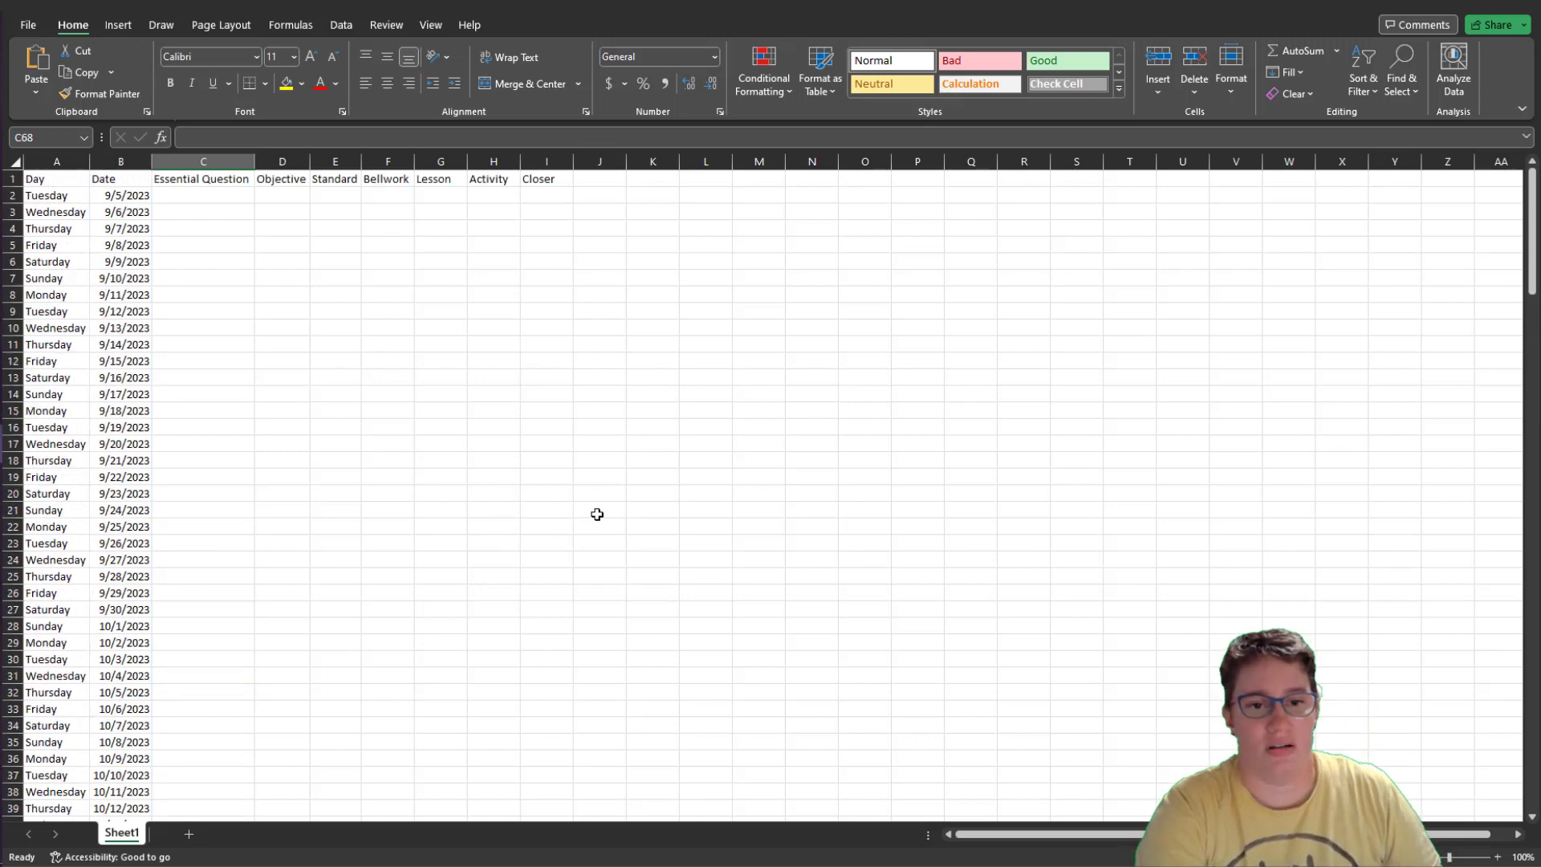
scroll(598, 514, down, 11)
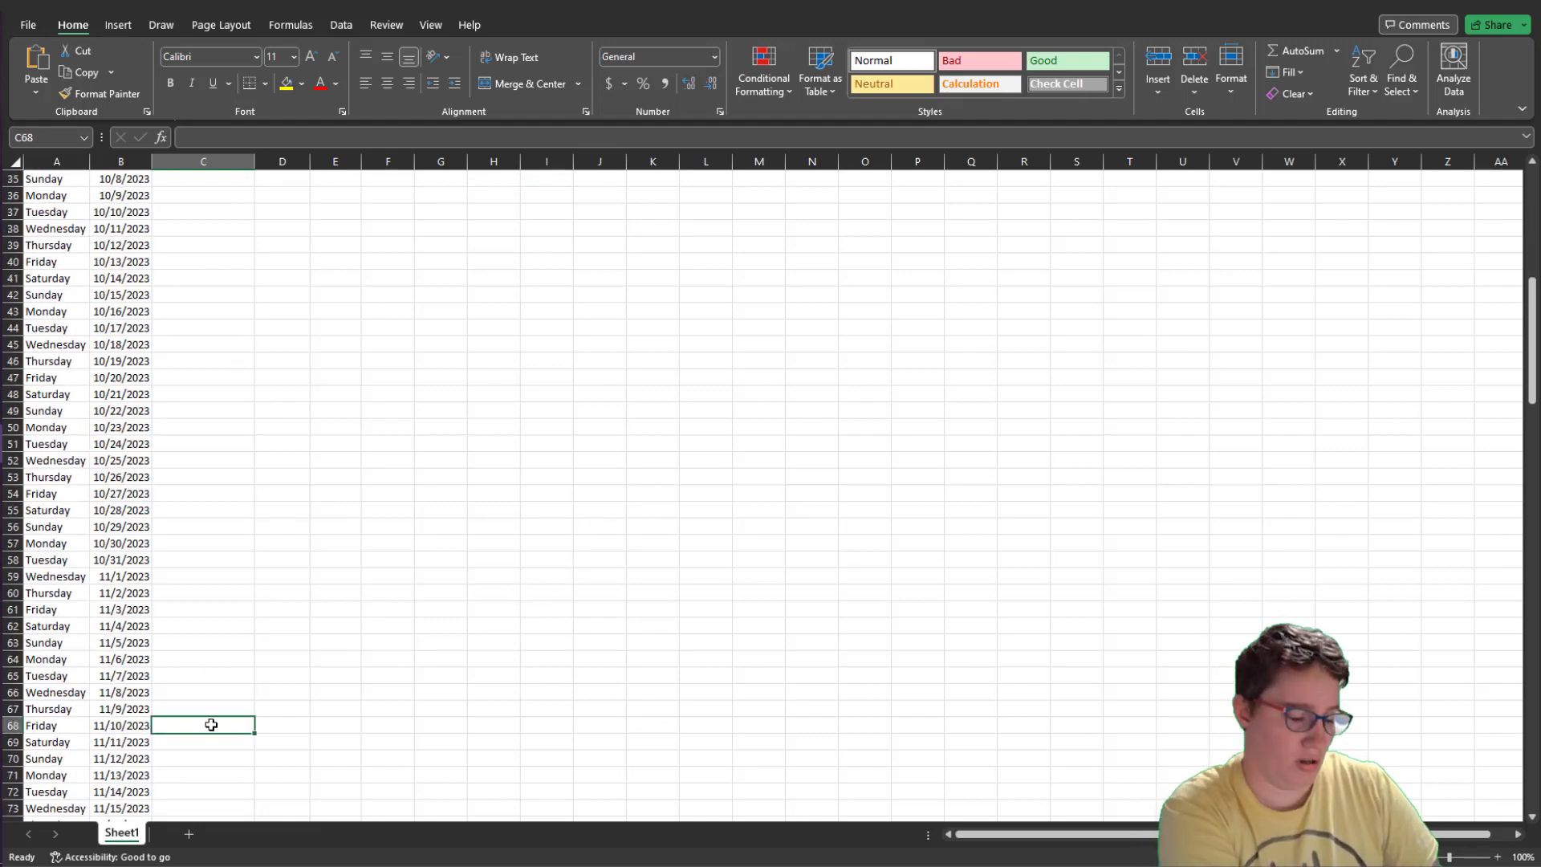
text(No School)
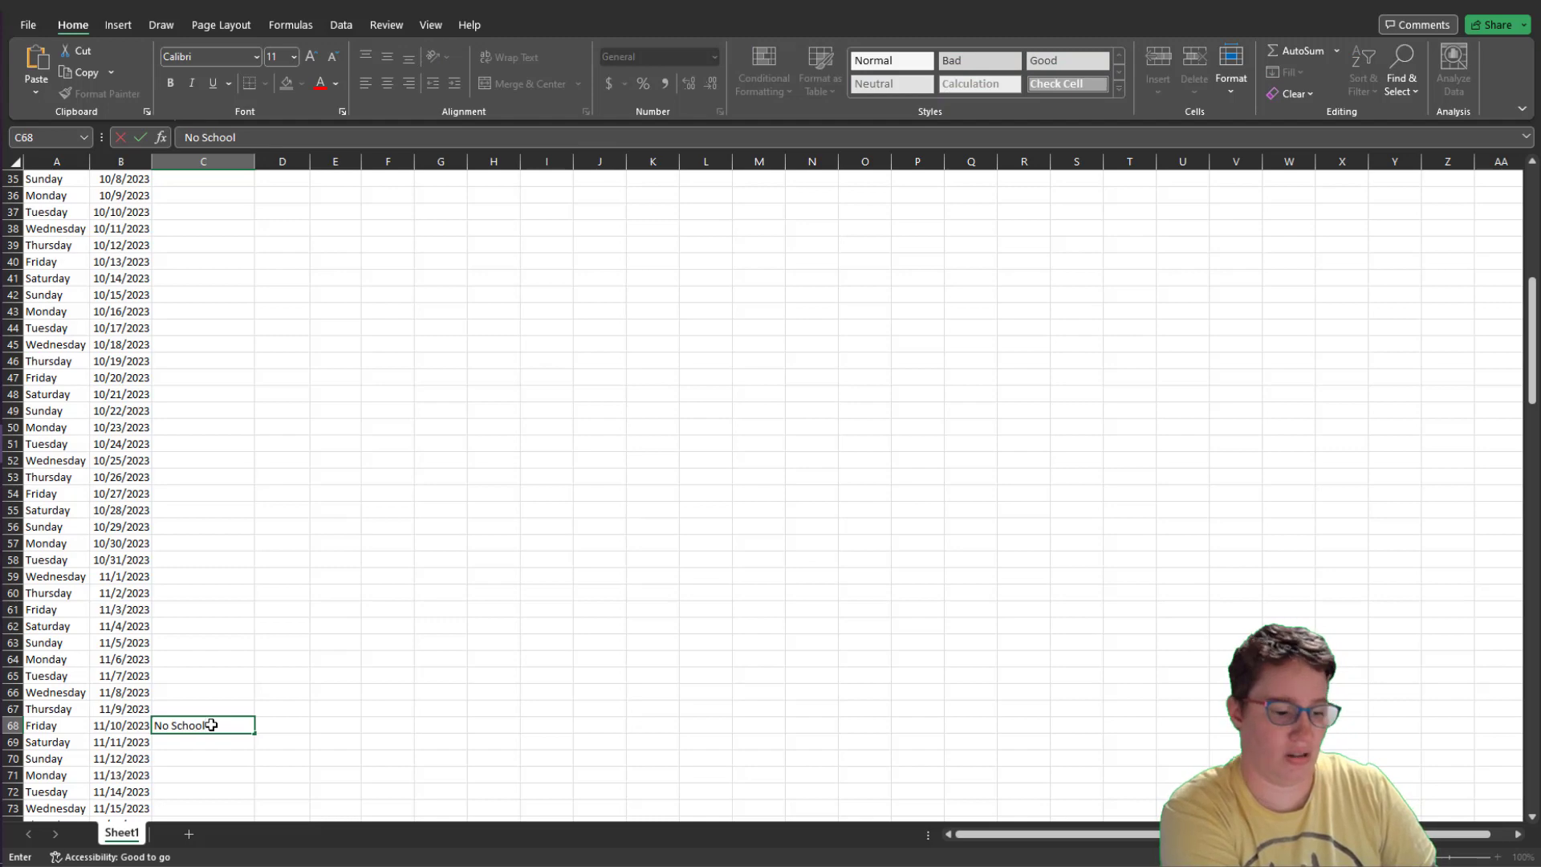
text( - Veteran's)
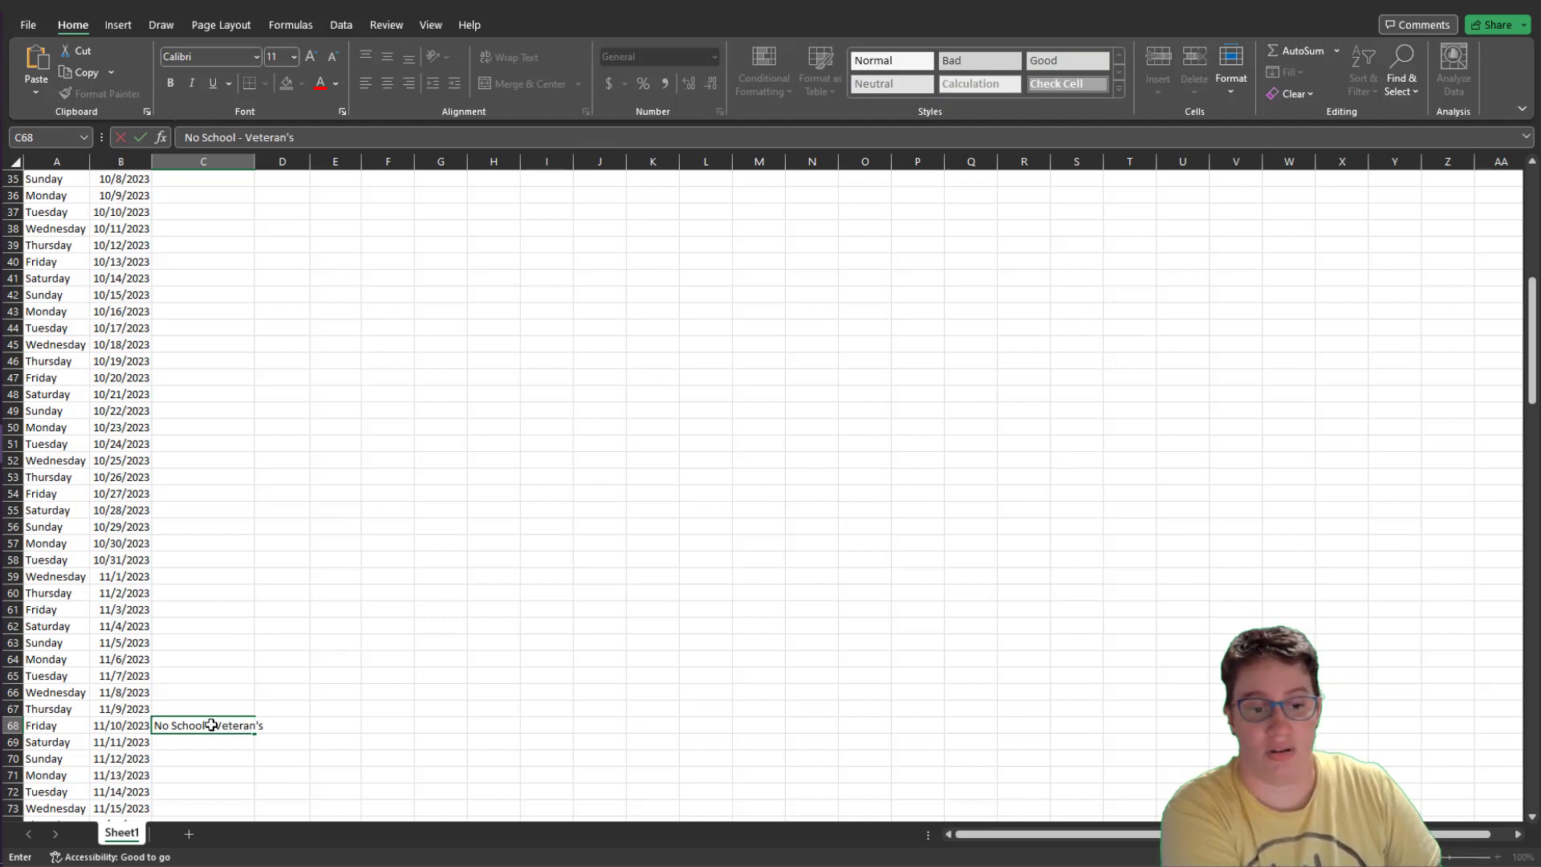
text( Day)
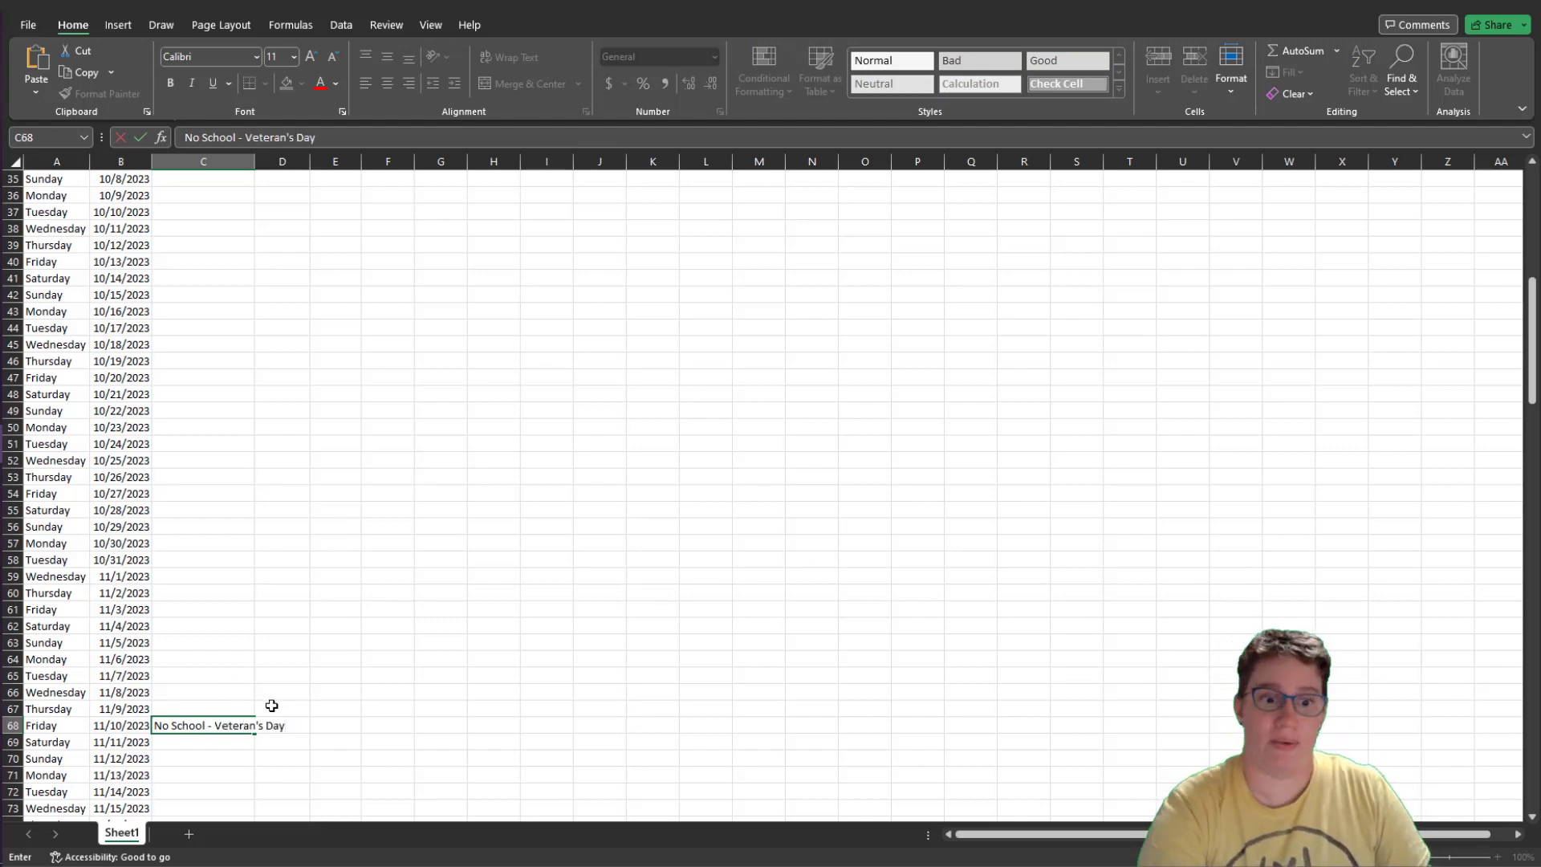
click(320, 709)
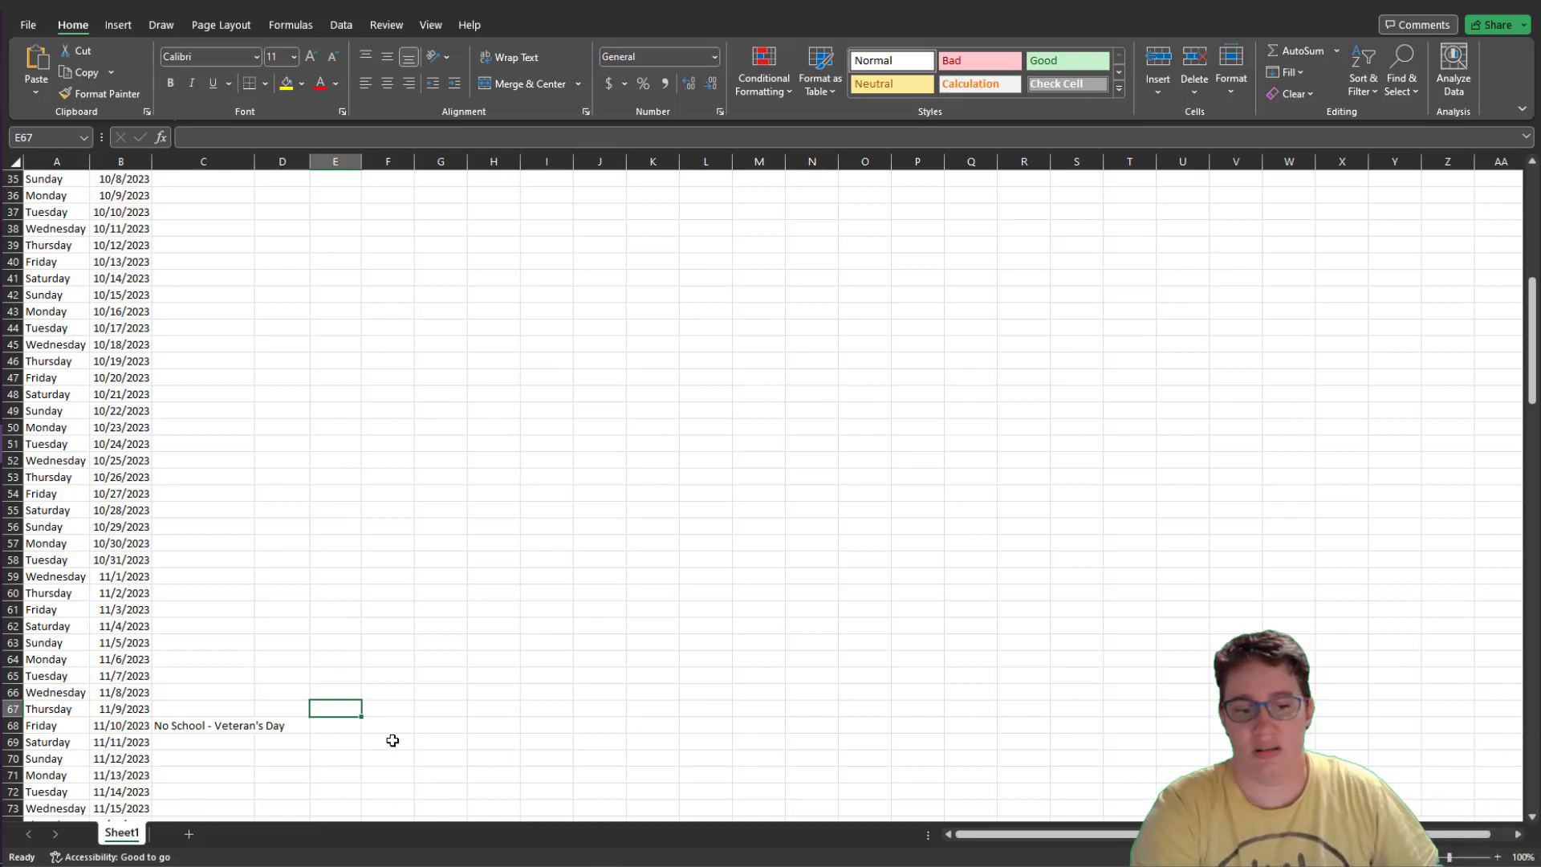
- Freeze the top header row and check that it holds while moving through the dates
scroll(393, 739, up, 4)
scroll(378, 612, up, 7)
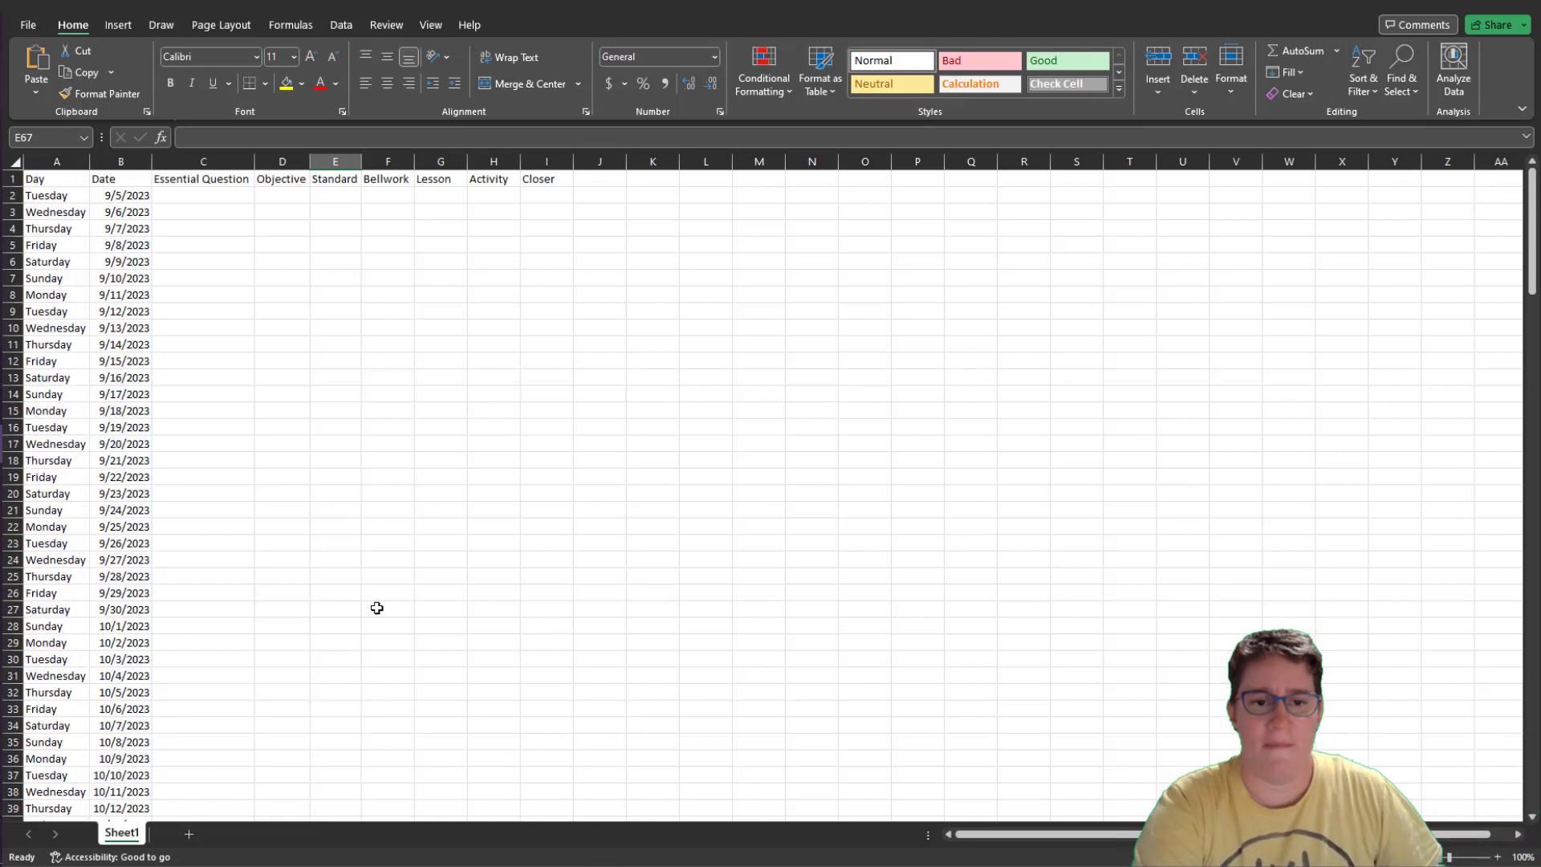
click(12, 179)
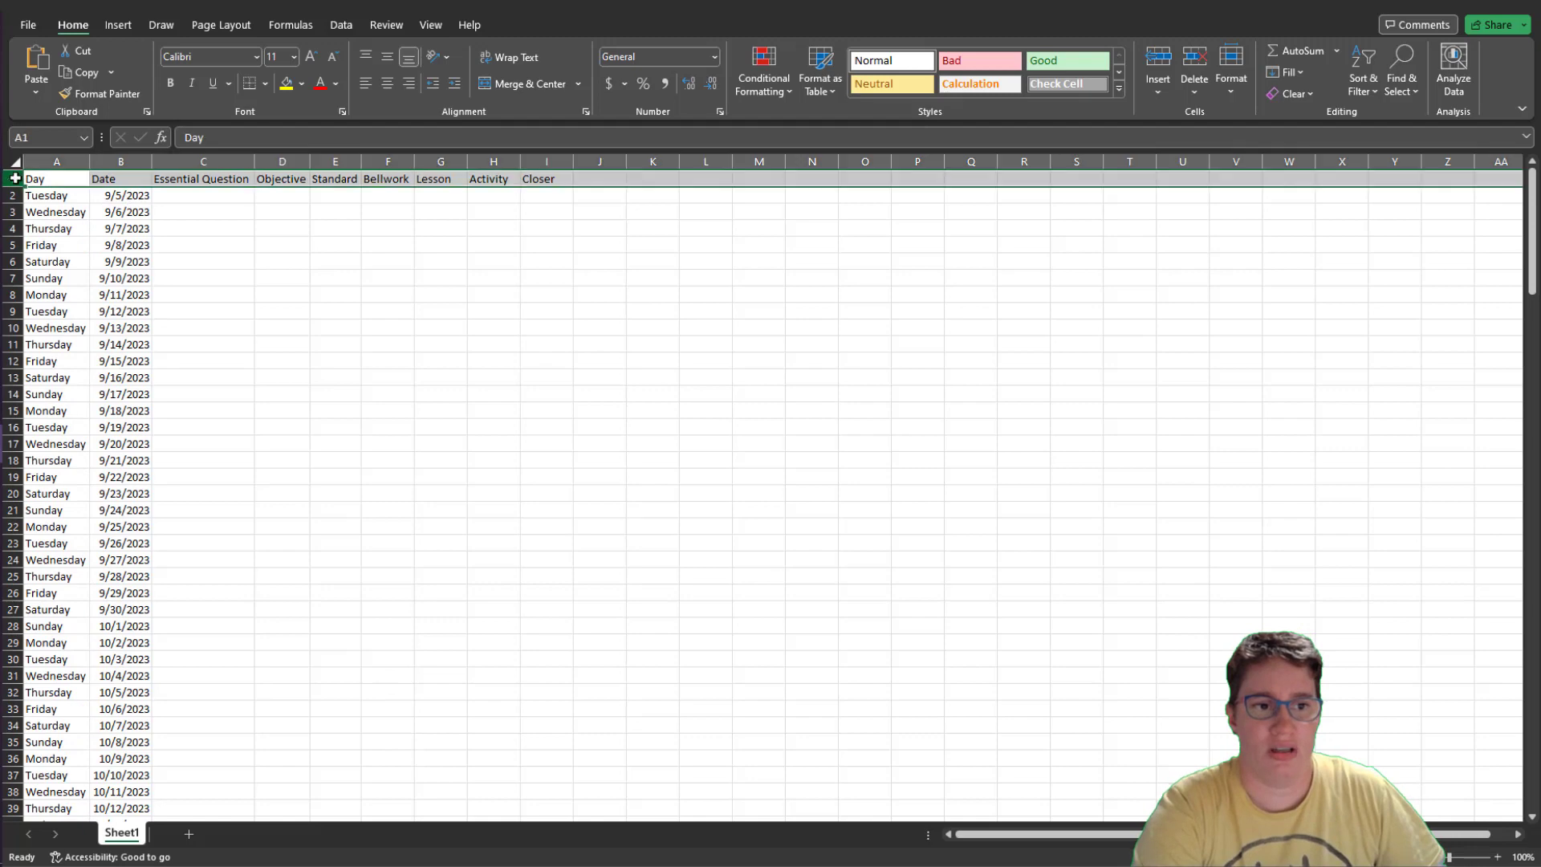
right_click(12, 179)
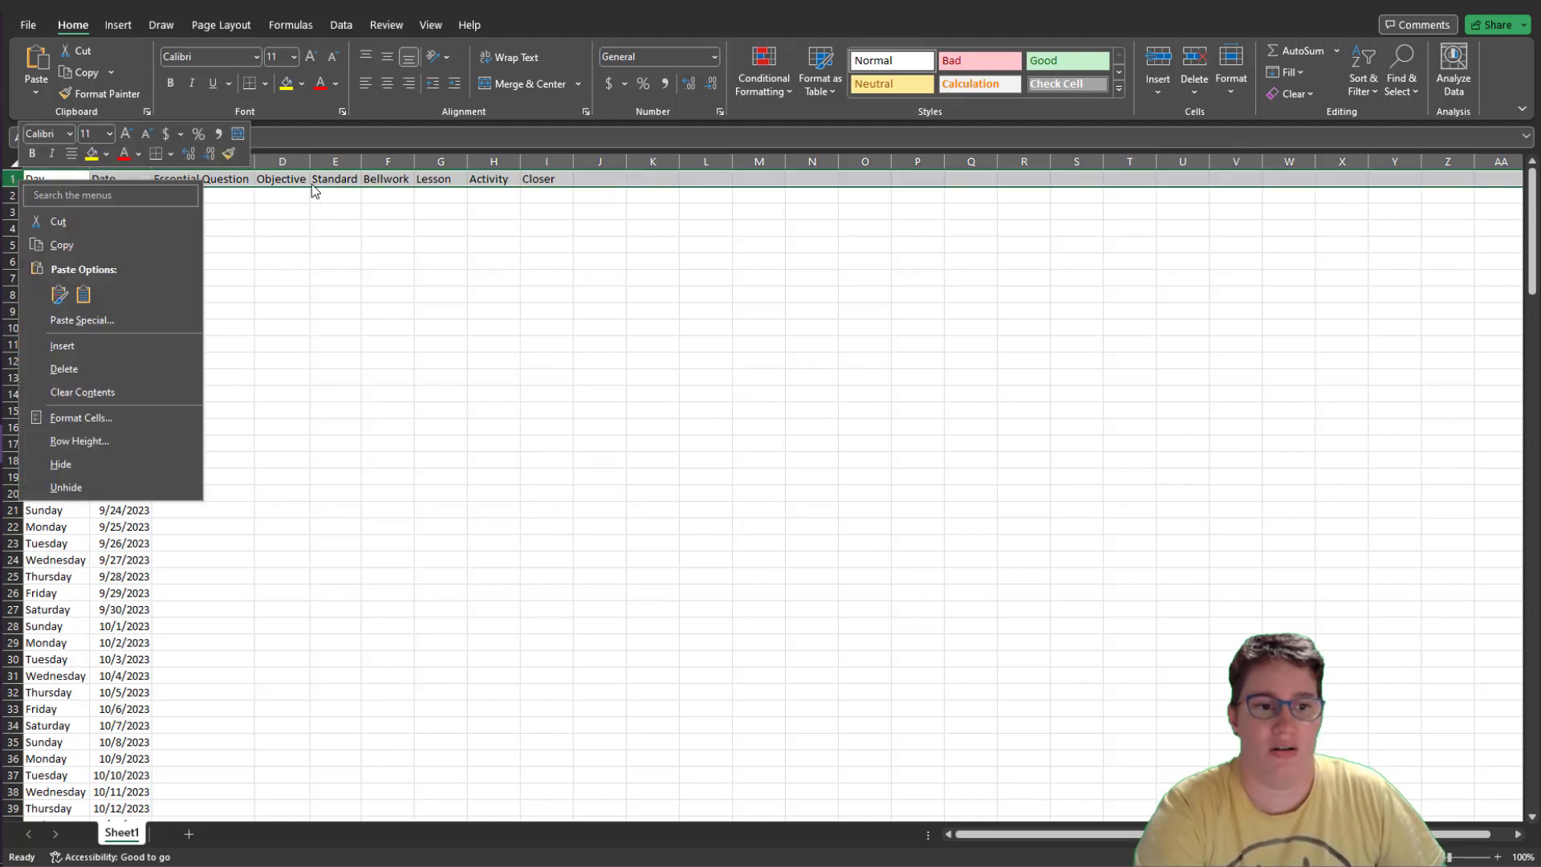
key(Escape)
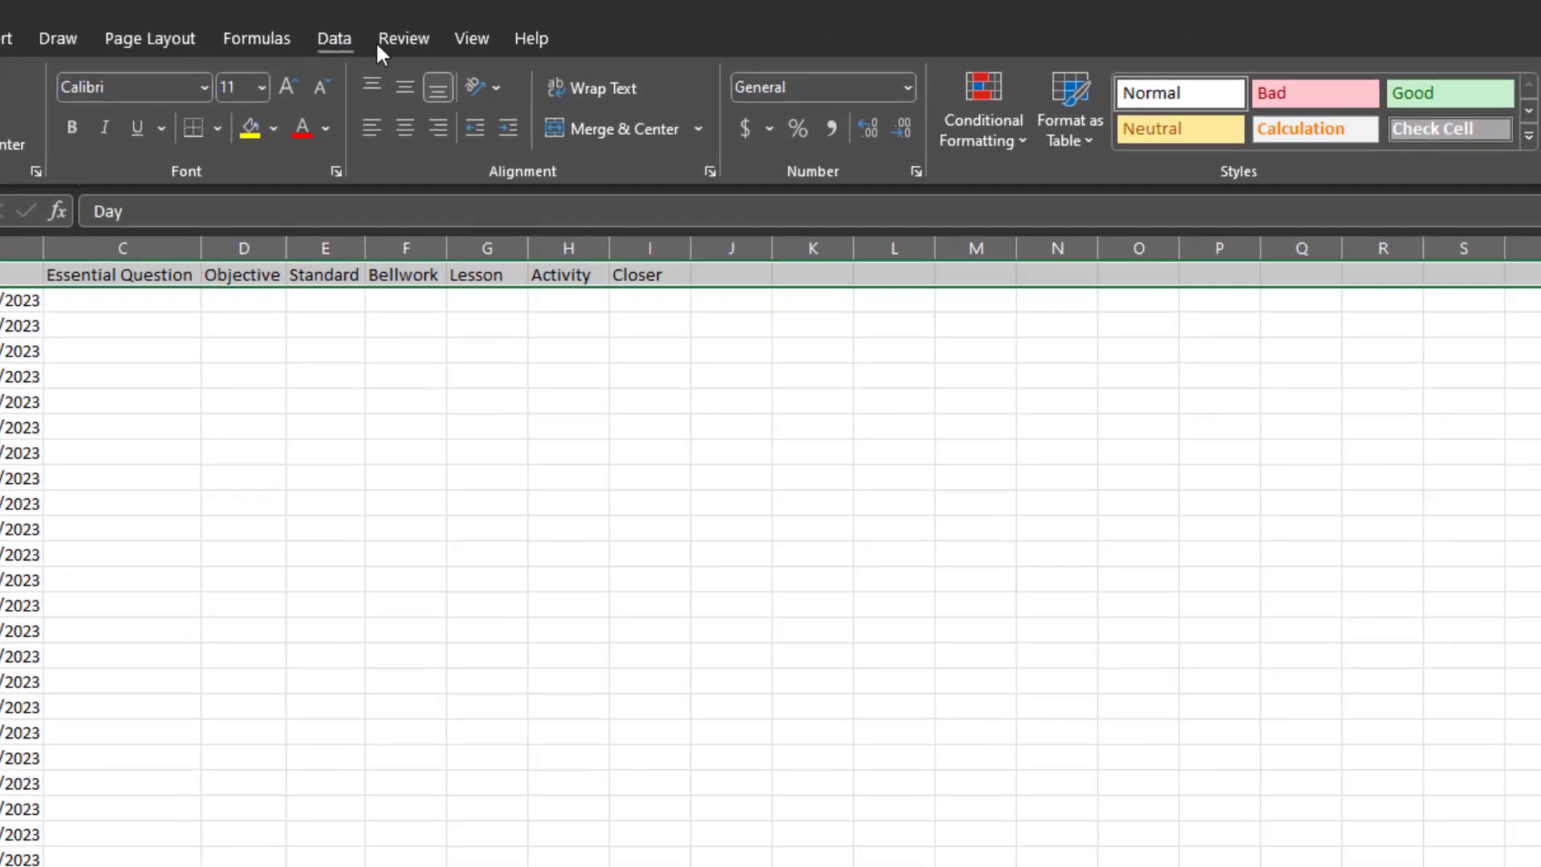
click(471, 38)
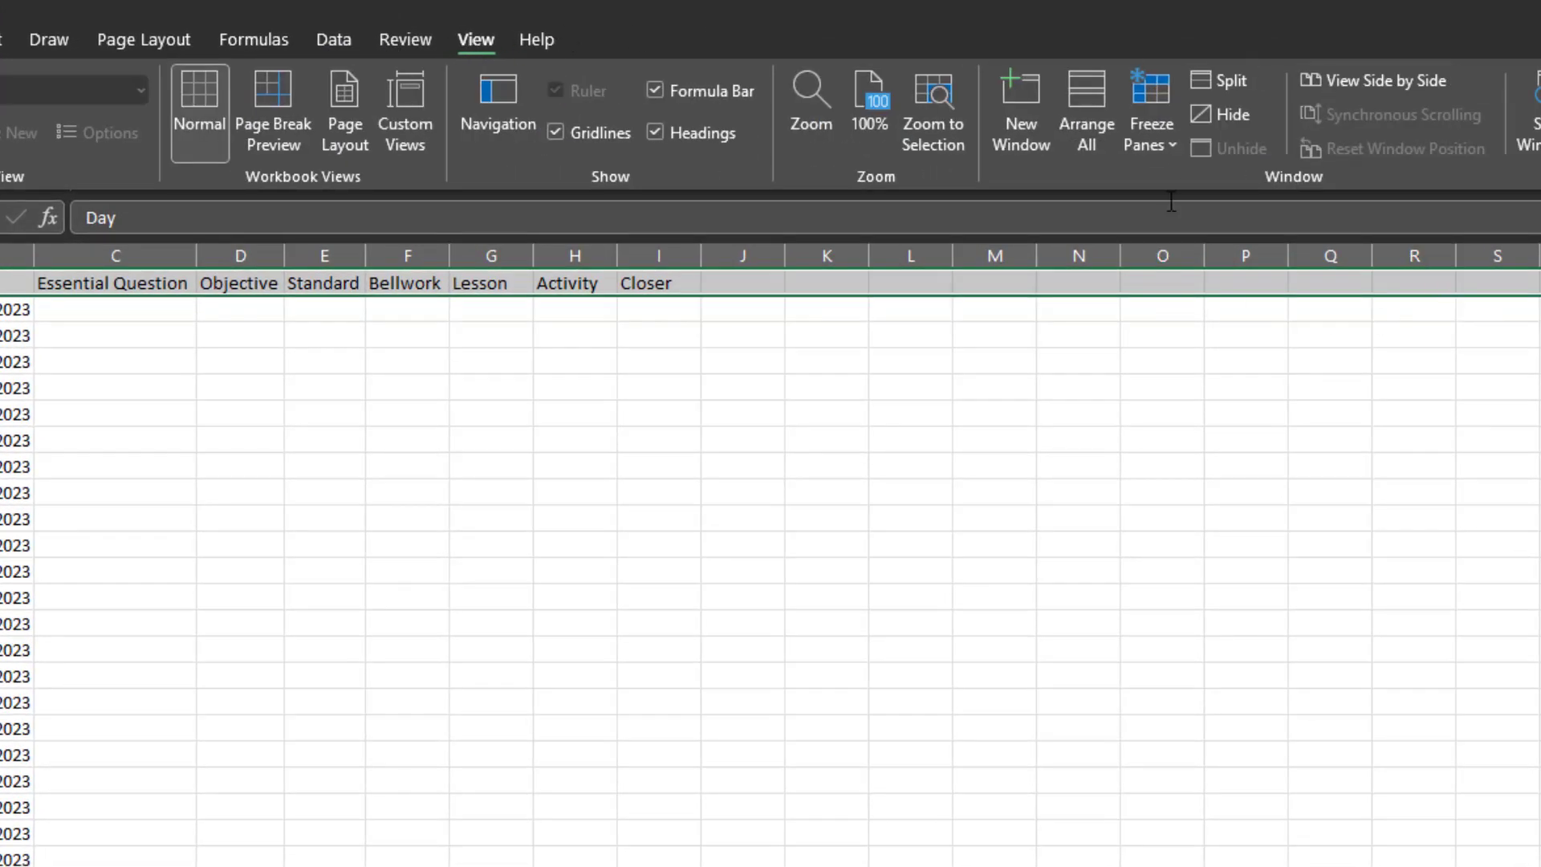
click(1153, 144)
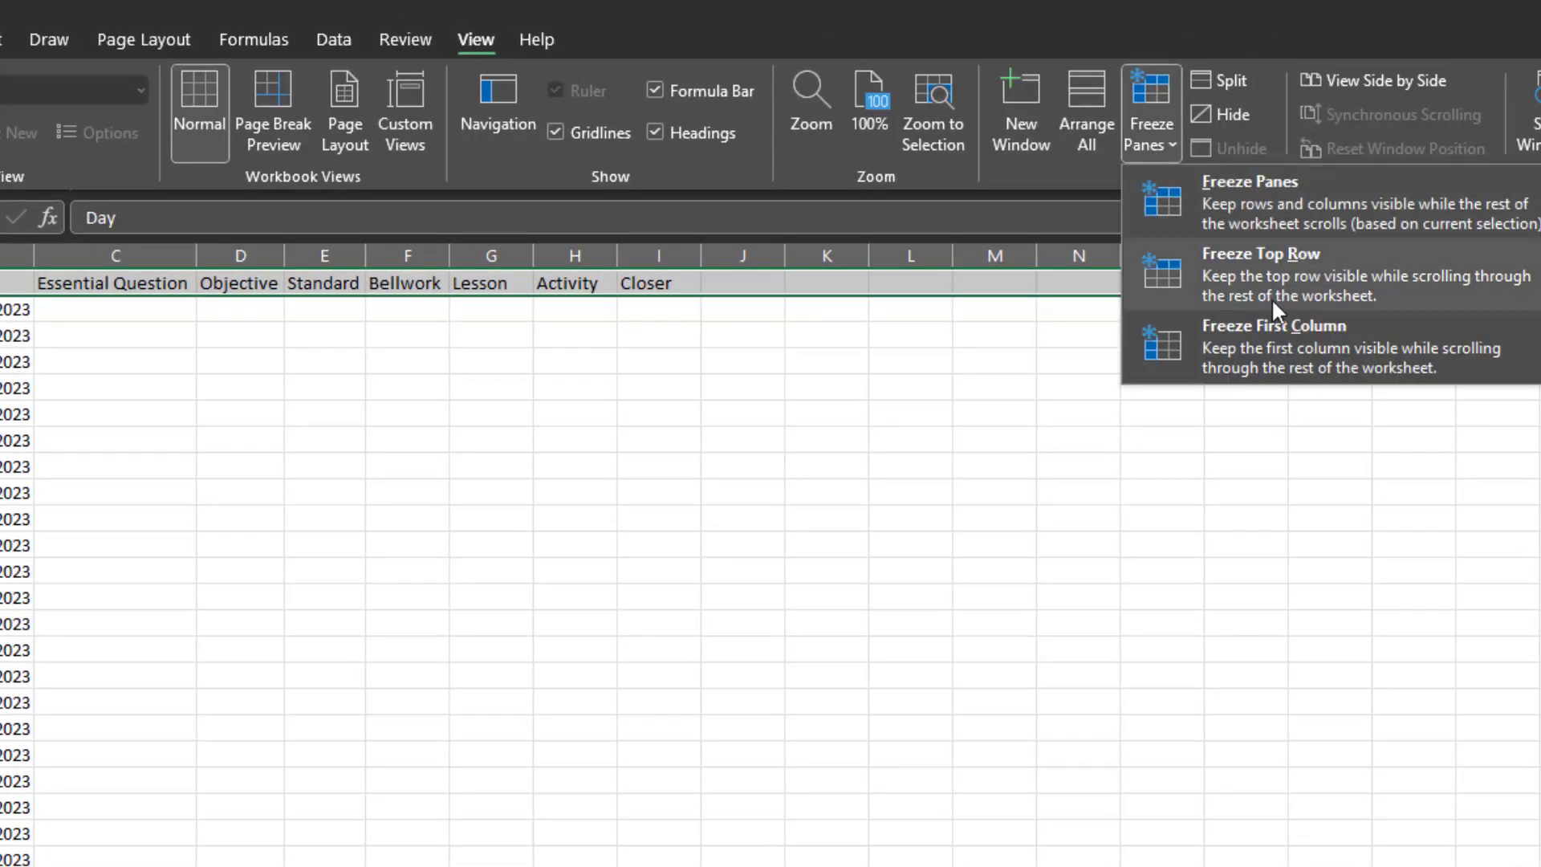
click(1376, 281)
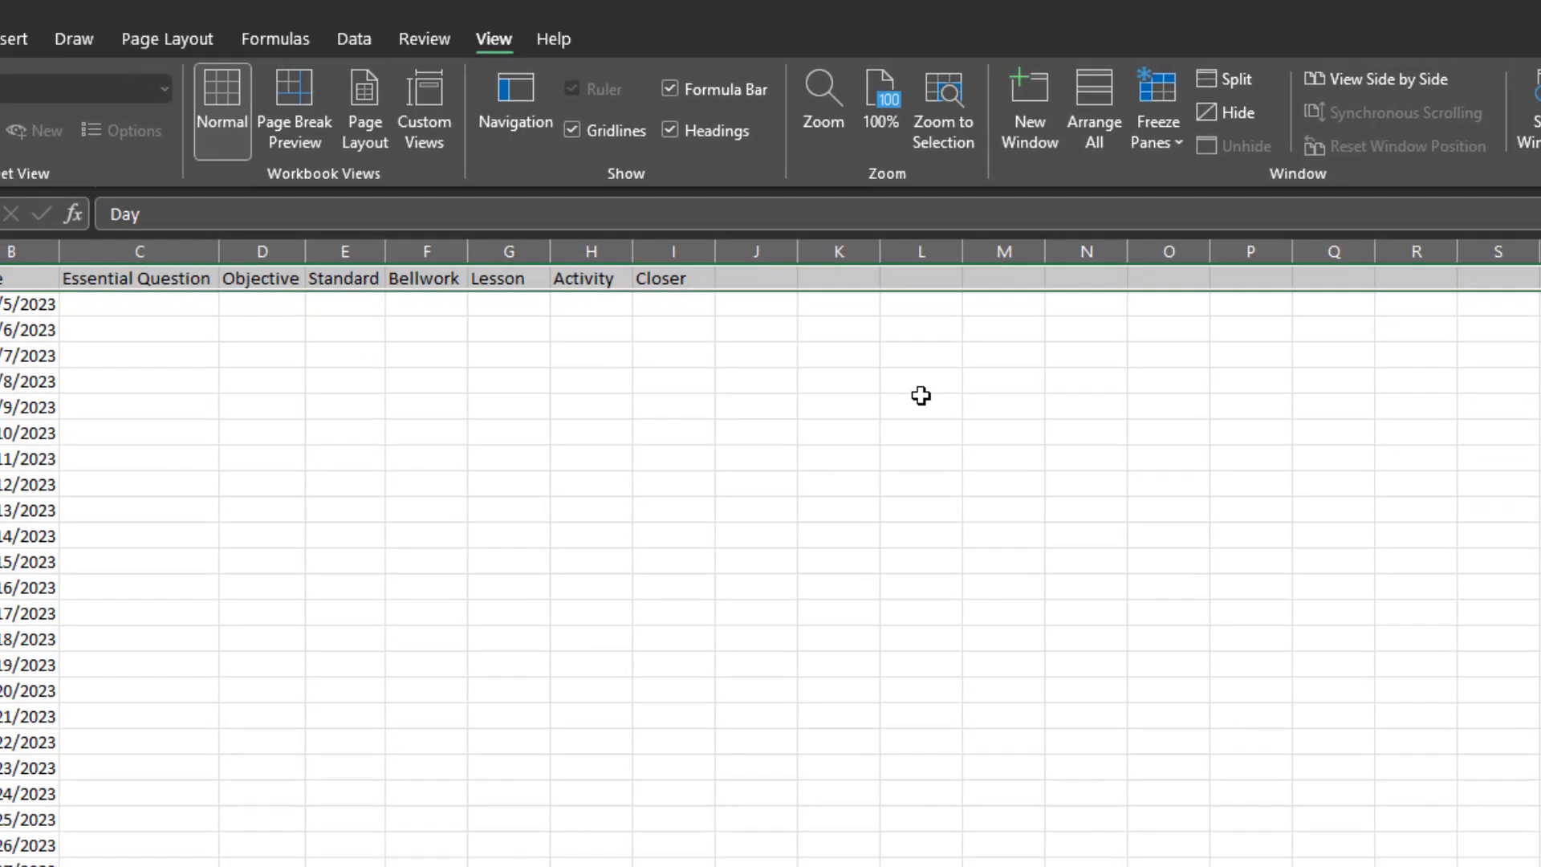
scroll(975, 346, down, 2)
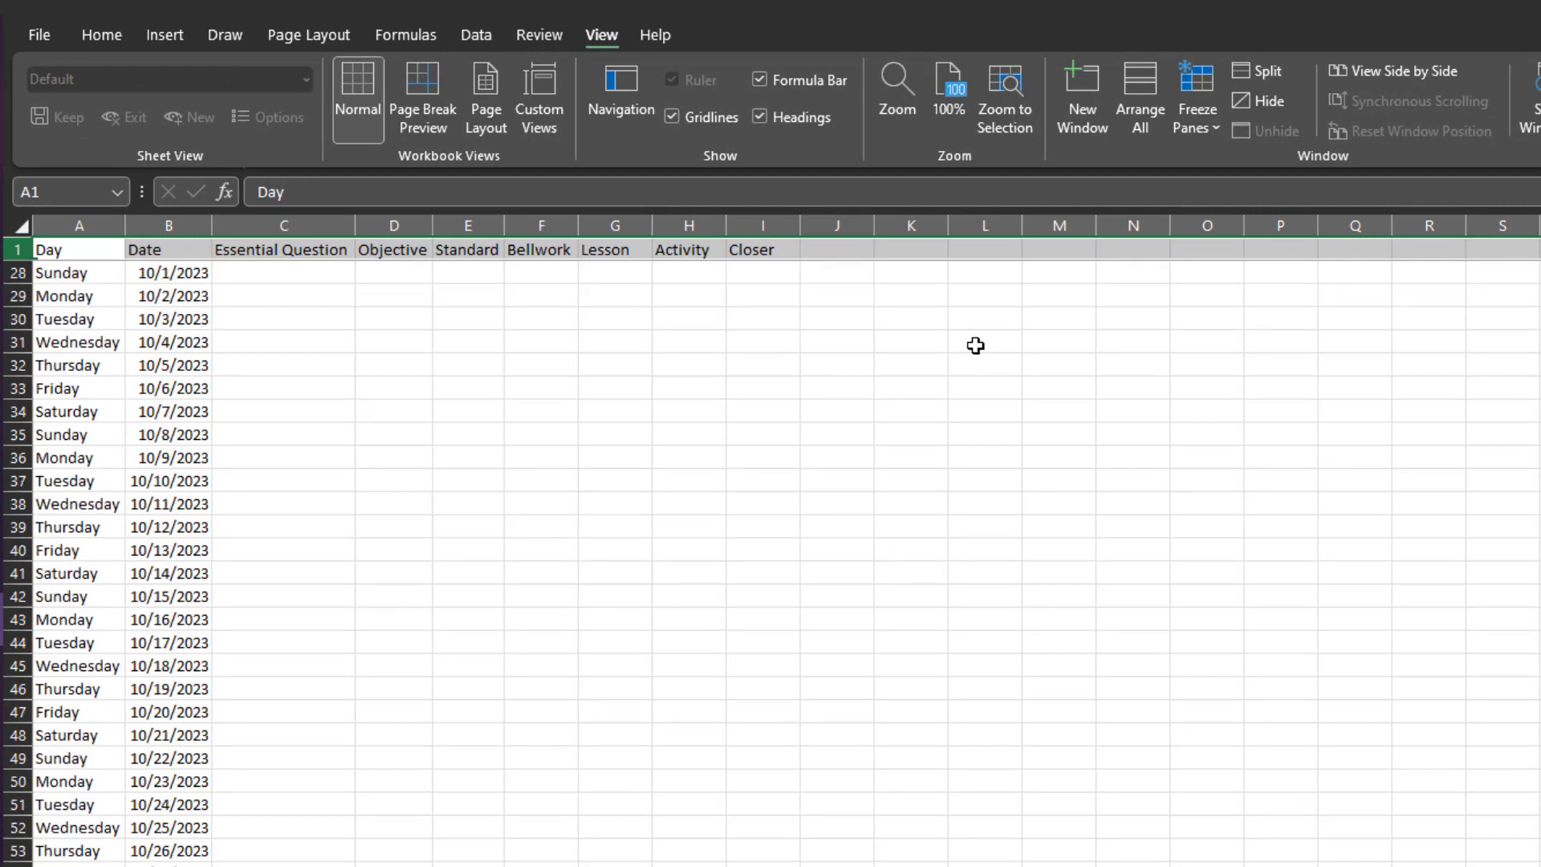
scroll(975, 345, up, 9)
scroll(975, 346, down, 1)
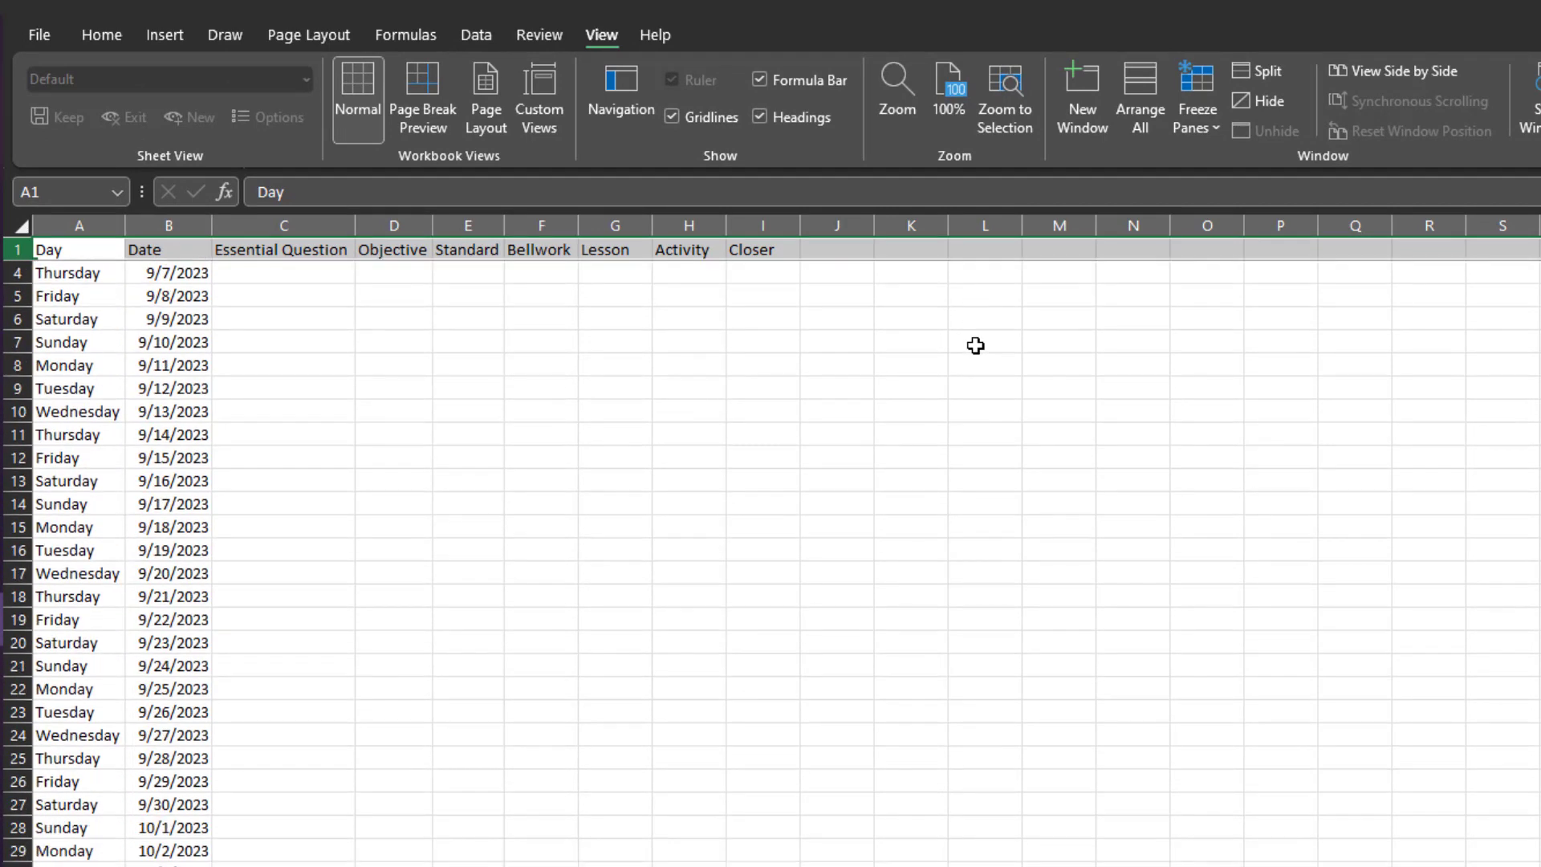
scroll(975, 345, up, 1)
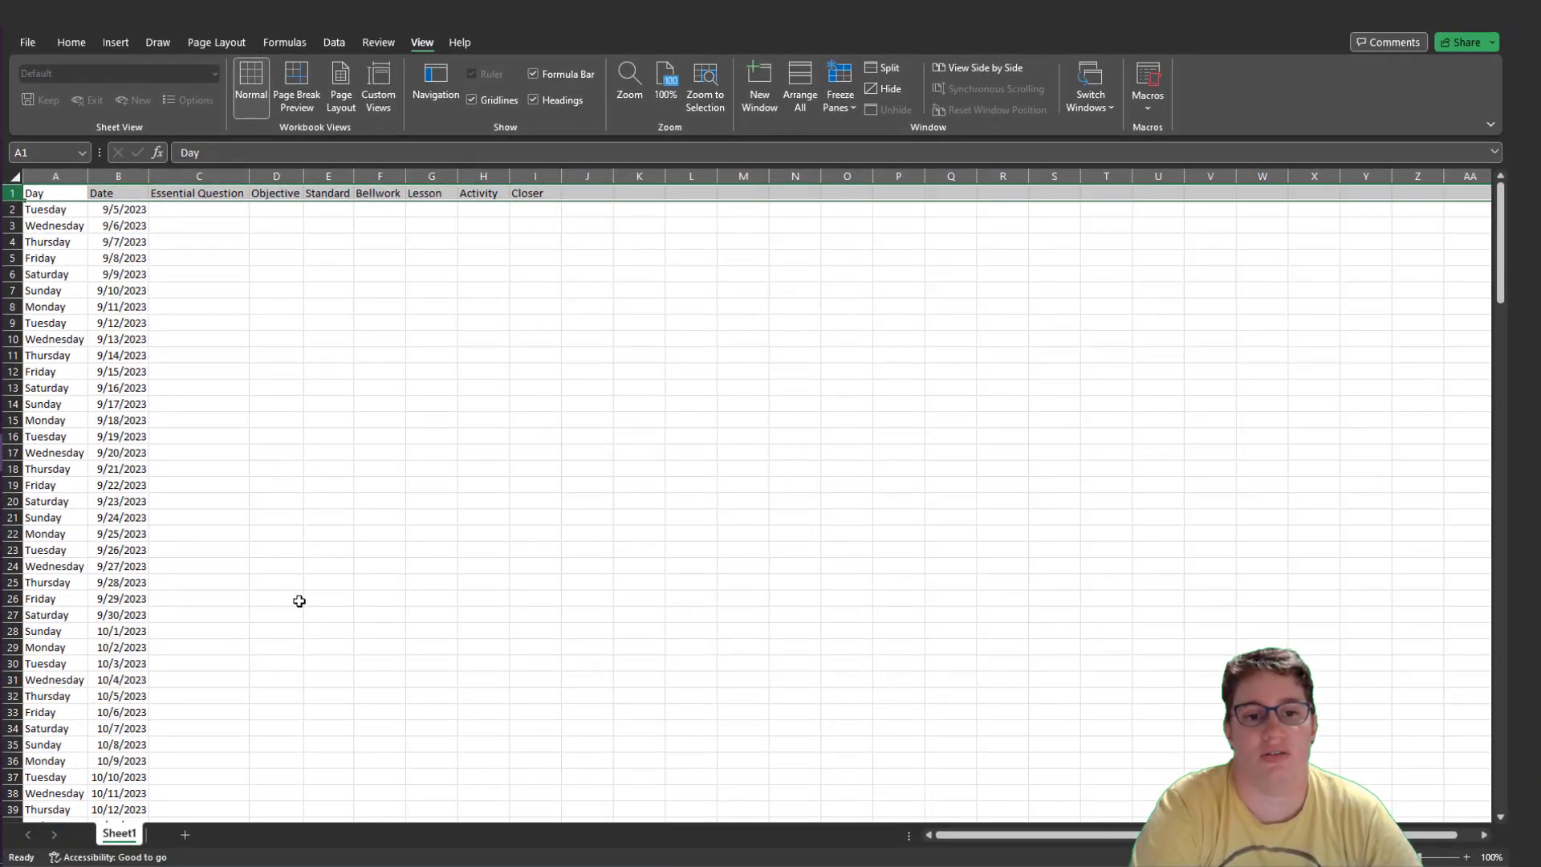
- Autofit the width of column C to the Veteran's Day entry, leaving cell C2 selected
scroll(299, 608, down, 9)
scroll(298, 610, down, 1)
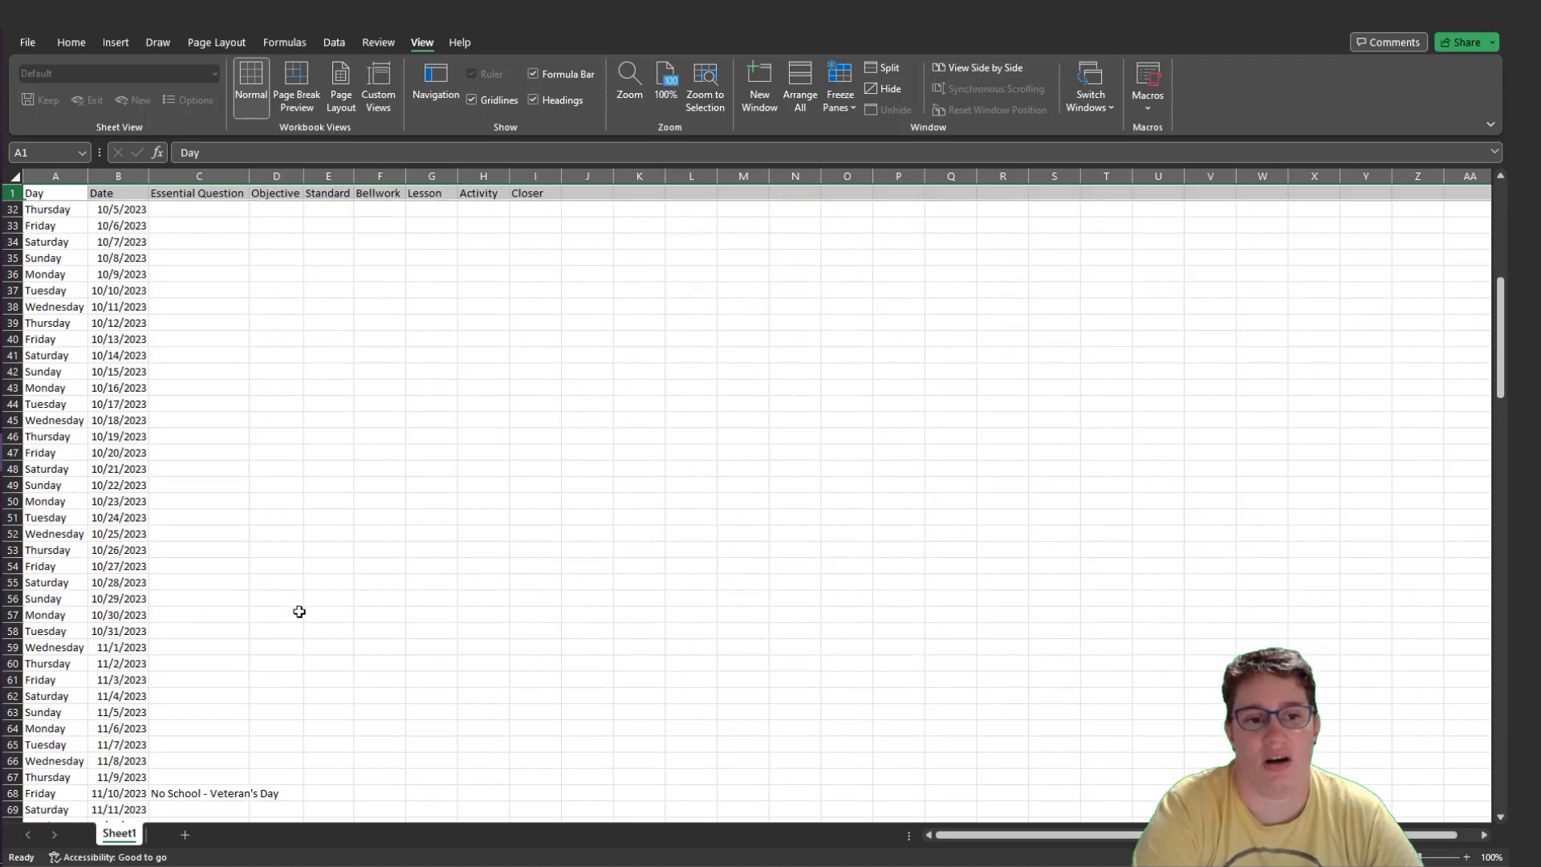
scroll(301, 640, down, 2)
scroll(301, 642, down, 2)
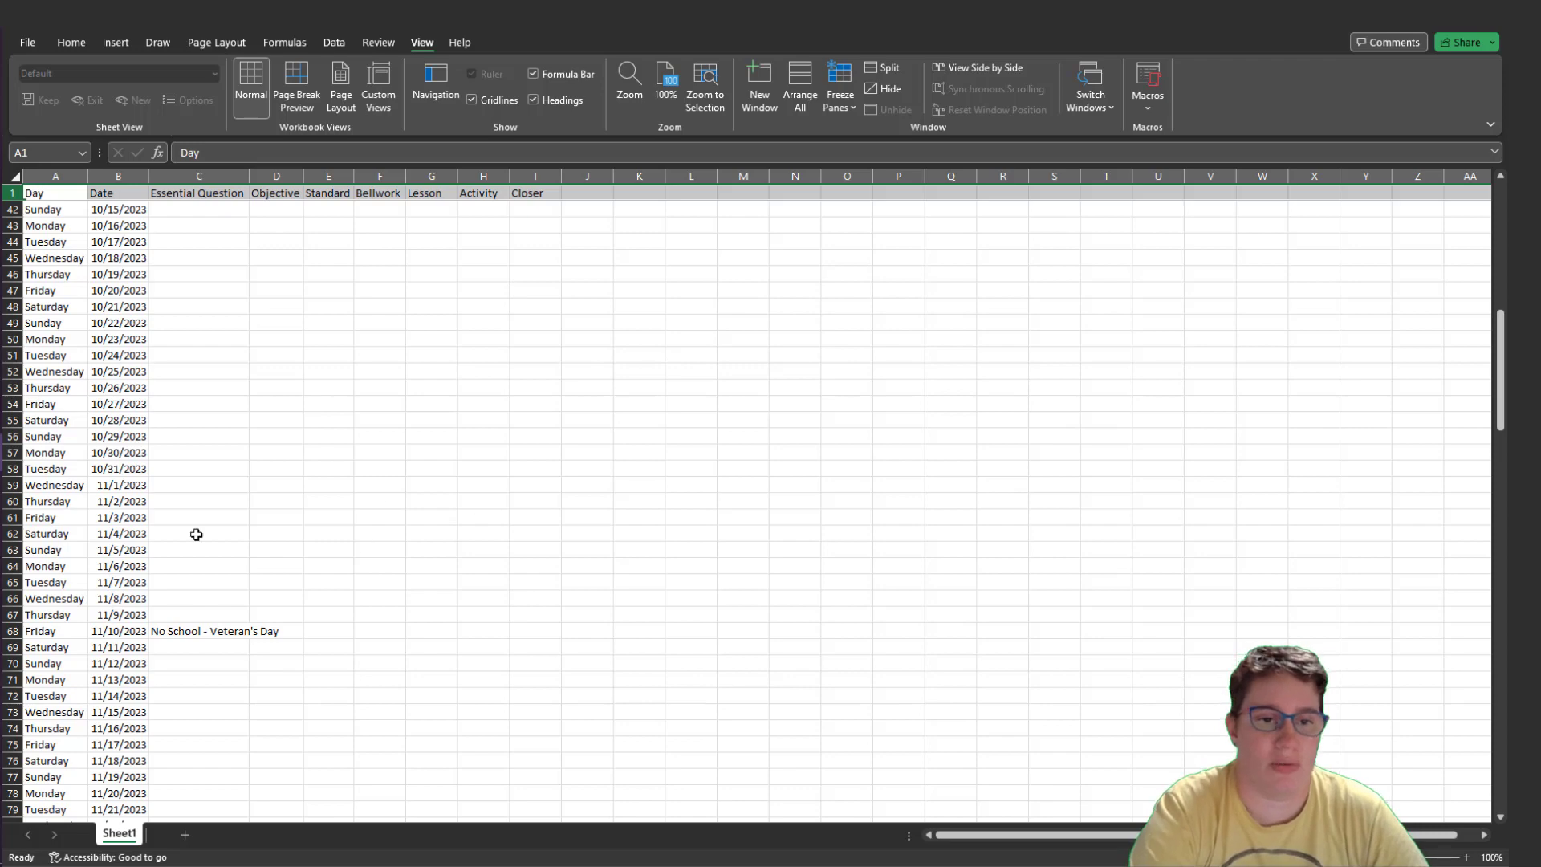
double_click(249, 176)
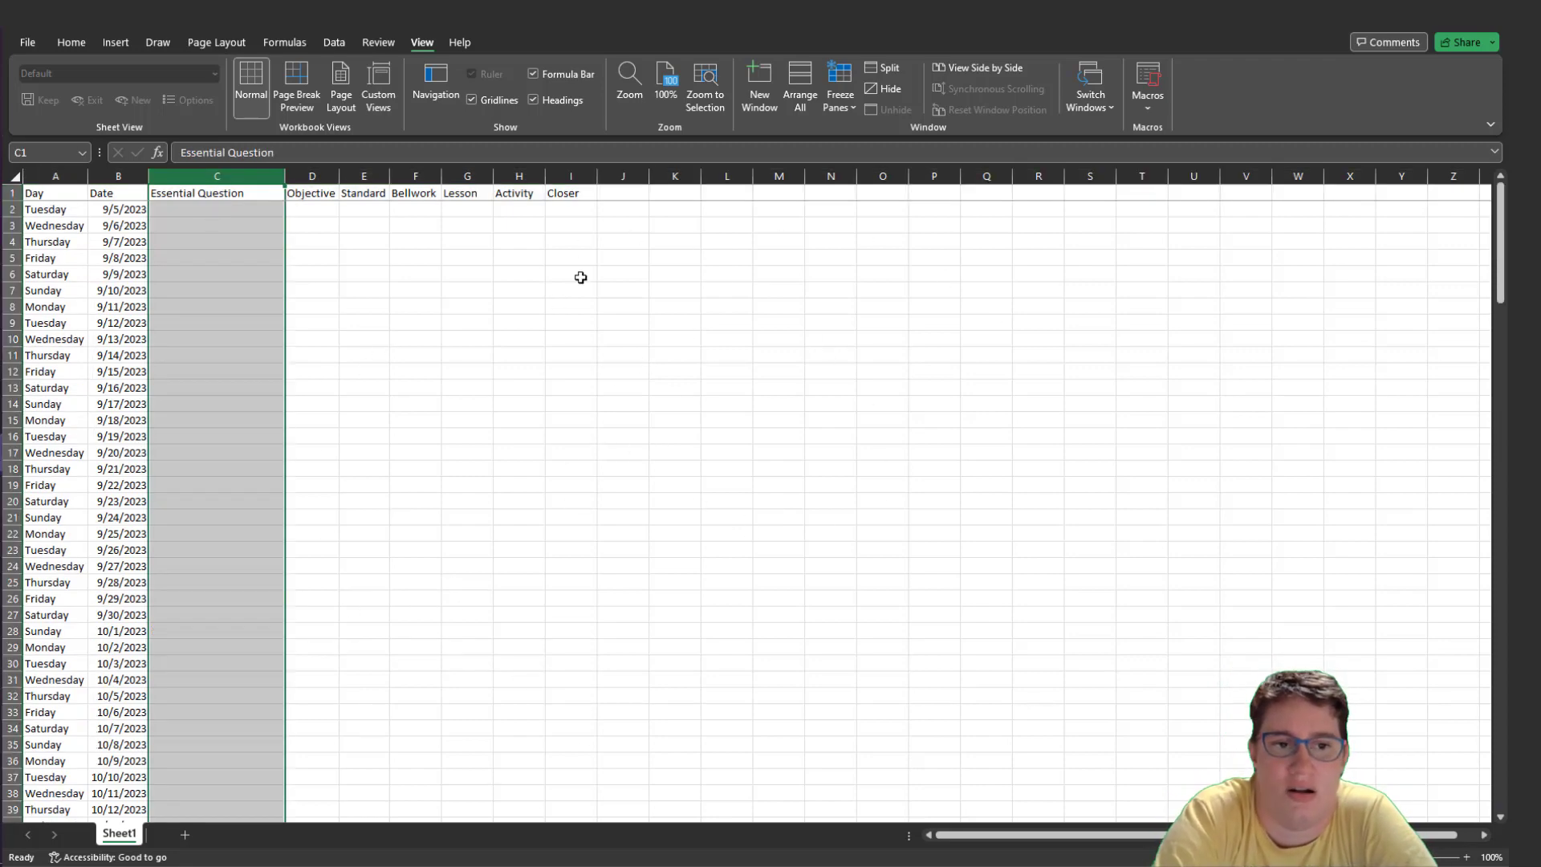
click(215, 209)
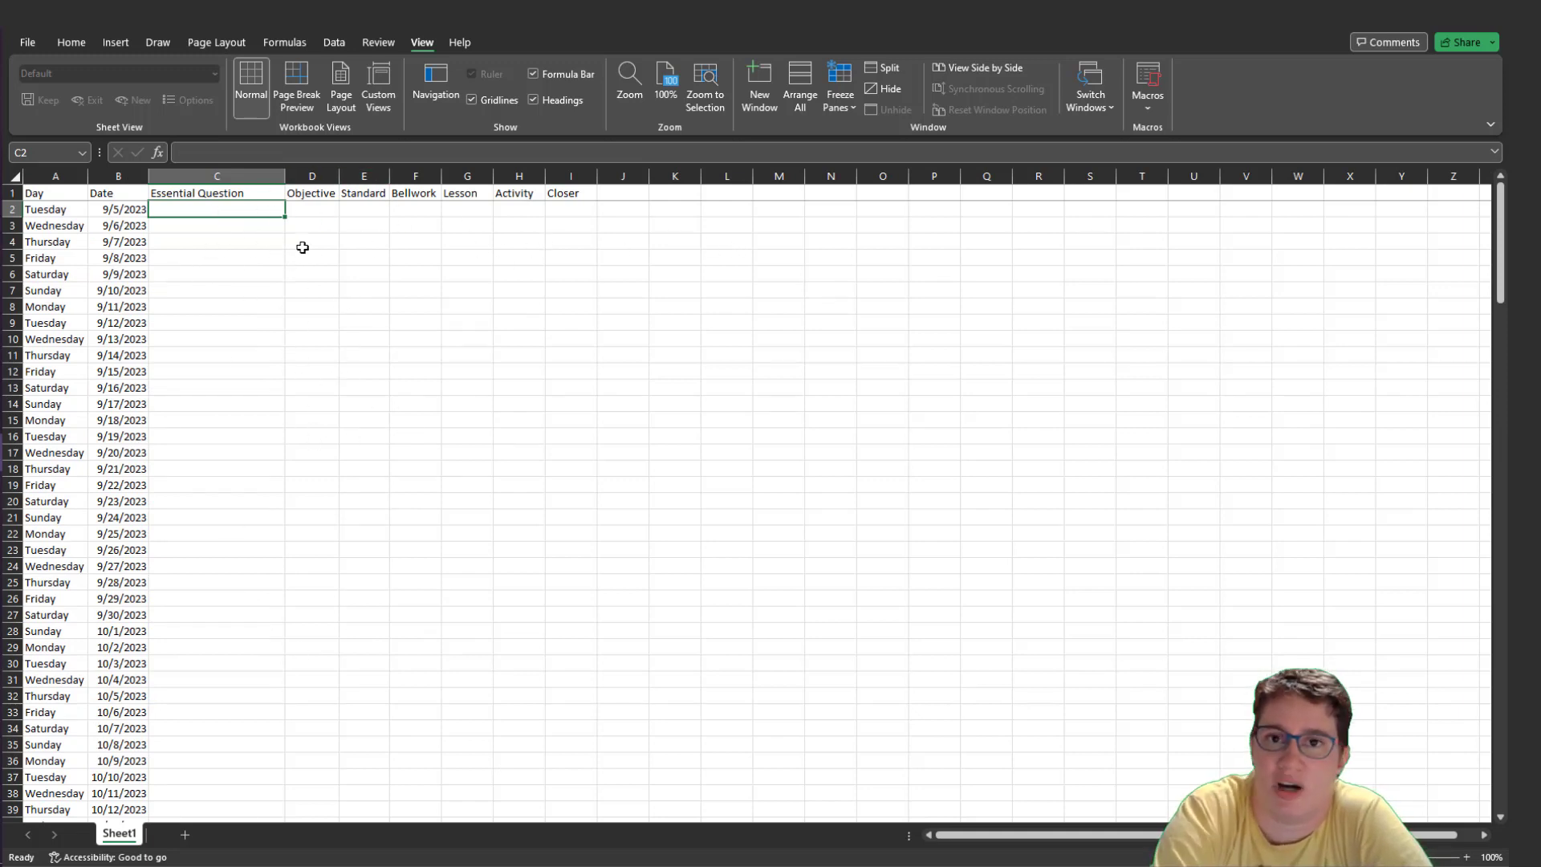
- Format the entire Essential Question column with the General number format and wrapped text, and select cell C2
click(258, 181)
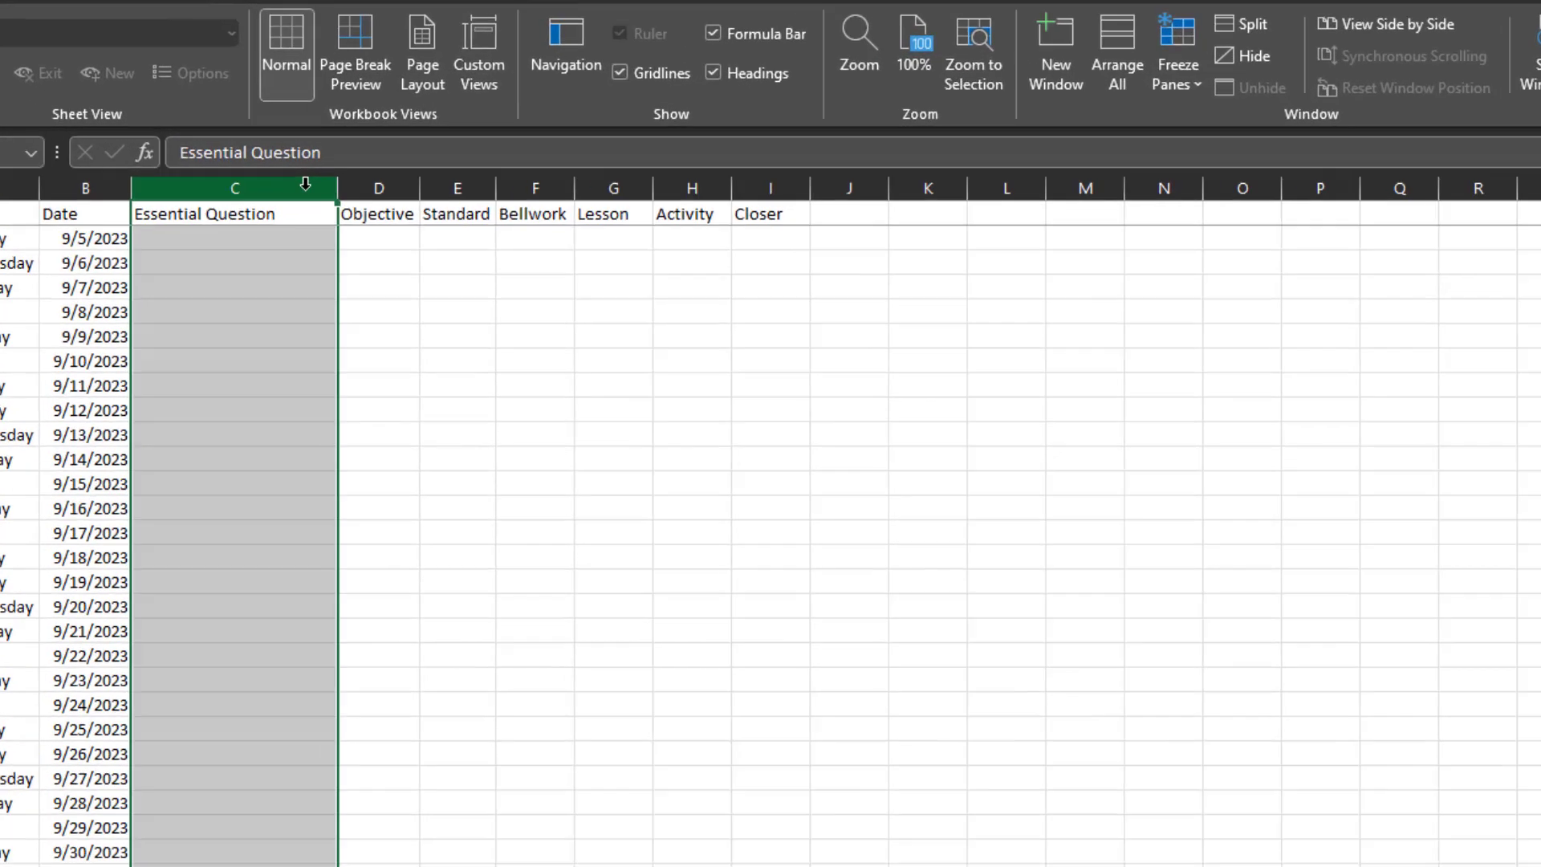
right_click(263, 176)
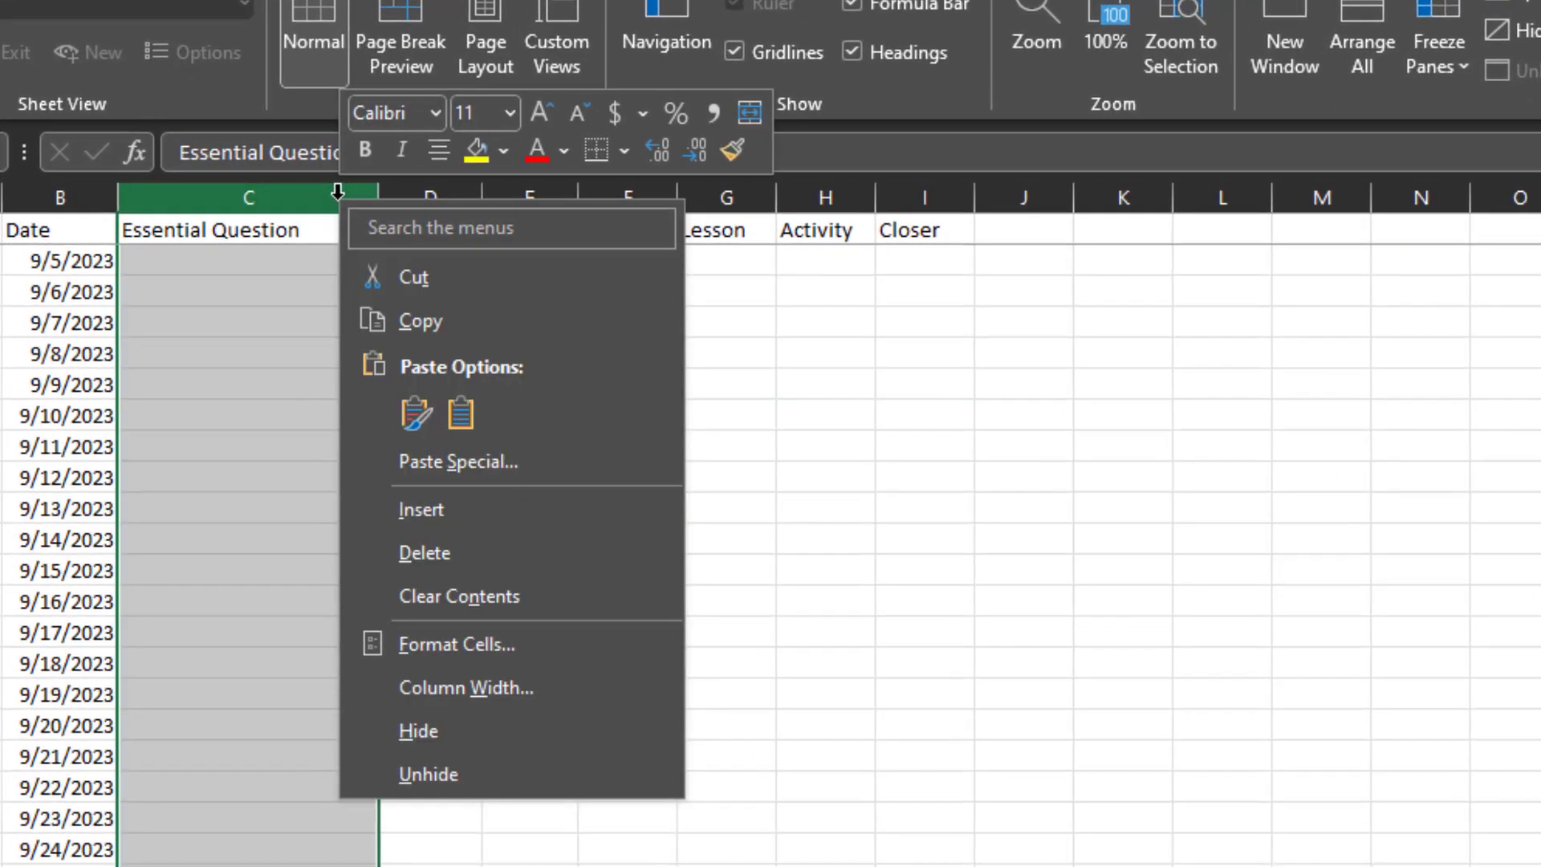
click(554, 642)
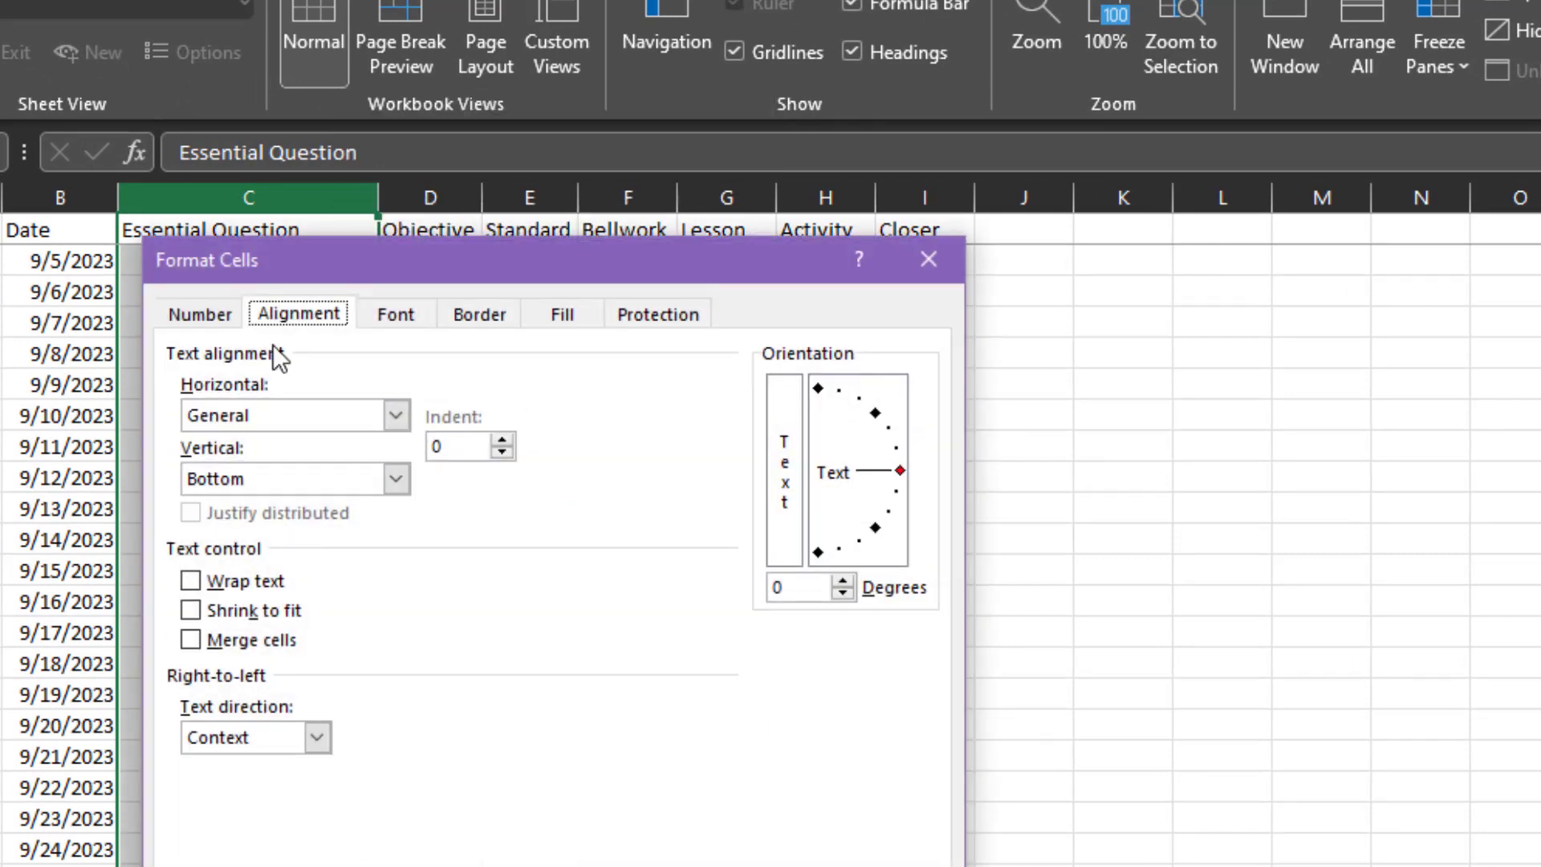
click(204, 319)
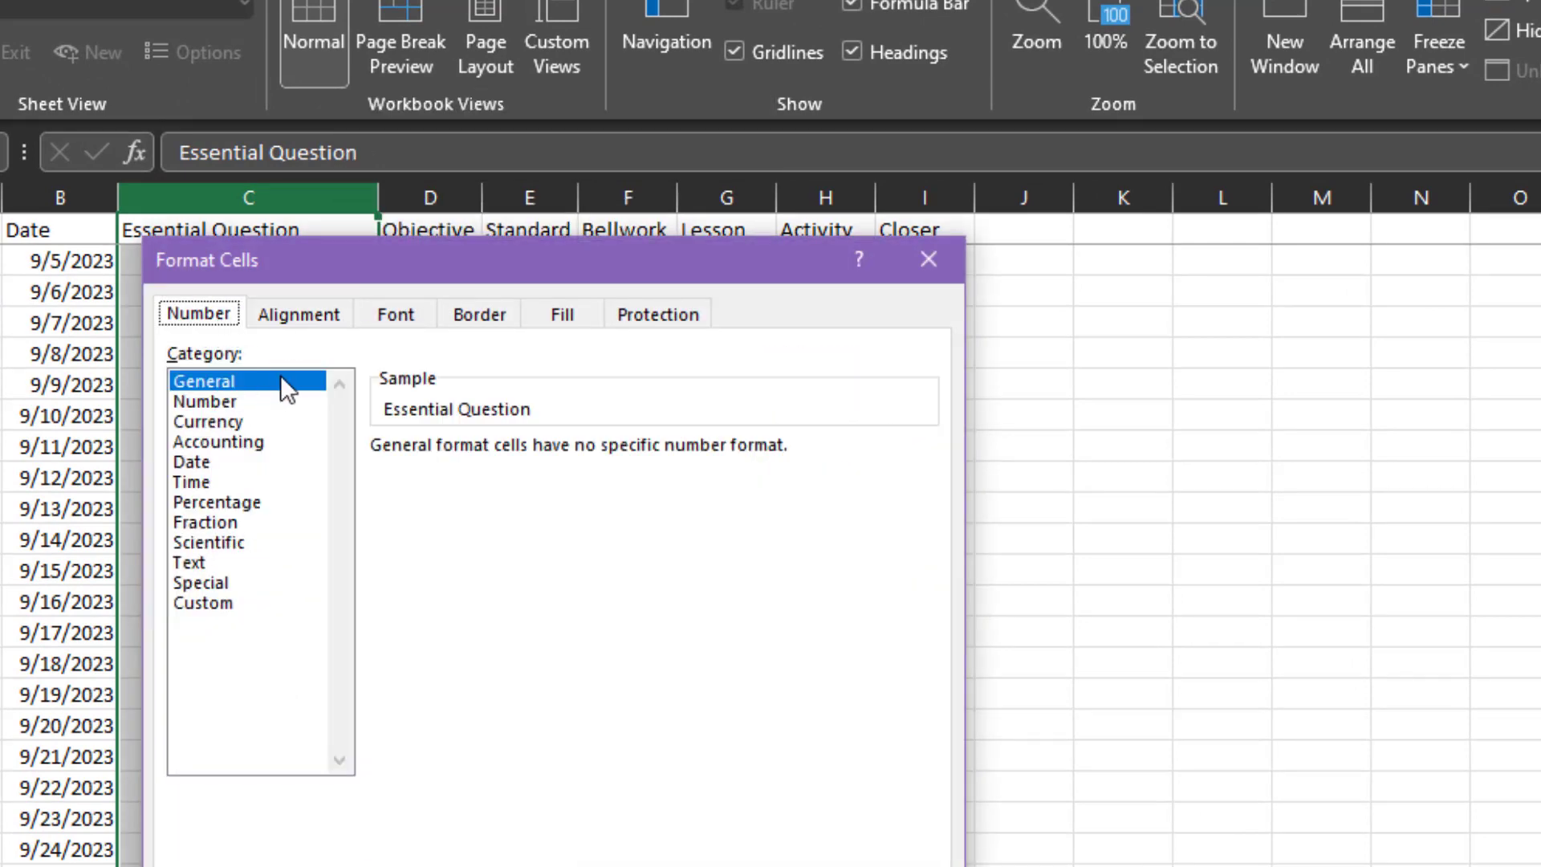
click(207, 561)
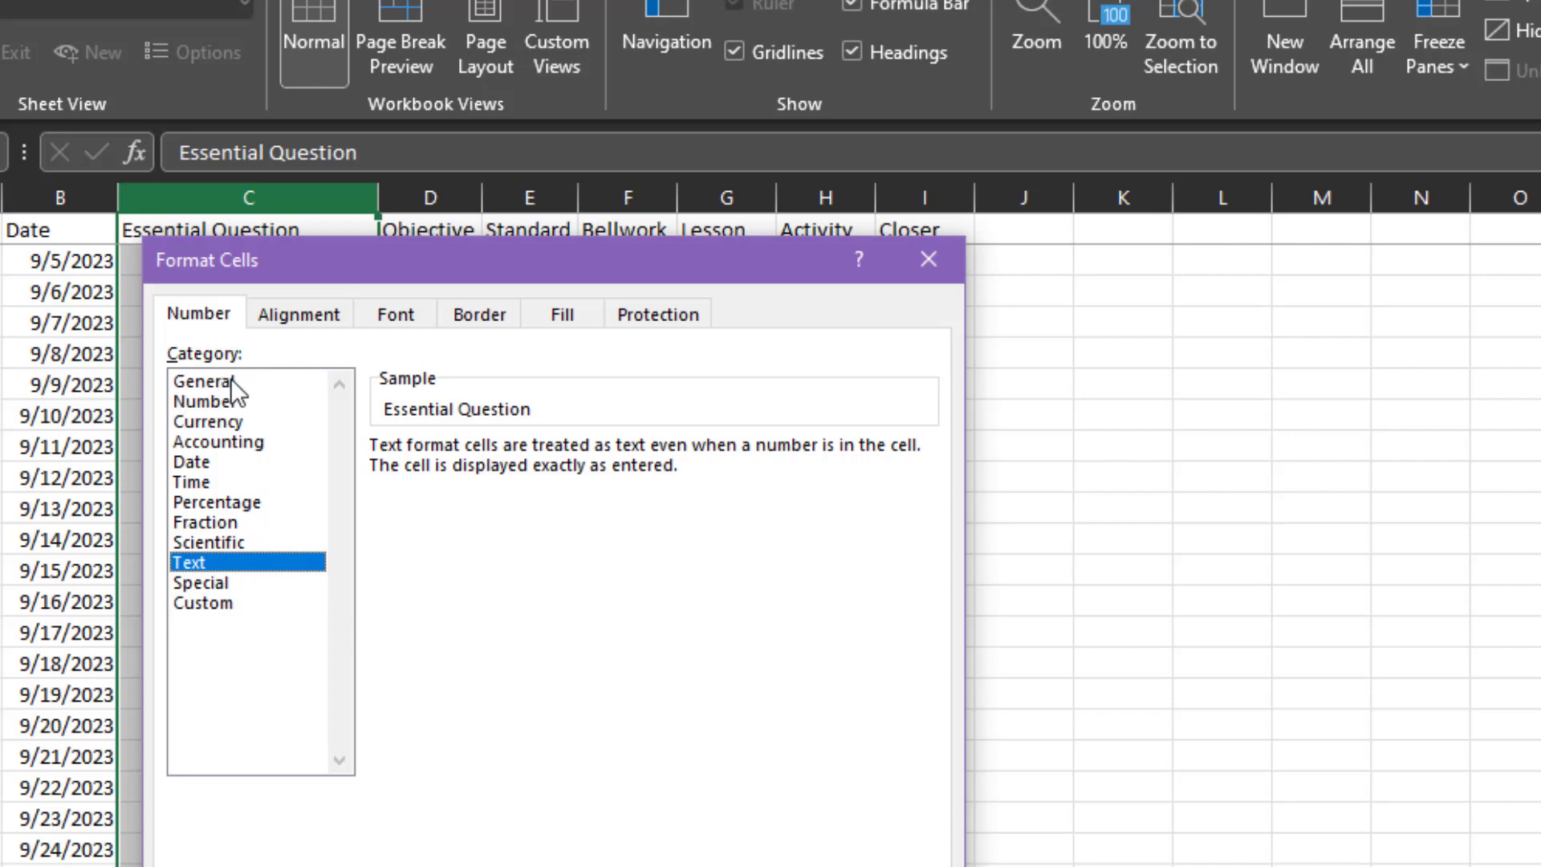
click(282, 381)
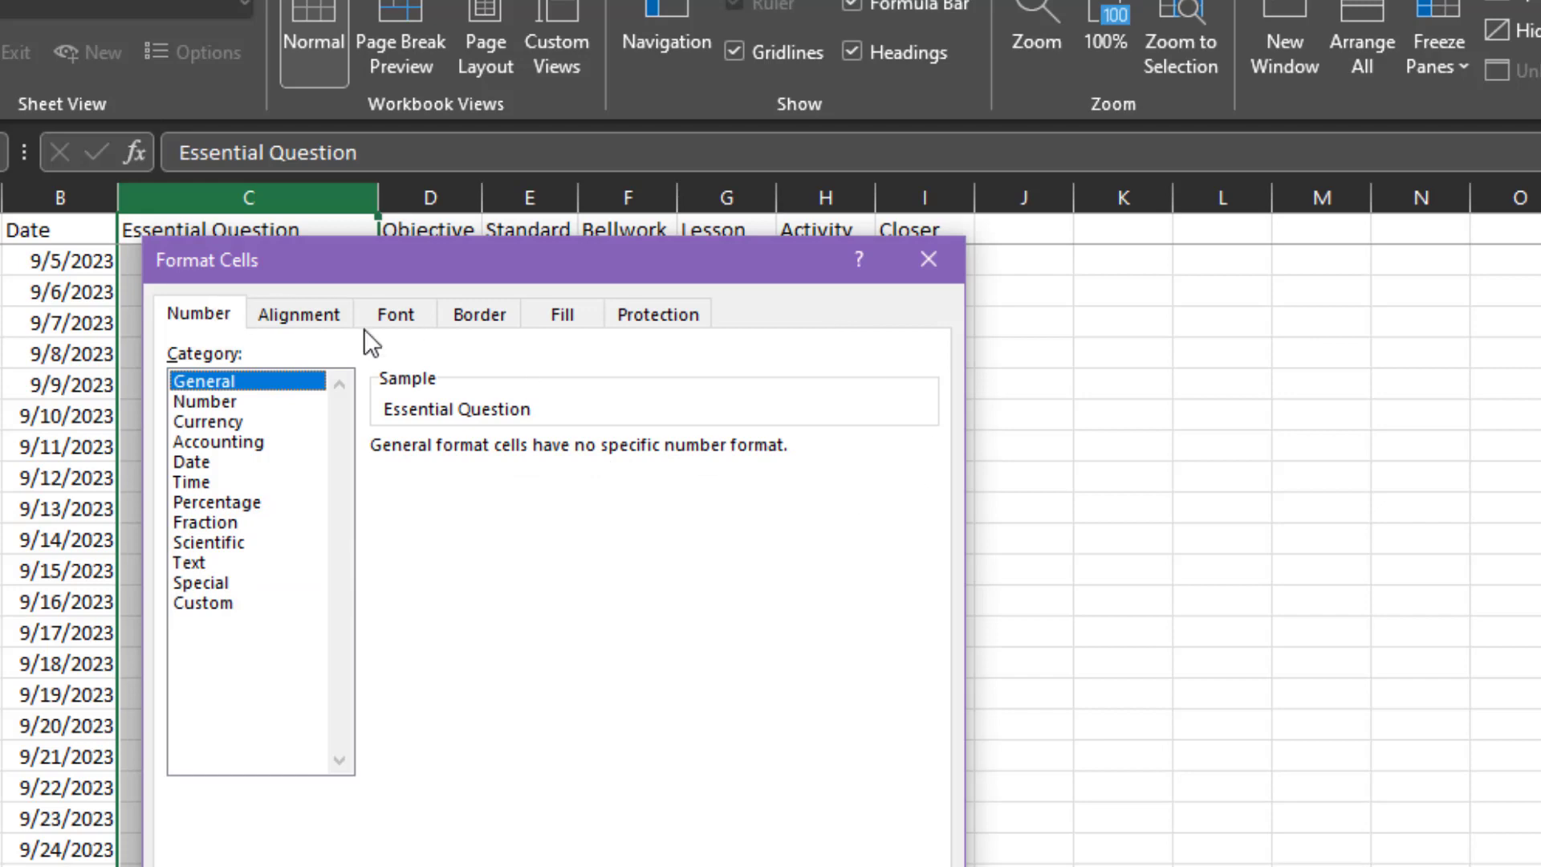
click(310, 320)
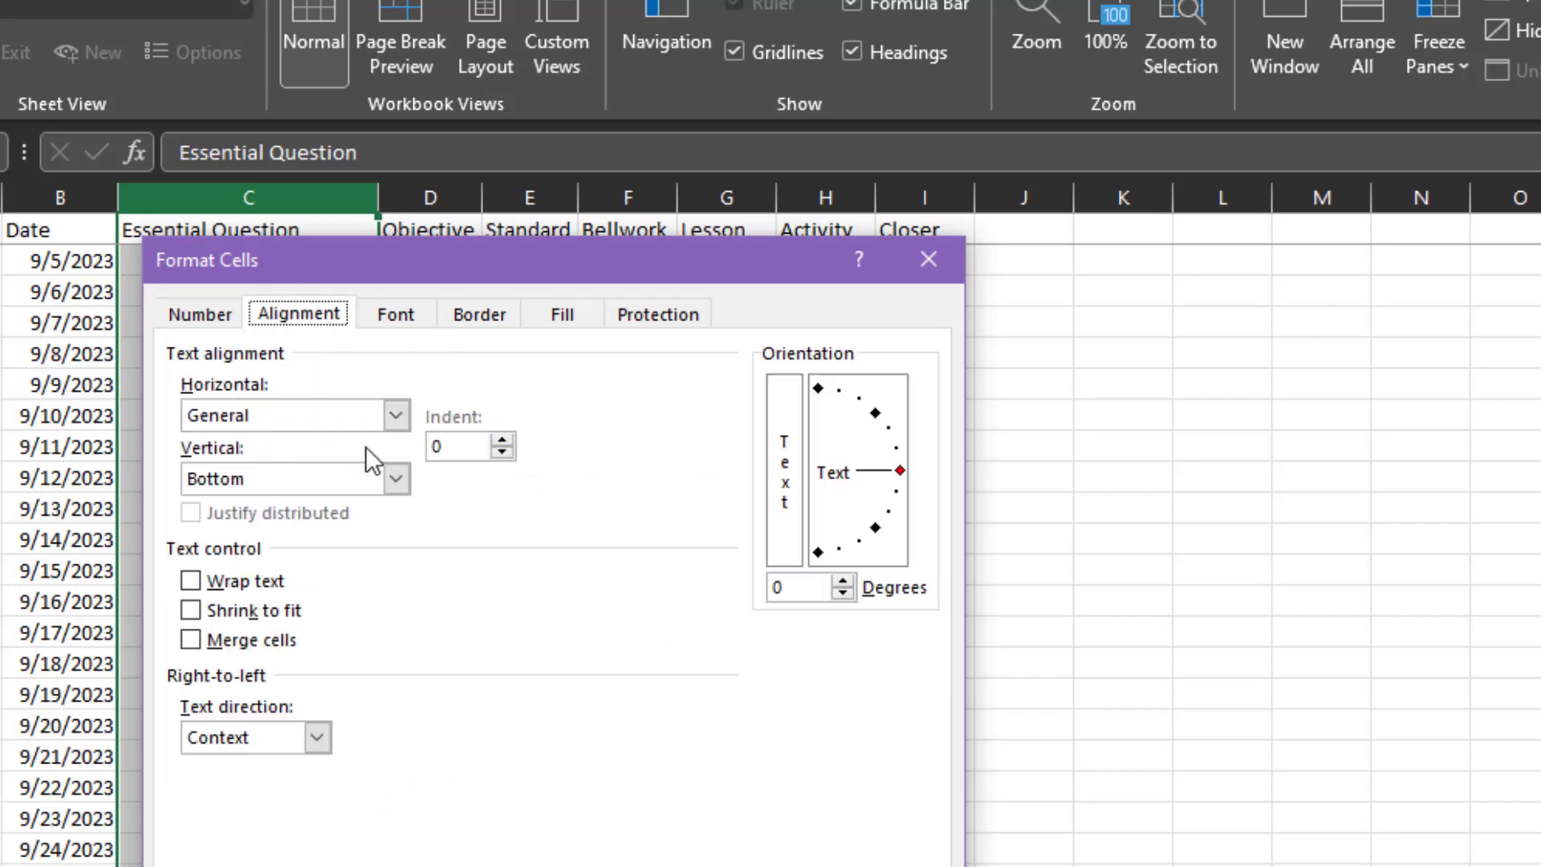
click(191, 581)
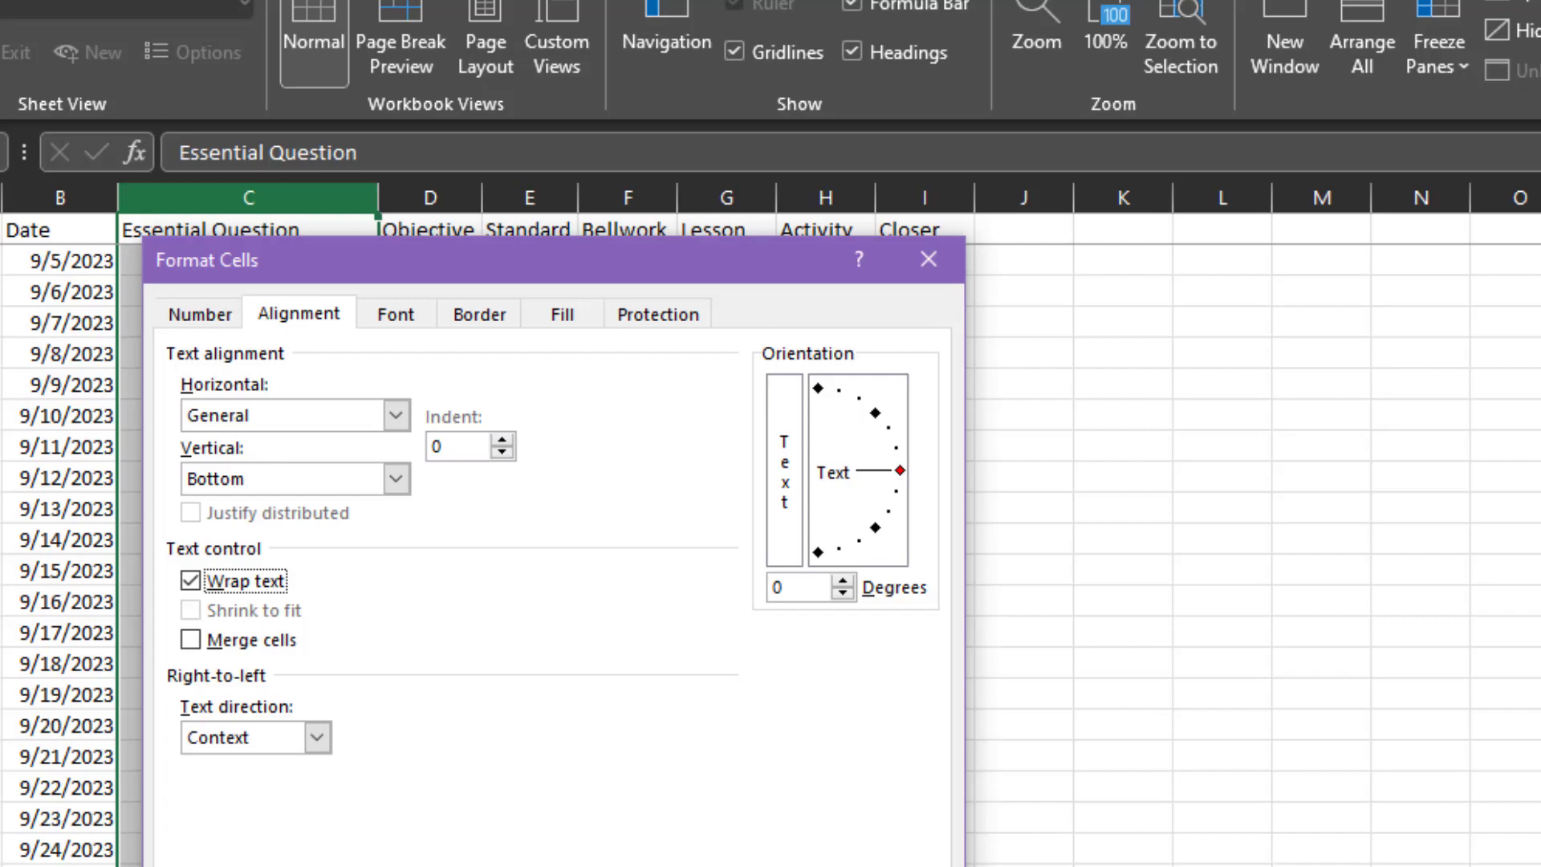
click(543, 713)
click(255, 260)
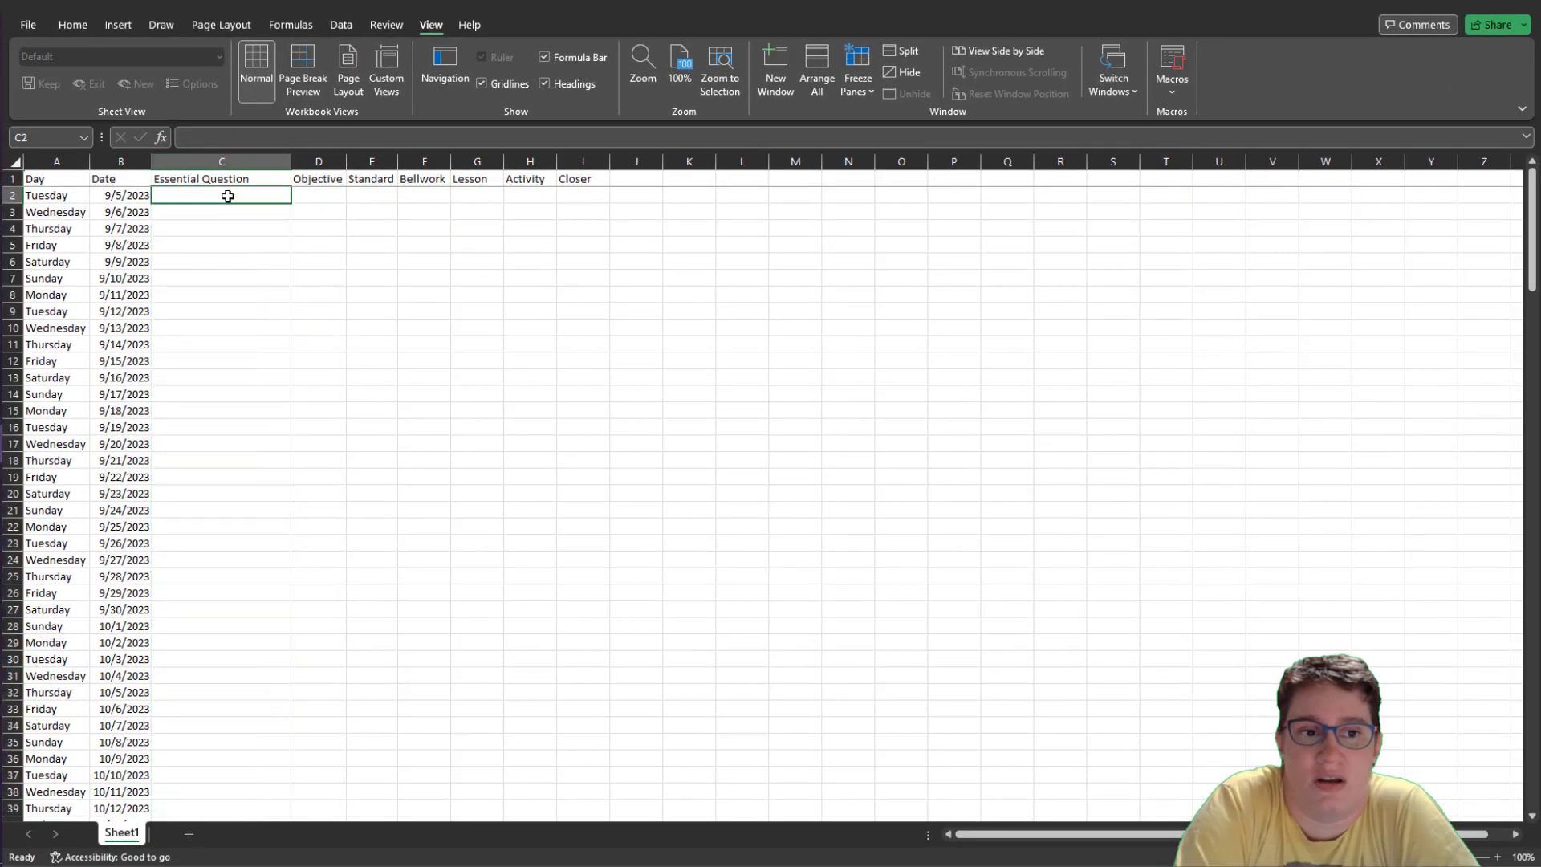